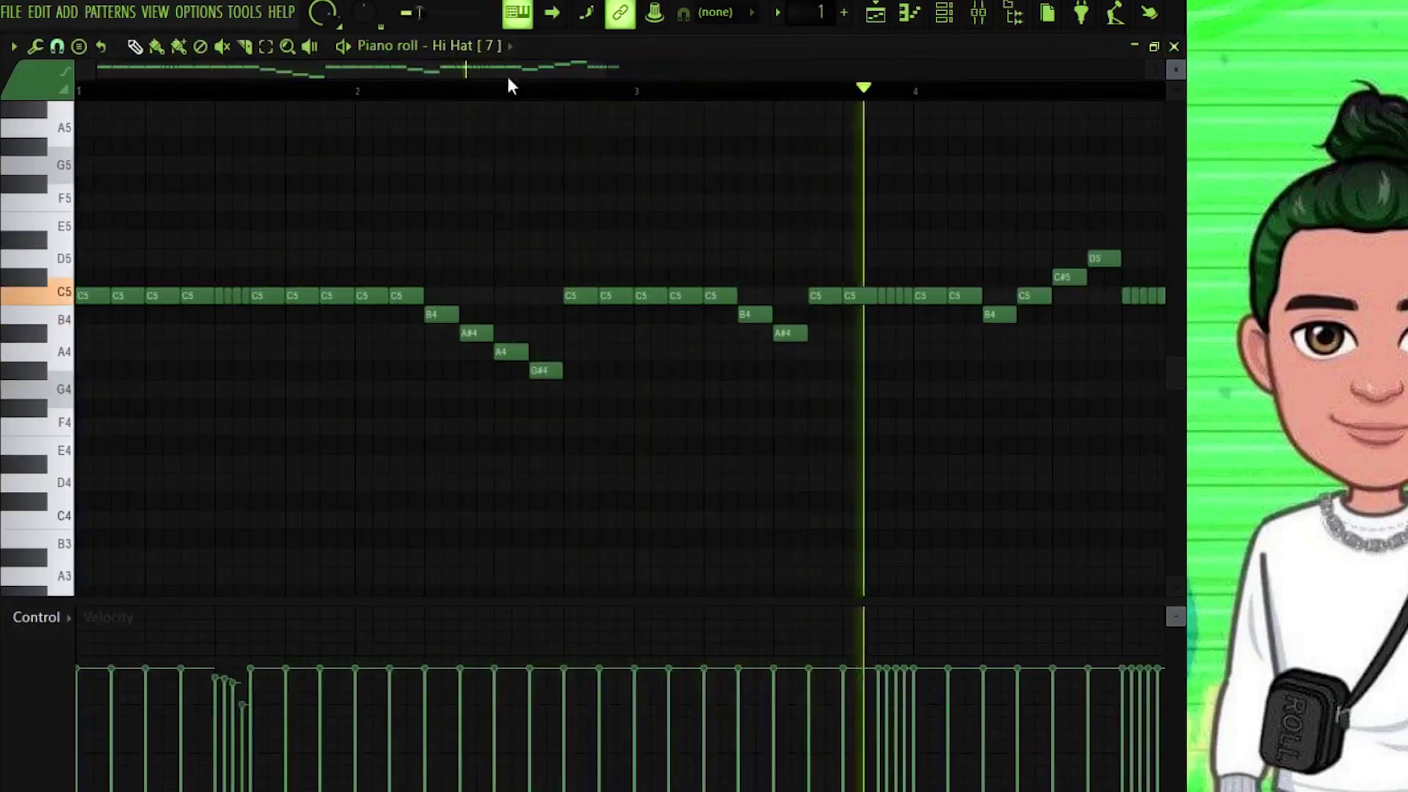
# Step: Examine the full four-bar Hi Hat note pattern, including its rolls and pitch changes, and close the piano roll
pyautogui.scroll(-4, 488, 94)
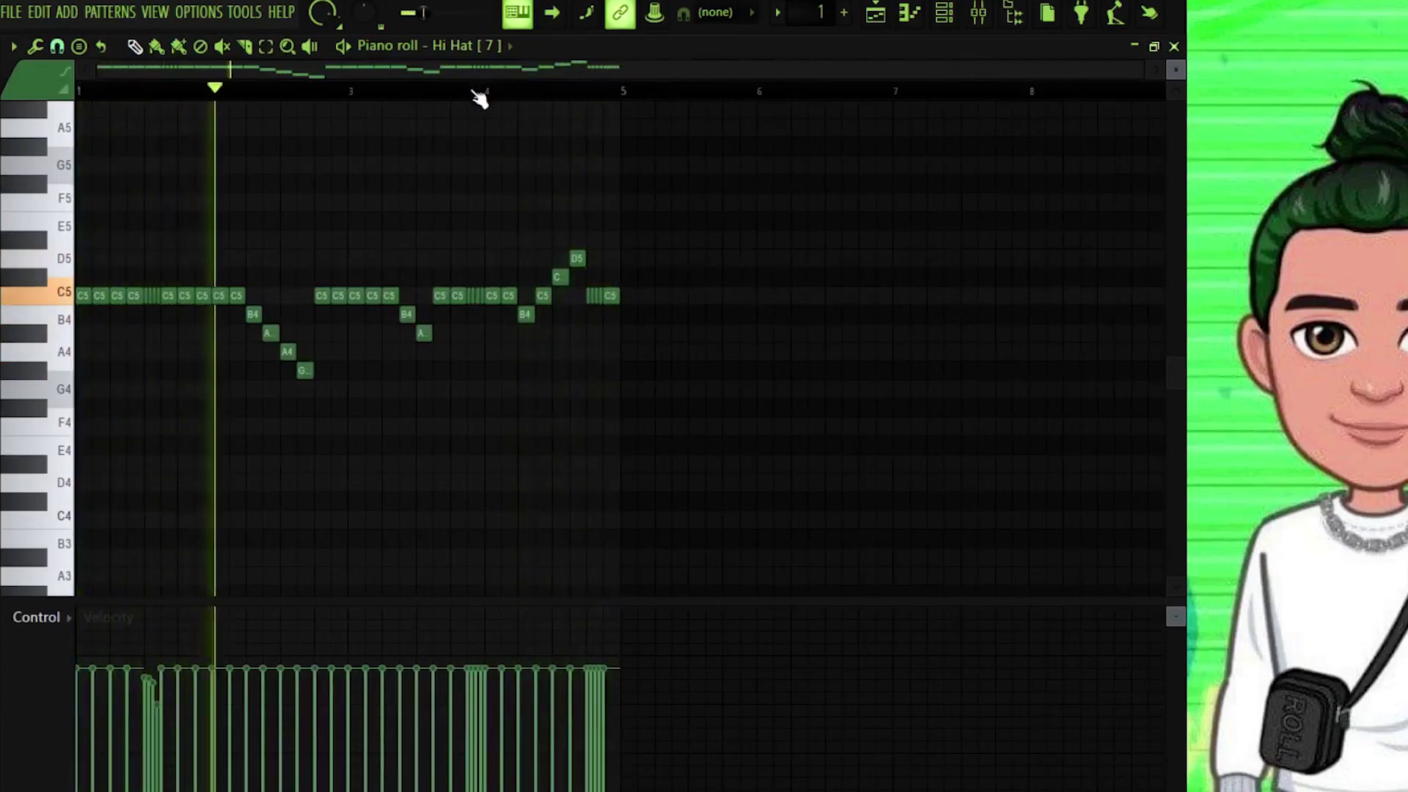
pyautogui.scroll(3, 477, 95)
pyautogui.moveTo(440, 85); pyautogui.dragTo(1, 82)
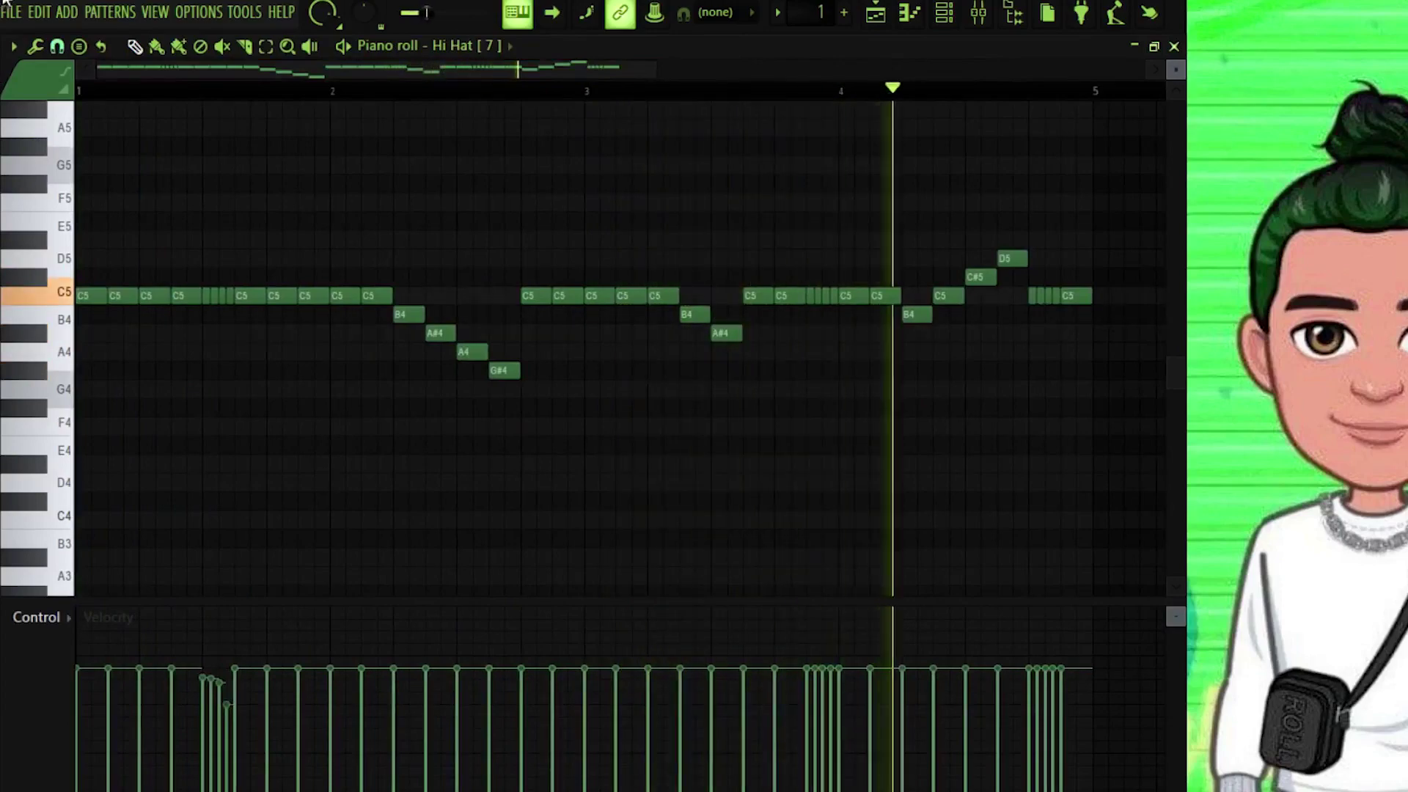
pyautogui.click(1174, 46)
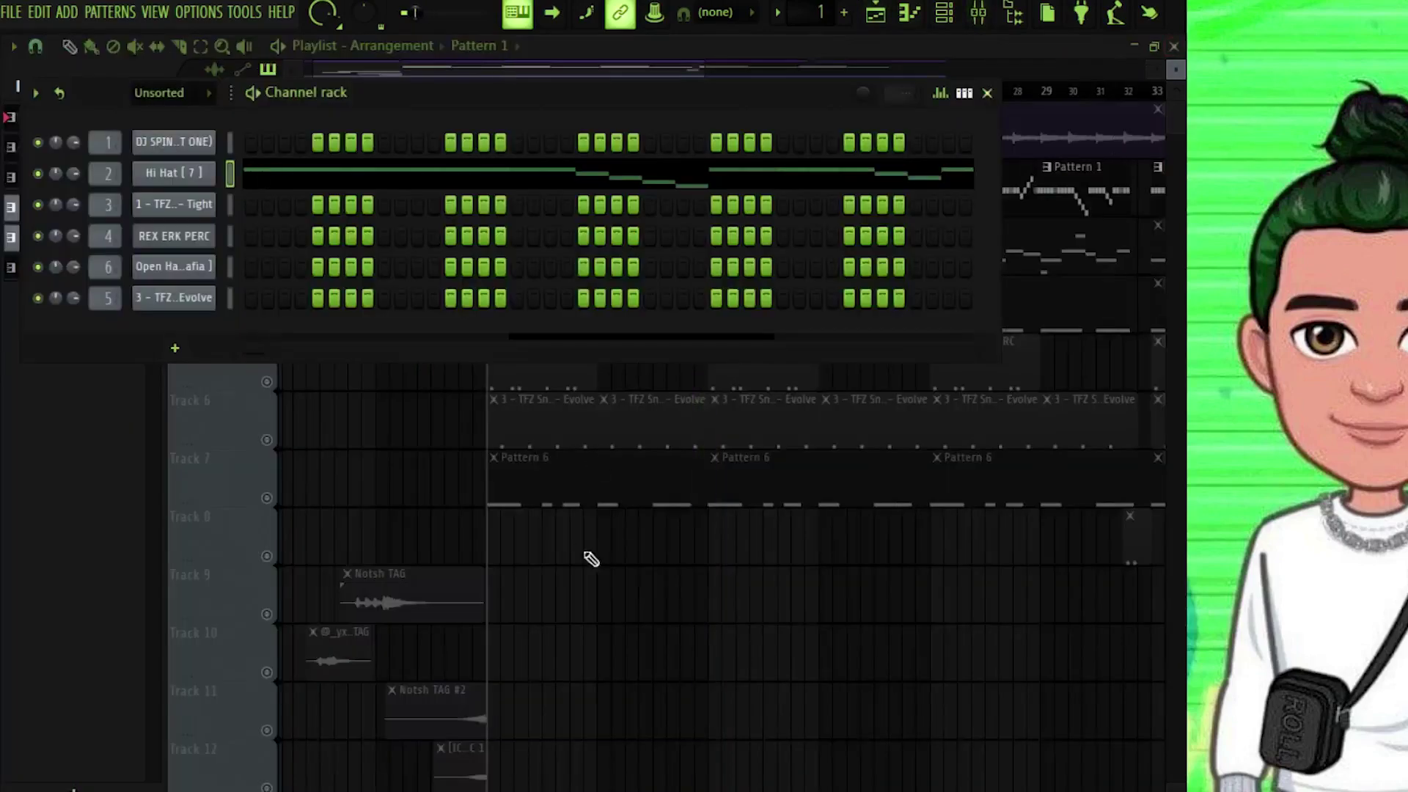
# Step: Inspect the Fruity parametric EQ 2 curve on the Murda Hat 4 mixer track and return to the playlist
pyautogui.press('F6')
pyautogui.press('F9')
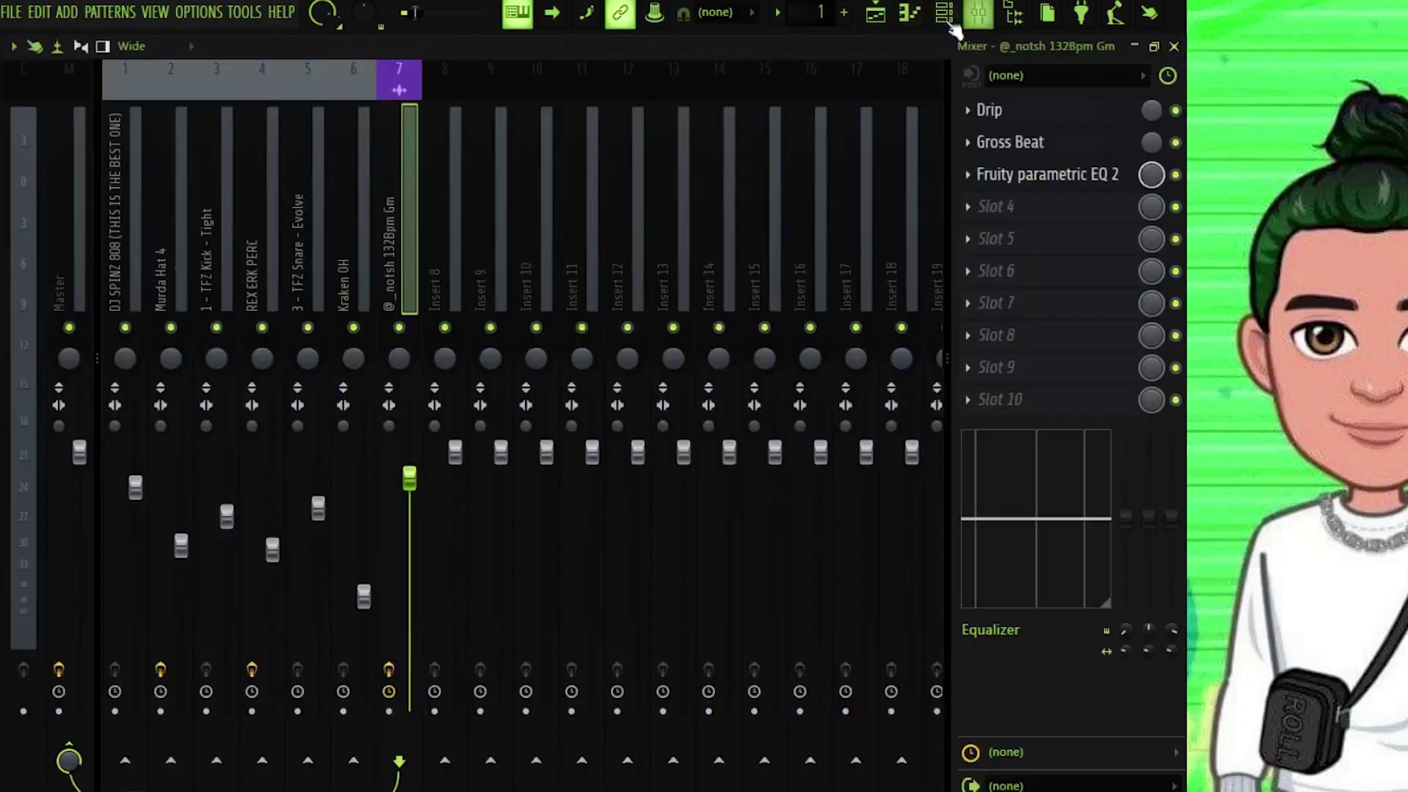
pyautogui.click(163, 220)
pyautogui.click(1039, 124)
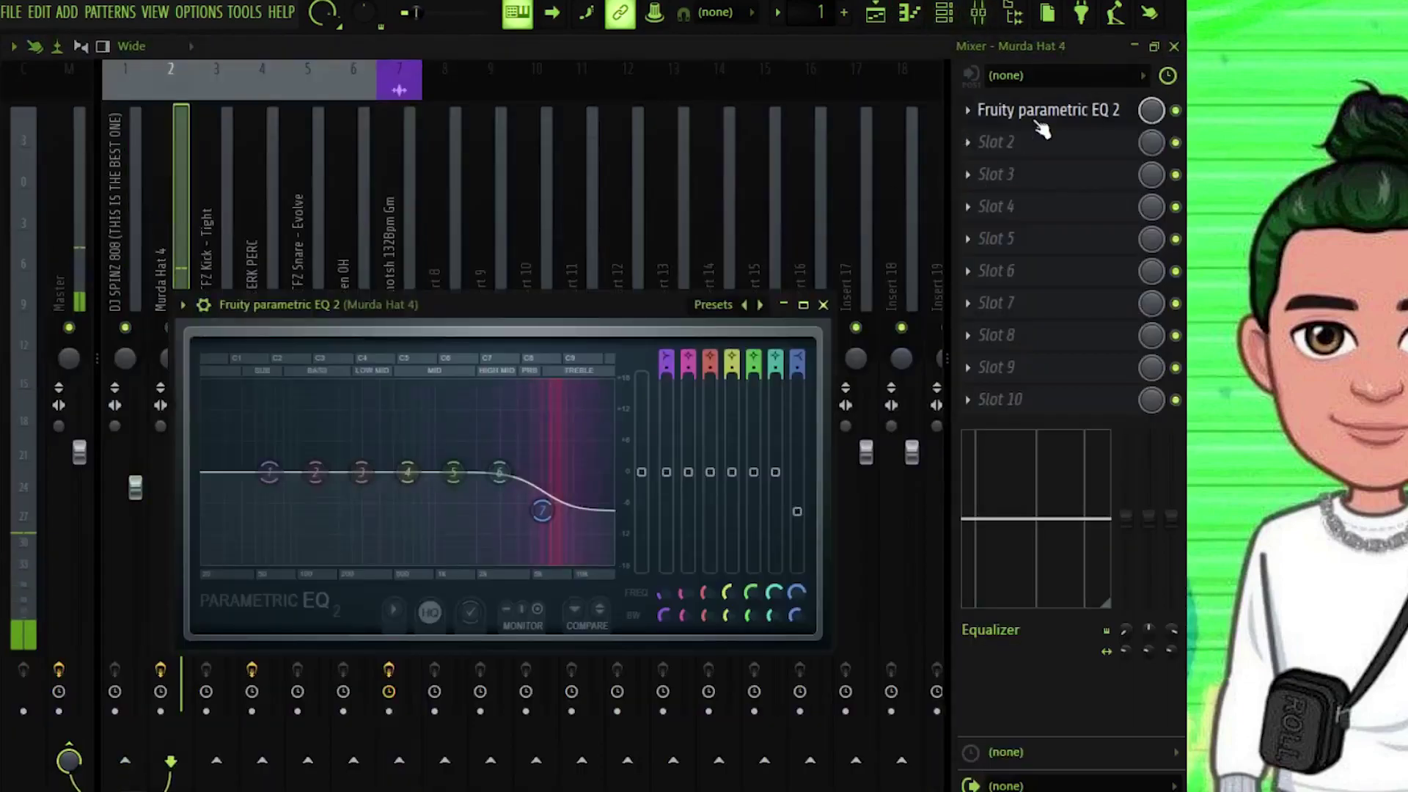
pyautogui.click(1041, 128)
pyautogui.click(1174, 46)
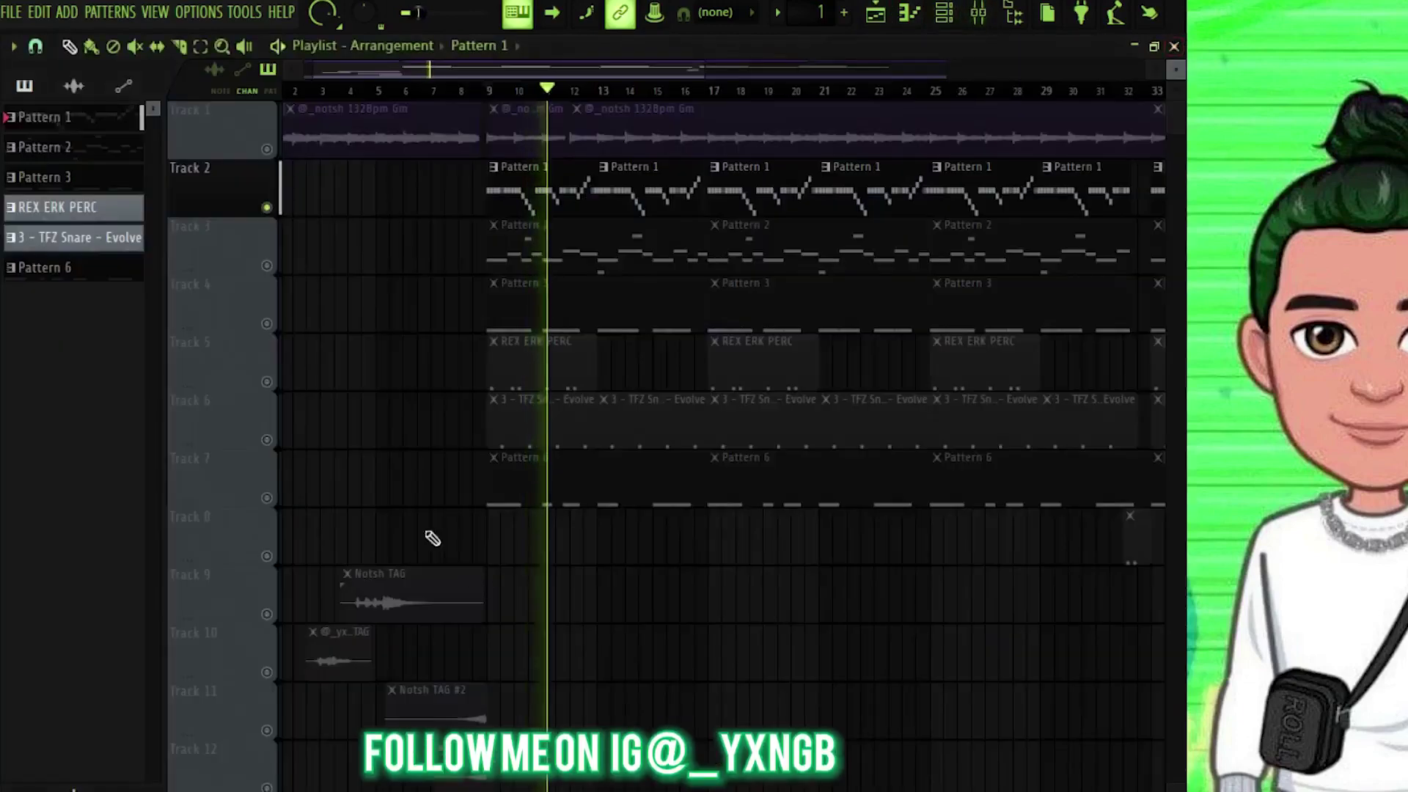
# Step: Open Pattern 2 from the playlist and examine the DJ SPINZ 808 notes and slides across all eight bars
pyautogui.doubleClick(579, 265)
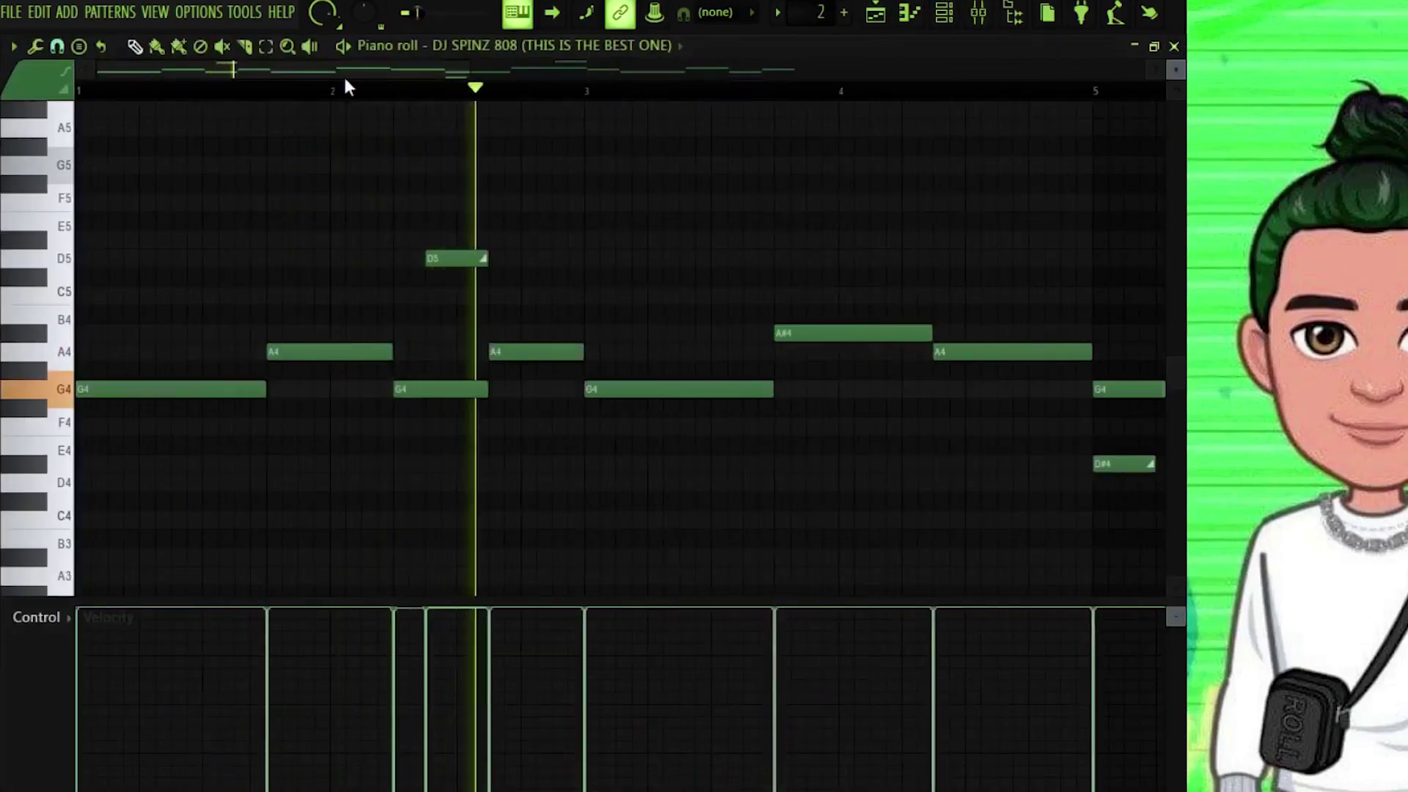
pyautogui.scroll(-4, 347, 99)
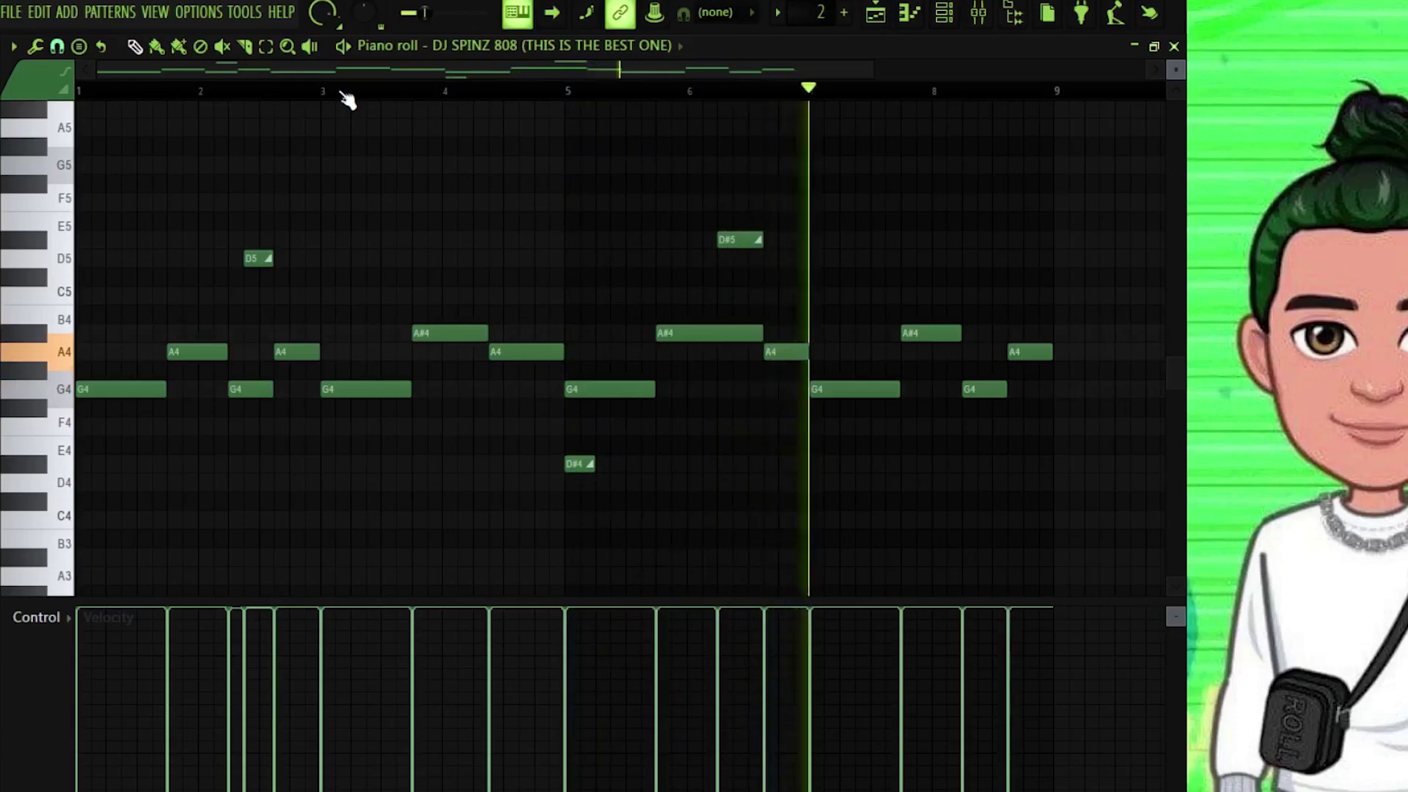
pyautogui.scroll(-1, 343, 93)
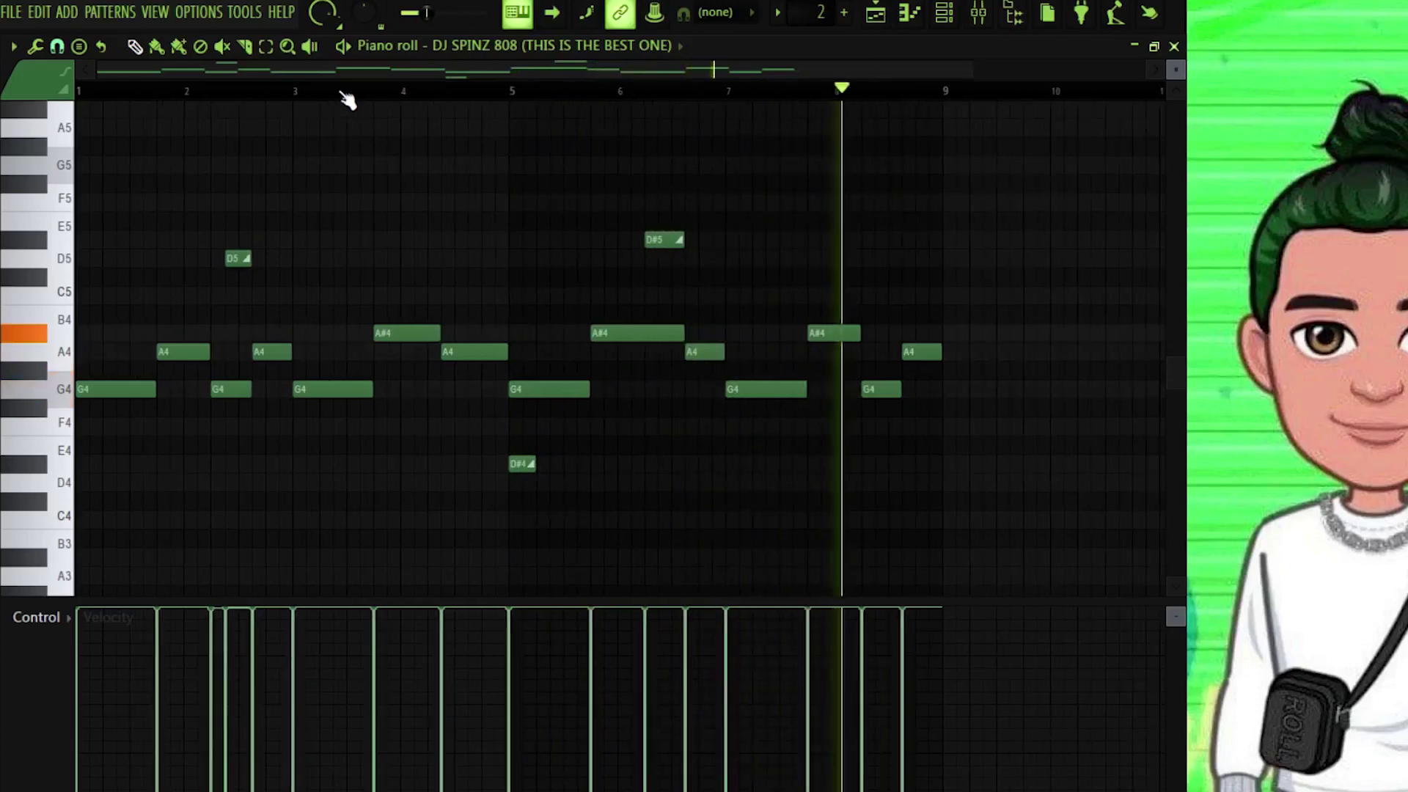
pyautogui.scroll(2, 342, 93)
pyautogui.scroll(3, 346, 99)
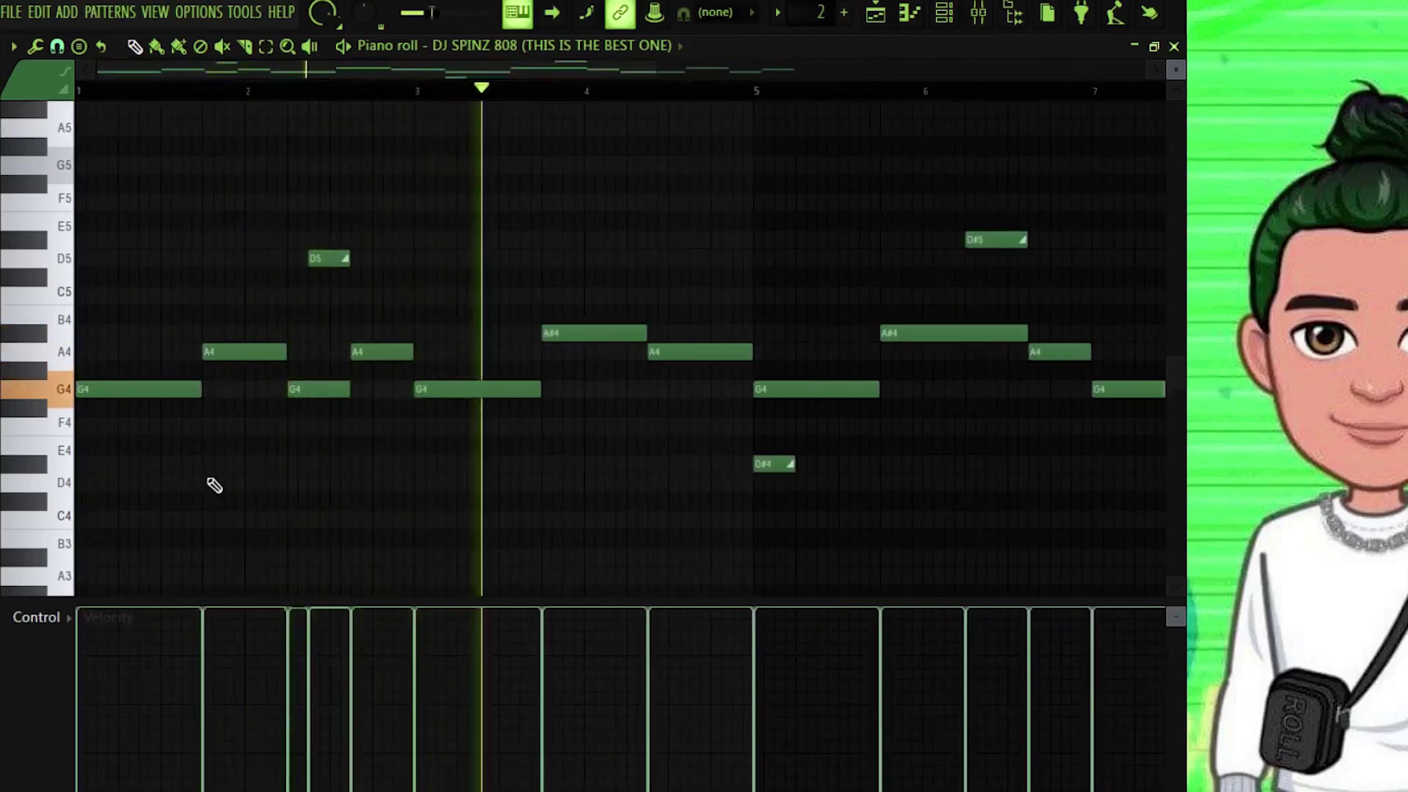
pyautogui.scroll(3, 331, 98)
pyautogui.scroll(-2, 331, 97)
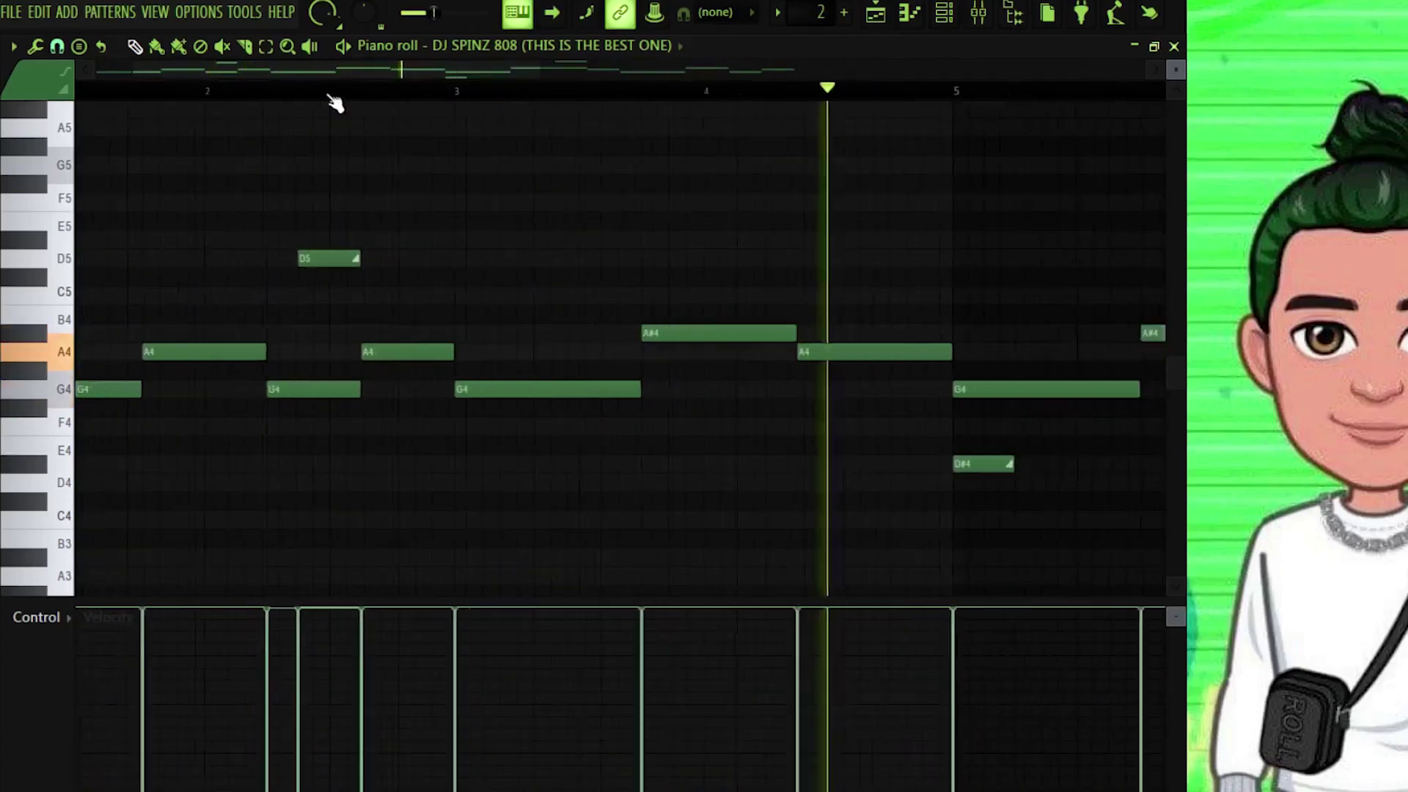
pyautogui.scroll(-3, 1138, 100)
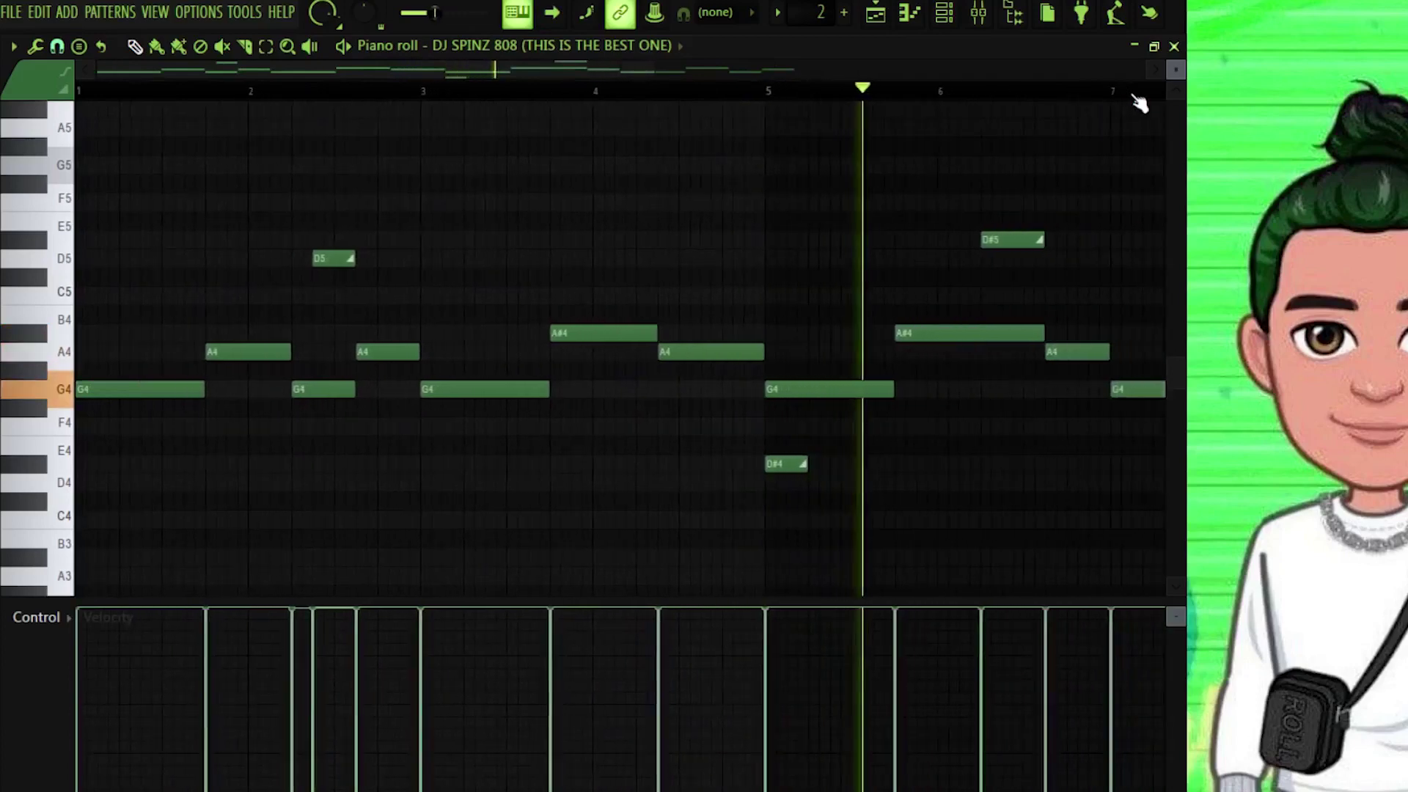
pyautogui.click(680, 50)
pyautogui.moveTo(373, 72); pyautogui.dragTo(583, 71)
pyautogui.scroll(2, 632, 95)
pyautogui.scroll(-2, 635, 95)
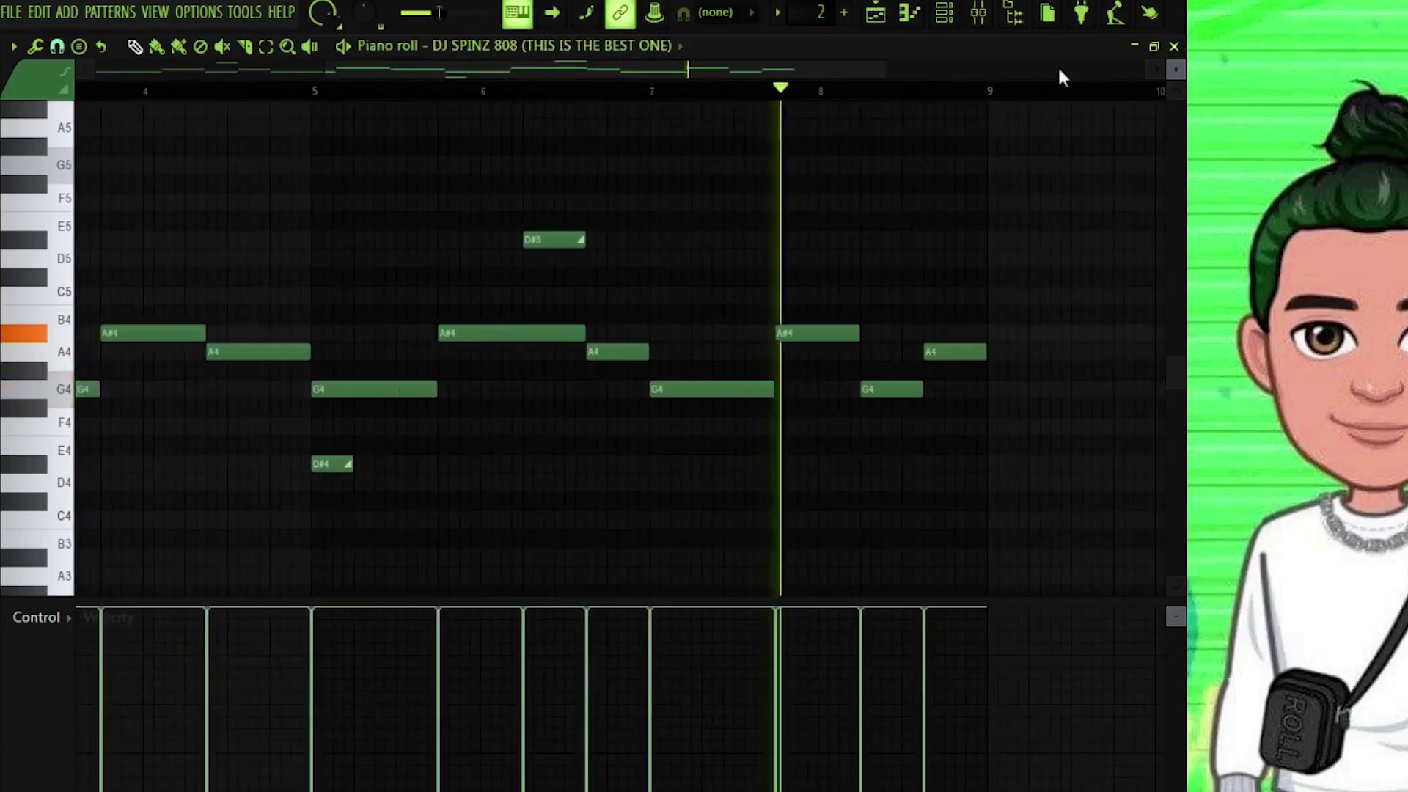
pyautogui.click(1174, 46)
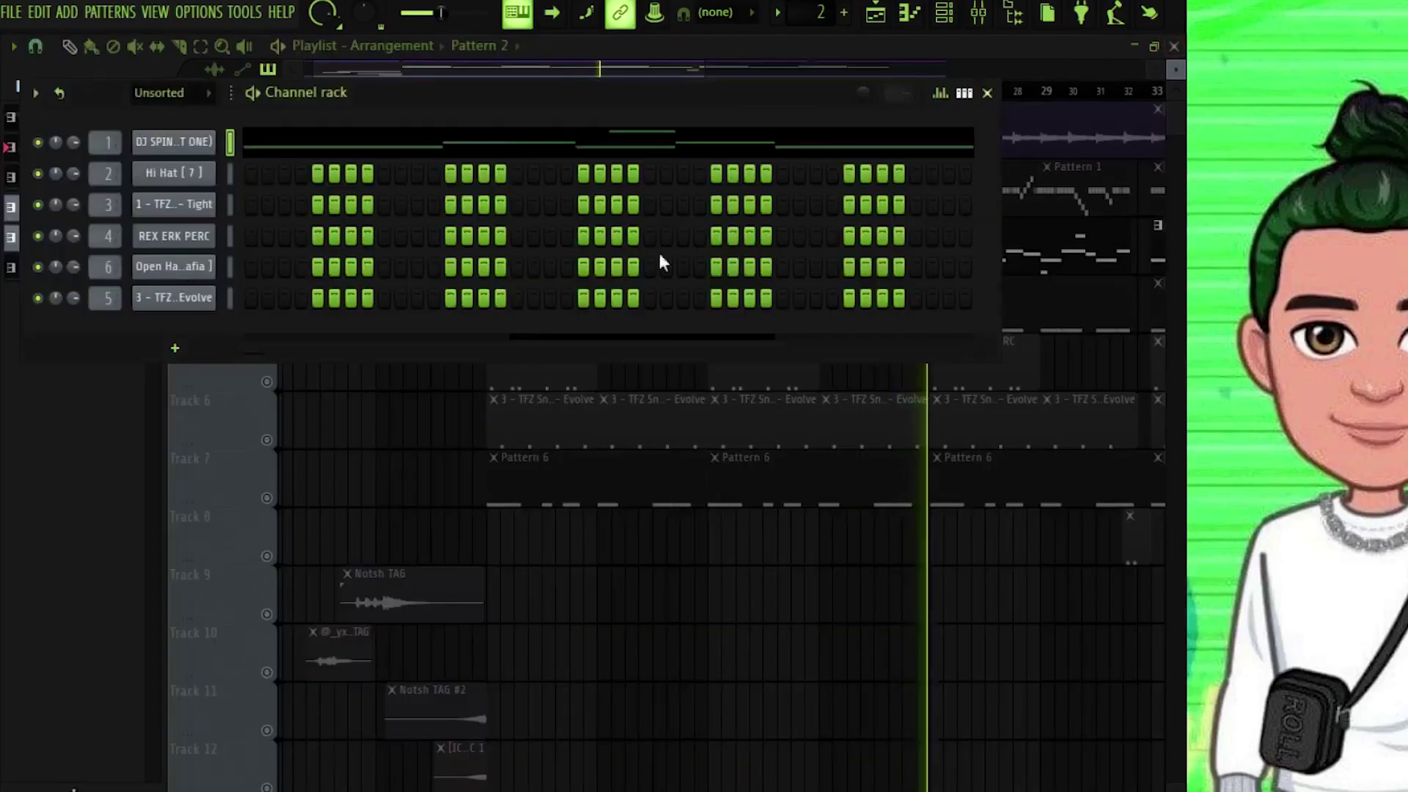
# Step: Inspect the DJ SPINZ 808 channel's sample and miscellaneous settings, and return to the playlist
pyautogui.click(185, 142)
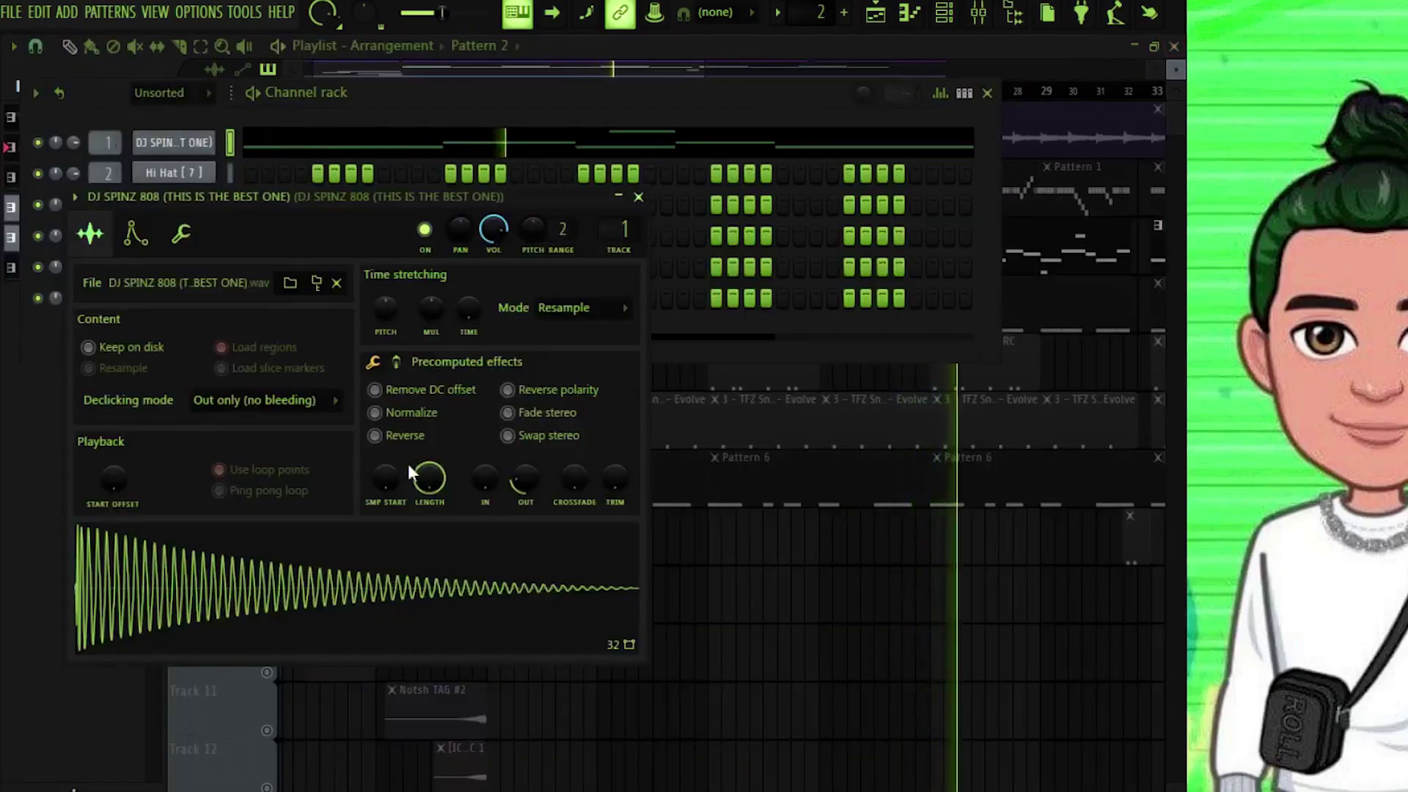
pyautogui.click(144, 238)
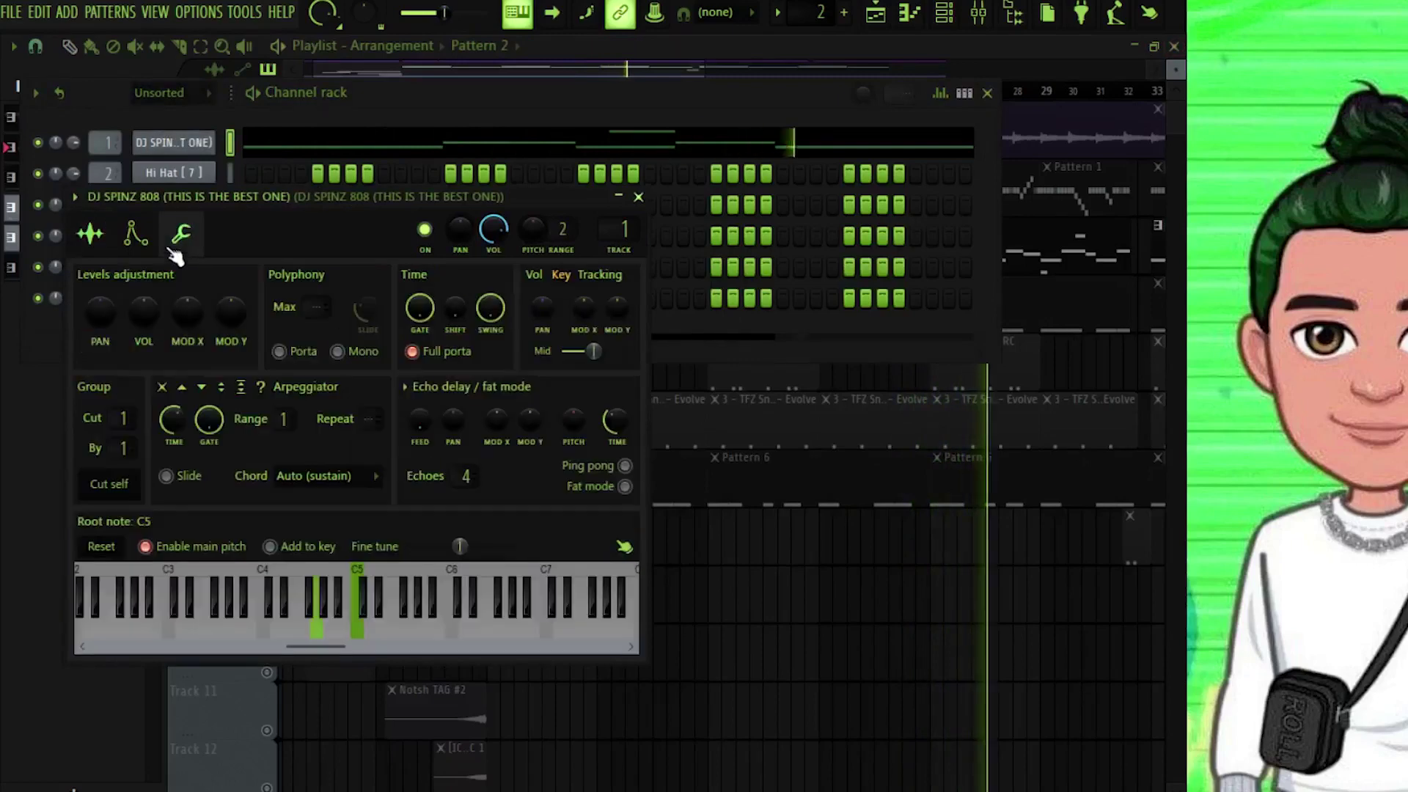
pyautogui.click(638, 196)
pyautogui.press('F6')
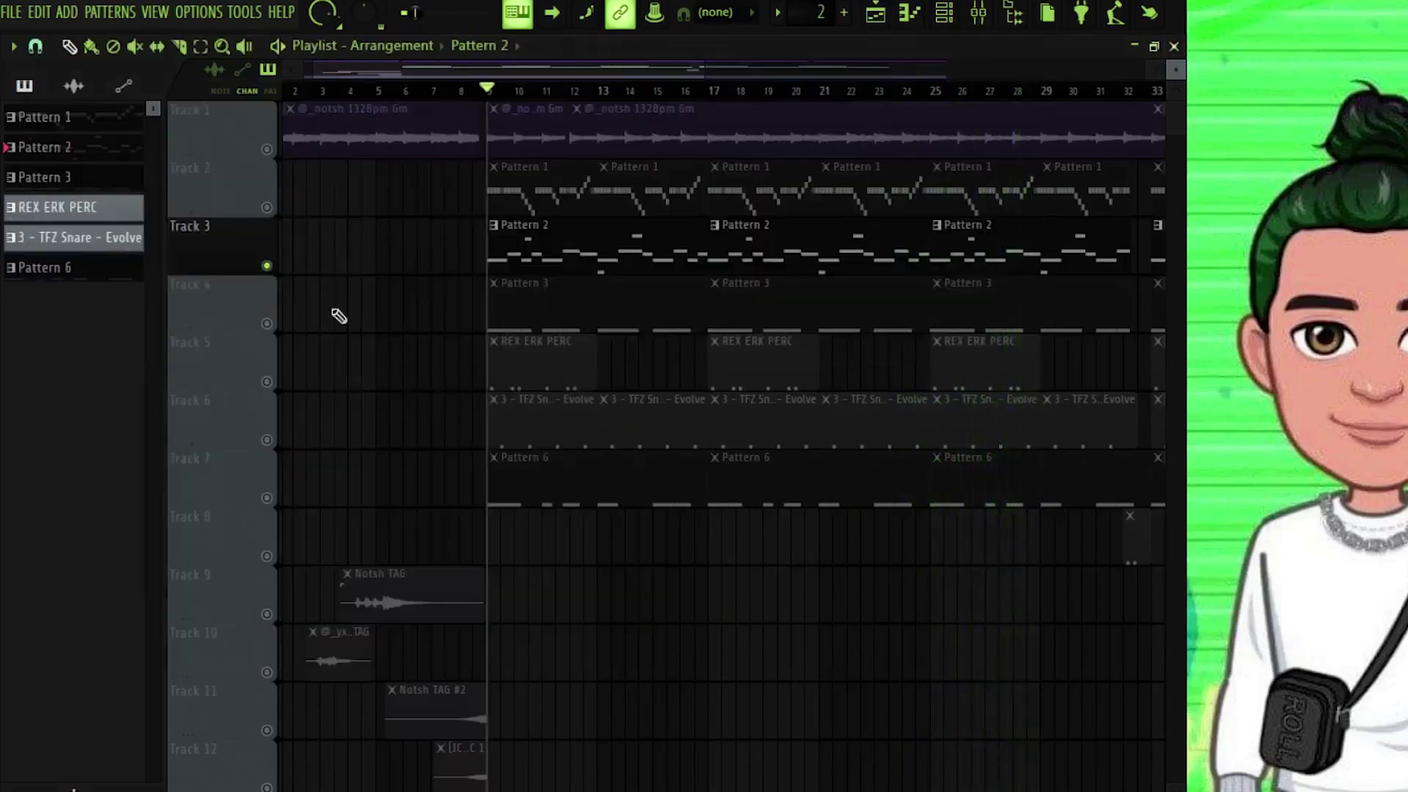
# Step: Solo Track 4 and examine the TFZ Kick - Tight notes throughout Pattern 3
pyautogui.rightClick(267, 323)
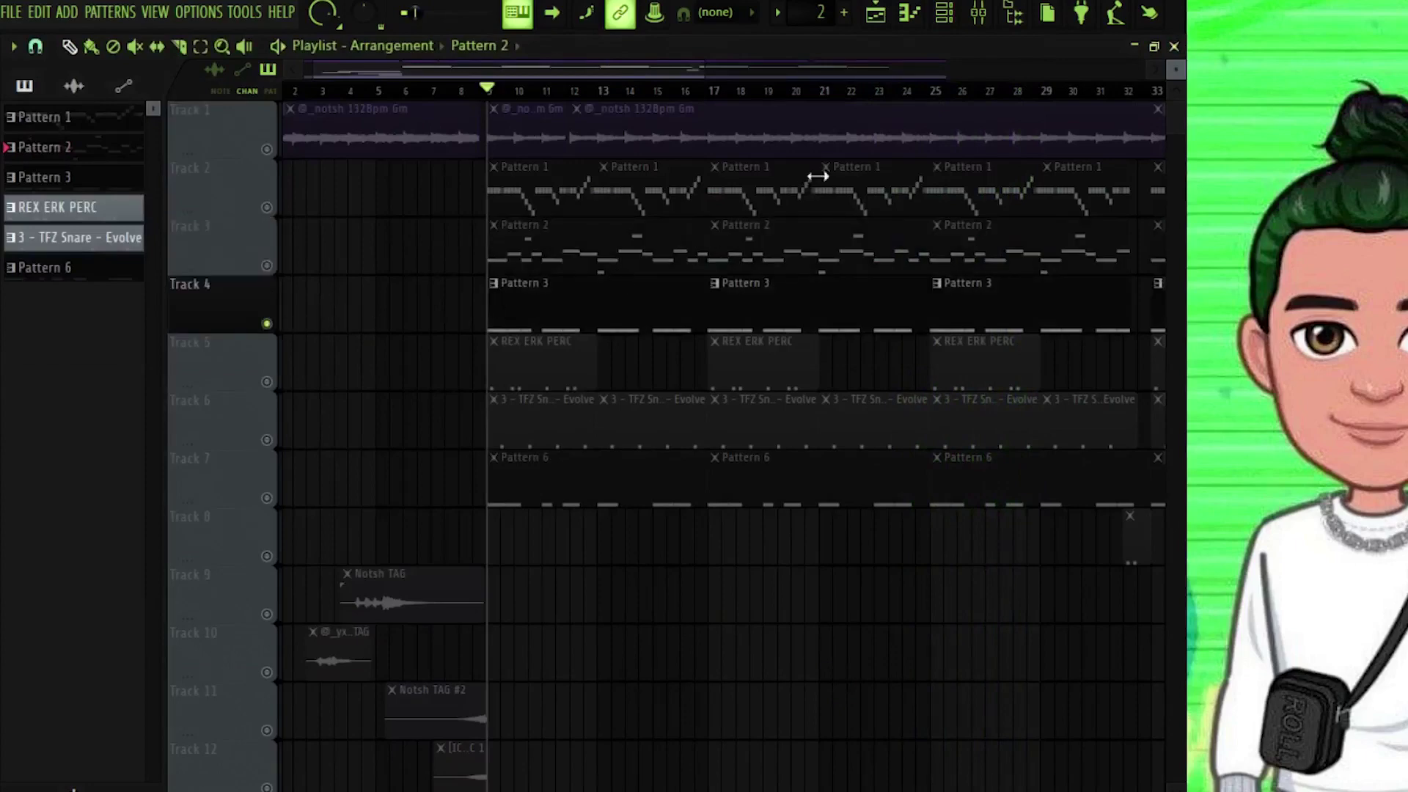
pyautogui.doubleClick(511, 296)
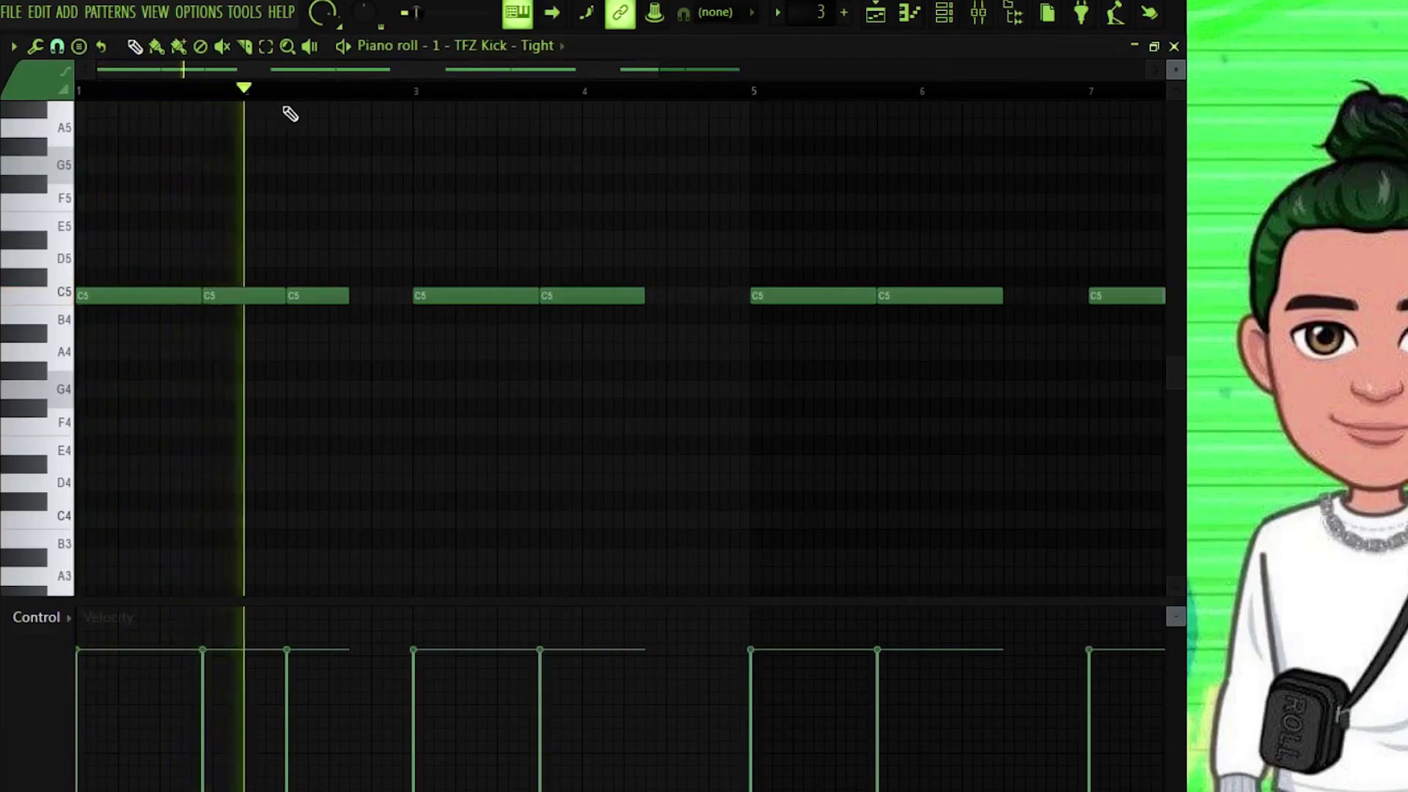
pyautogui.hotkey('ctrl', 'a')
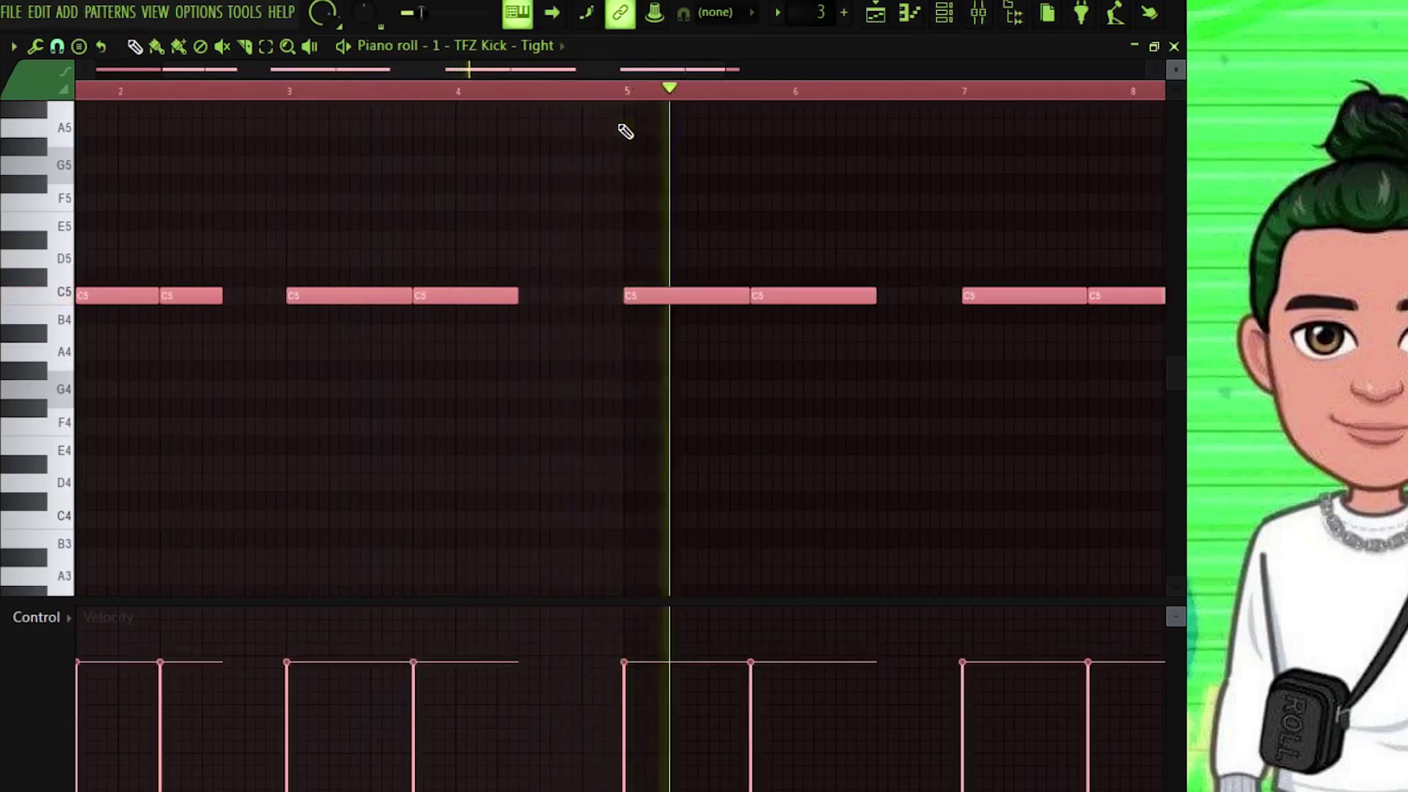
pyautogui.keyDown('ctrl'); pyautogui.click(621, 95); pyautogui.keyUp('ctrl')
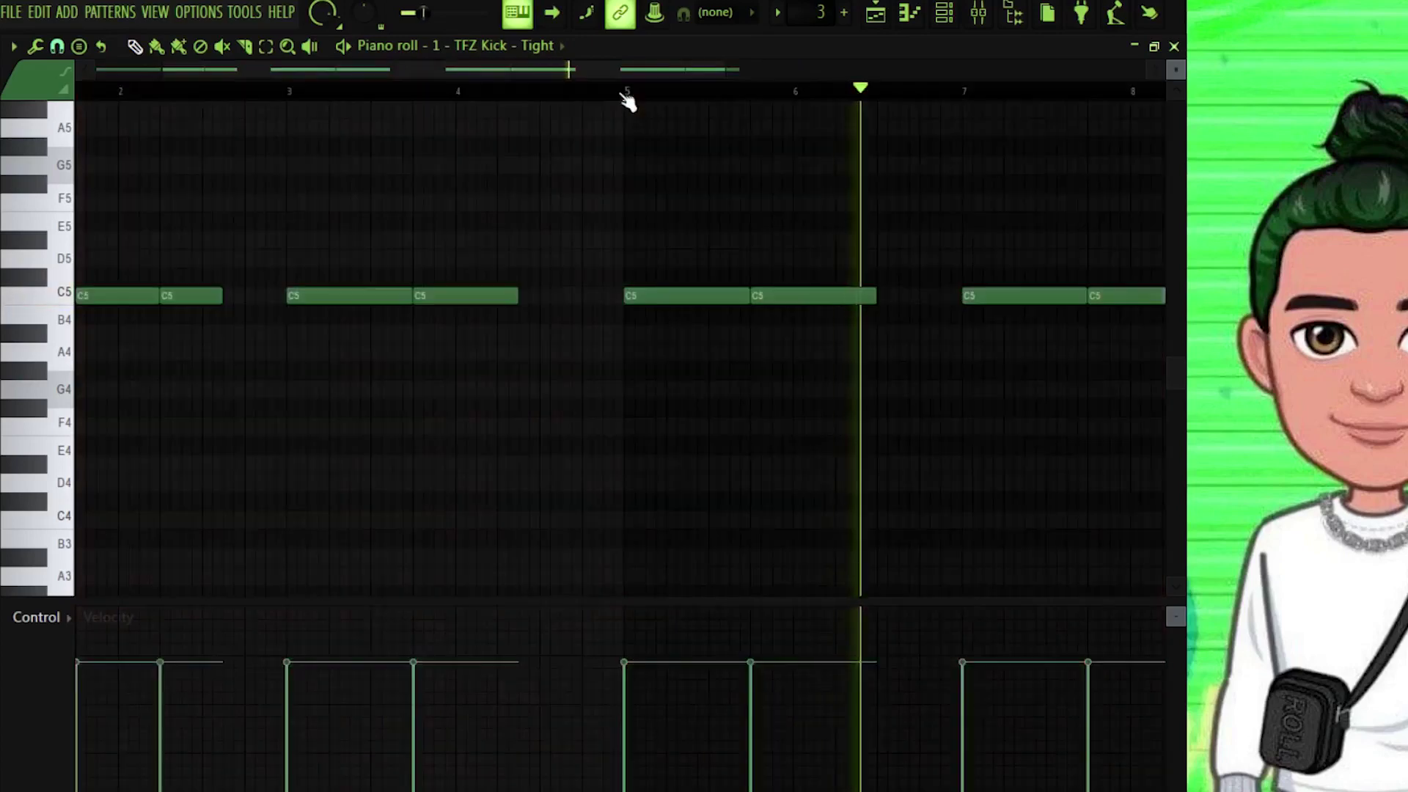
pyautogui.scroll(-2, 621, 95)
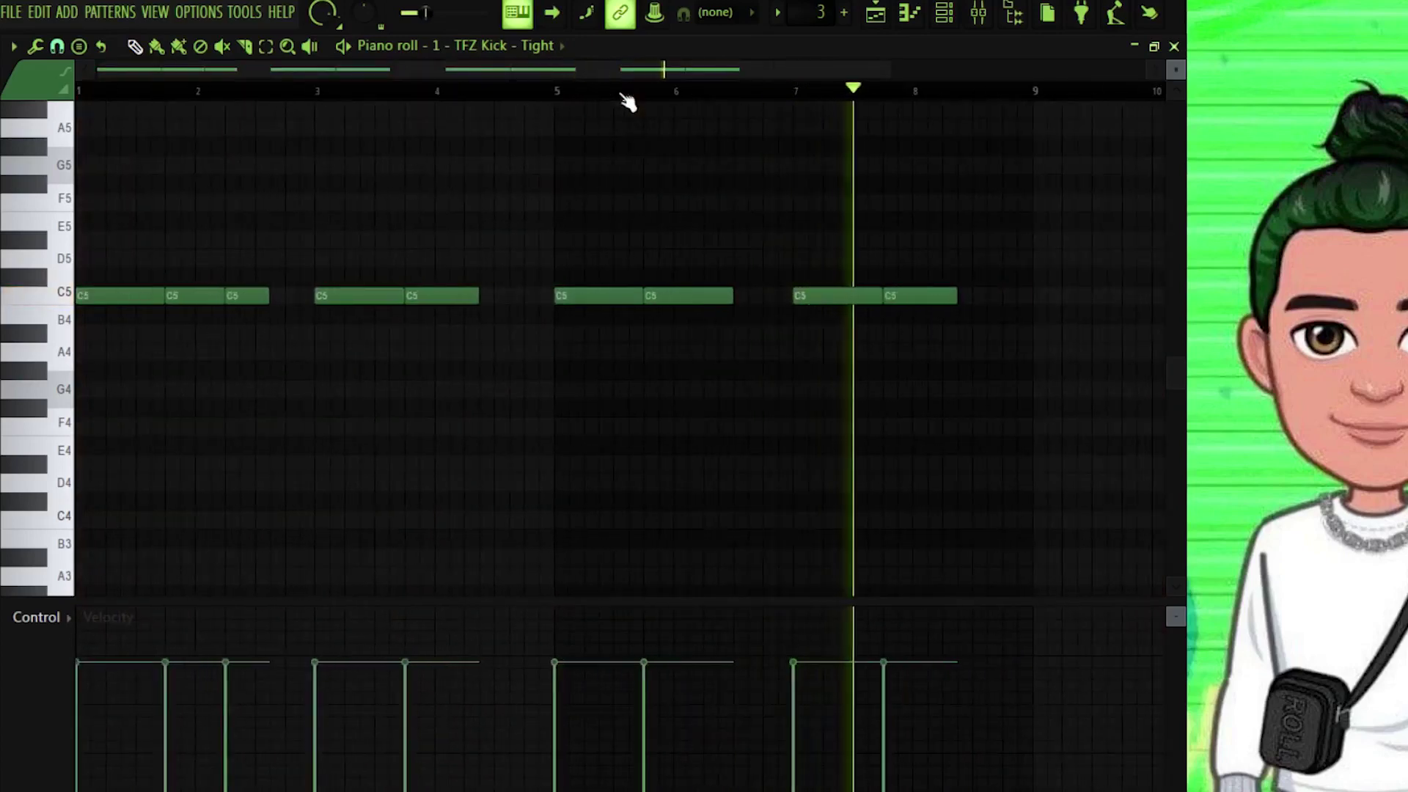
# Step: Check the effect slots of the TFZ Kick - Tight mixer track and return to the playlist
pyautogui.click(978, 13)
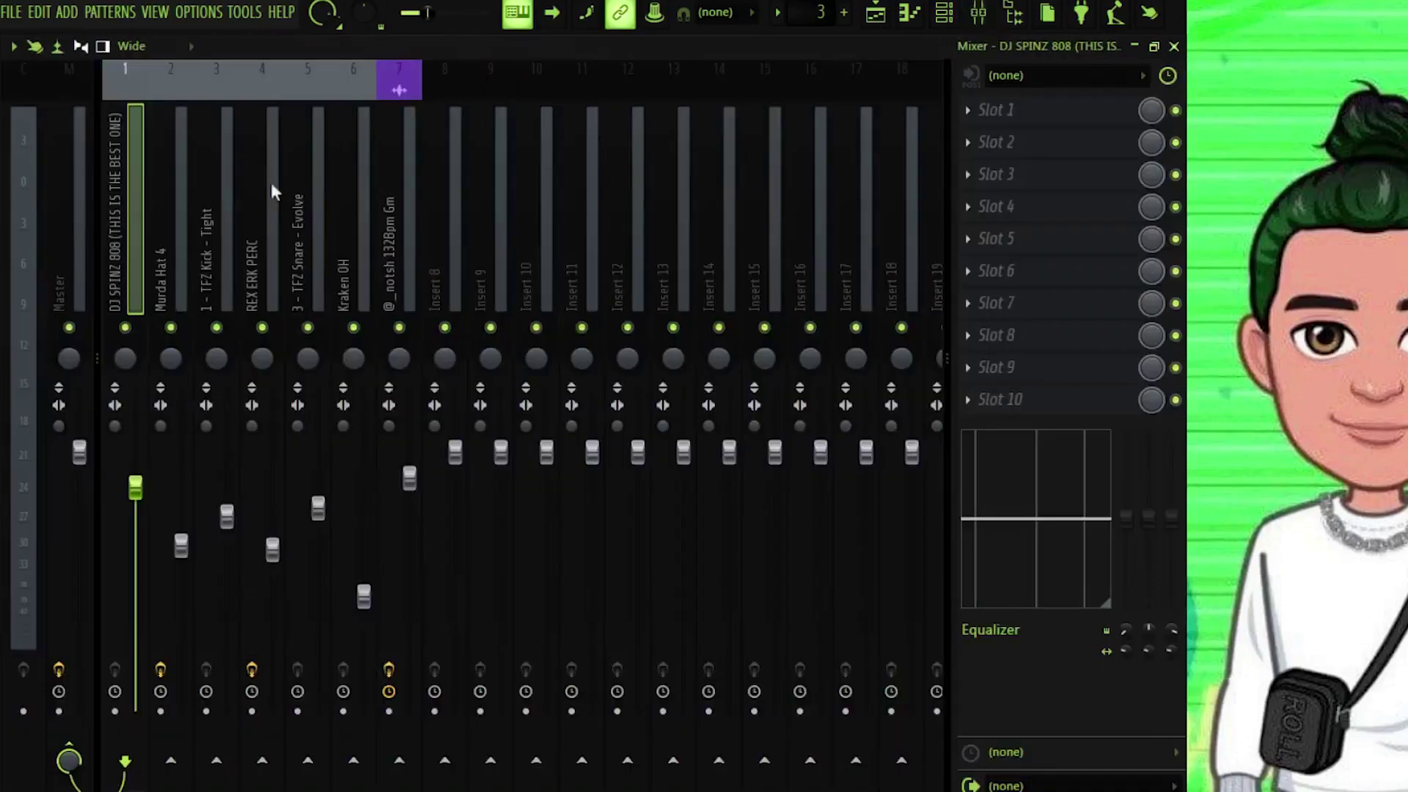
pyautogui.click(1175, 49)
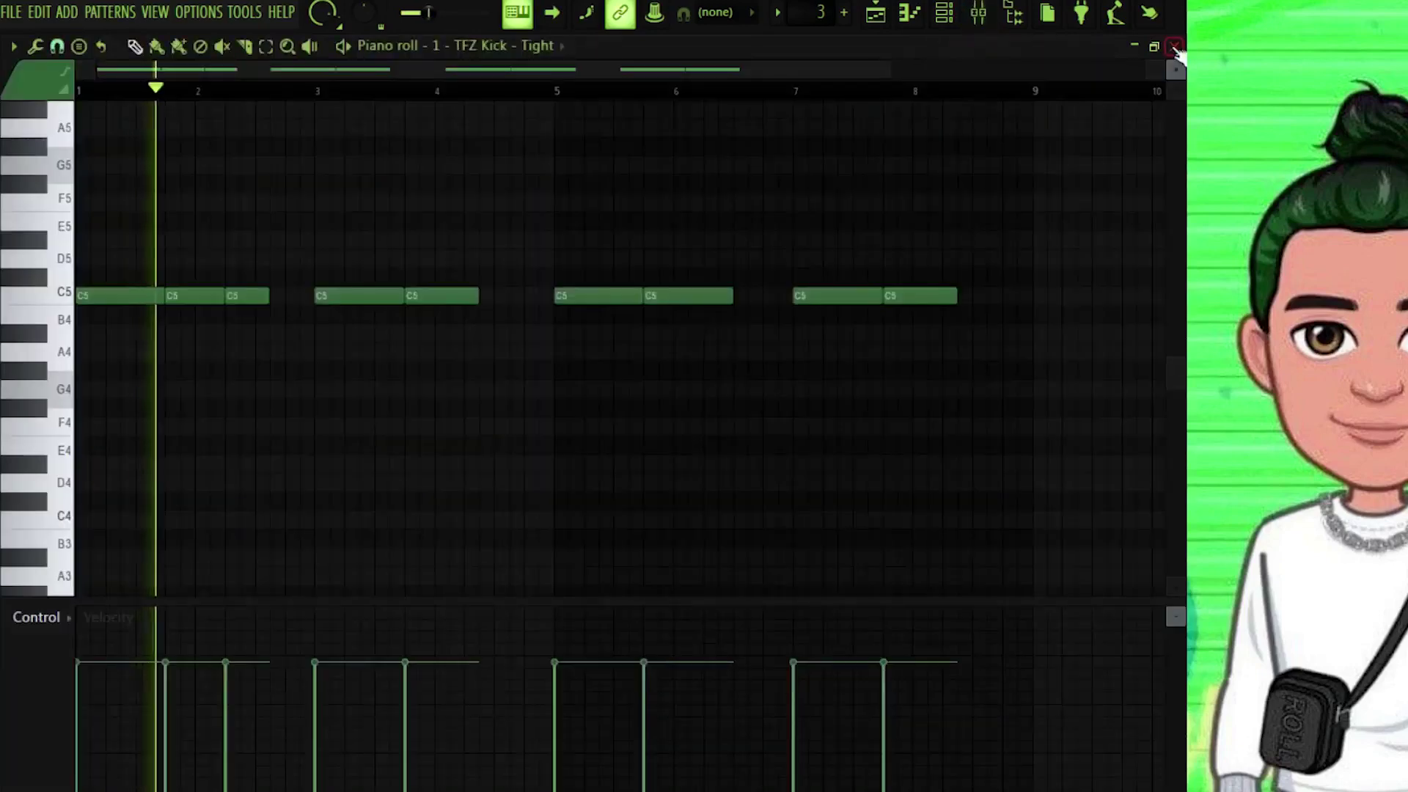
pyautogui.click(1176, 49)
# Step: Solo Track 5, open its first REX ERK PERC clip and examine the percussion notes during playback
pyautogui.rightClick(665, 540)
pyautogui.click(269, 381)
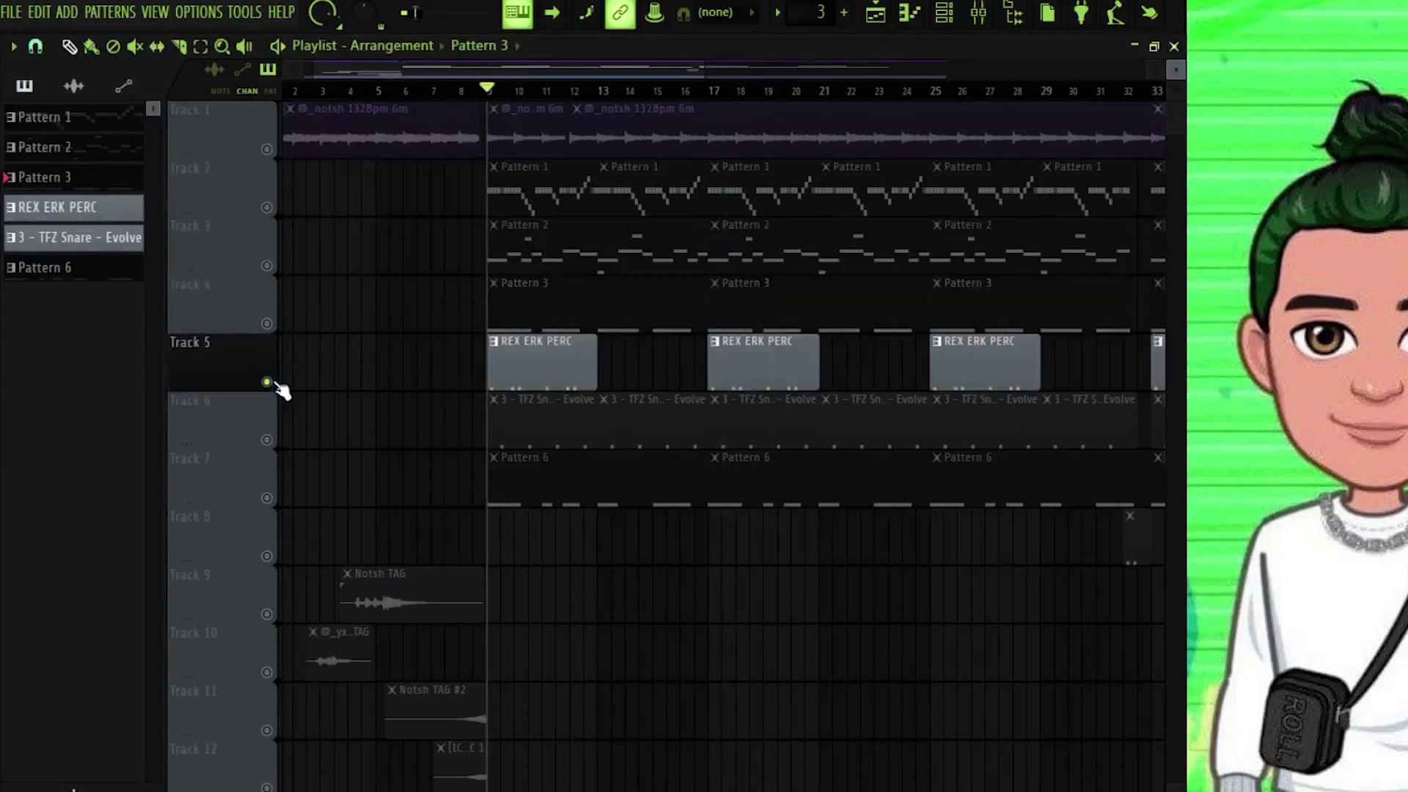
pyautogui.doubleClick(533, 342)
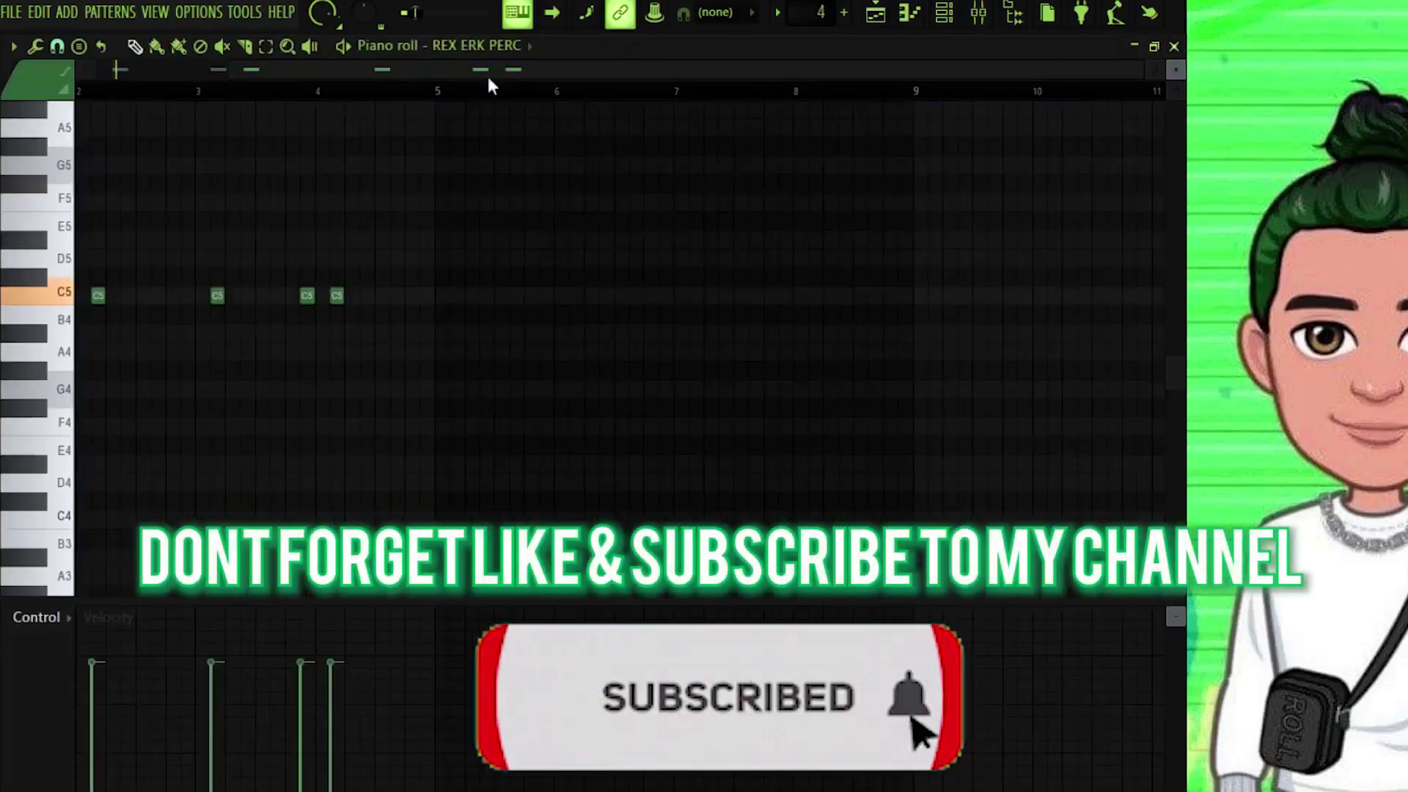
pyautogui.press('space')
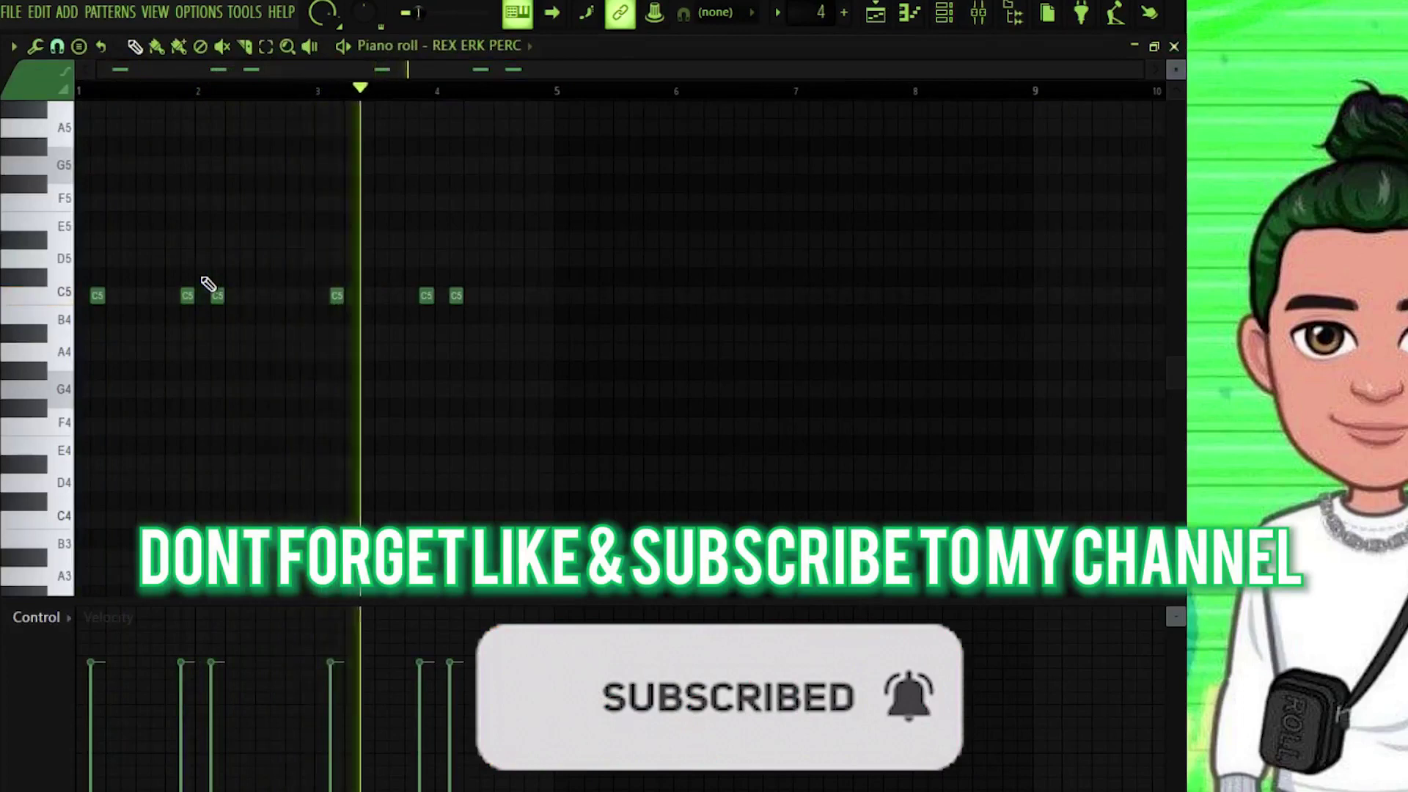
pyautogui.hotkey('ctrl', 'a')
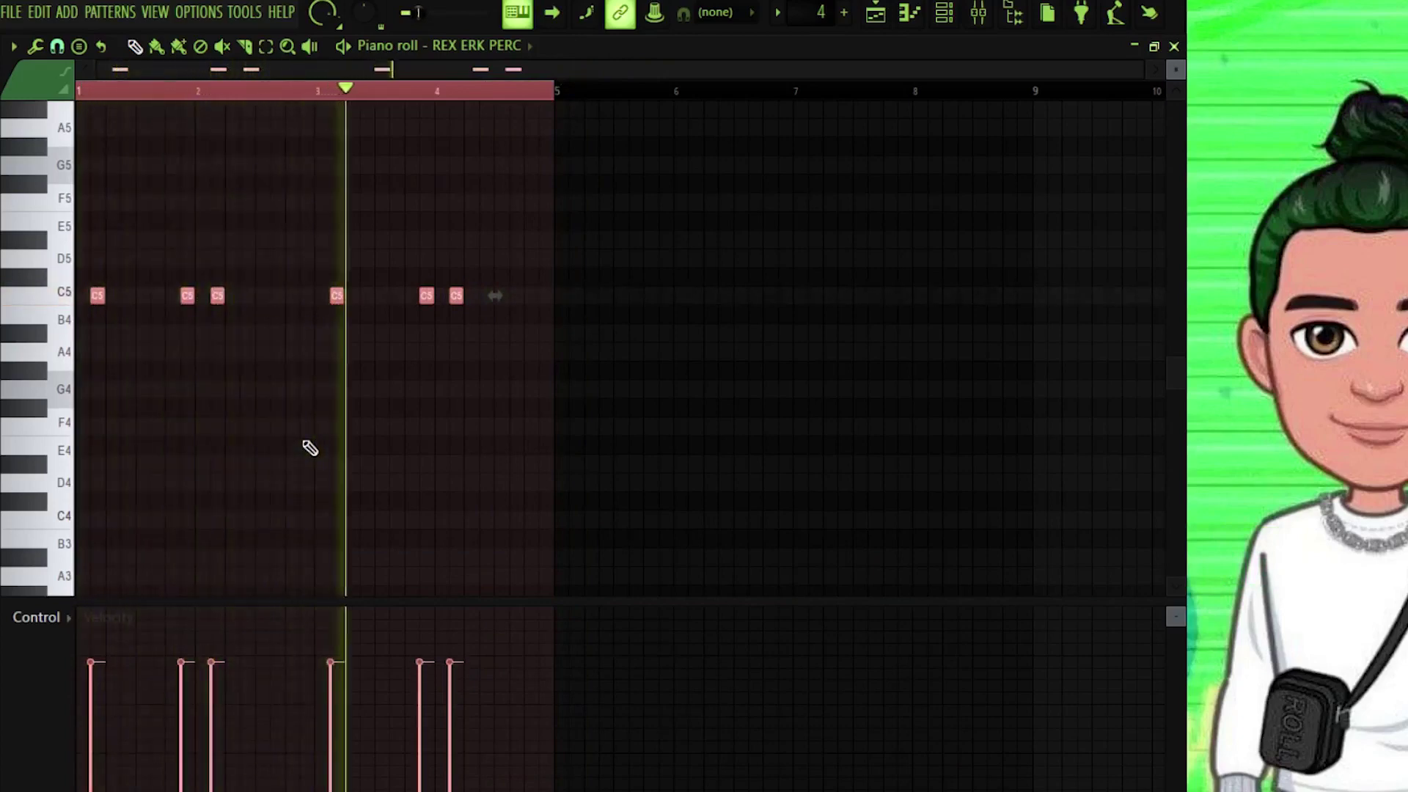
pyautogui.click(337, 96)
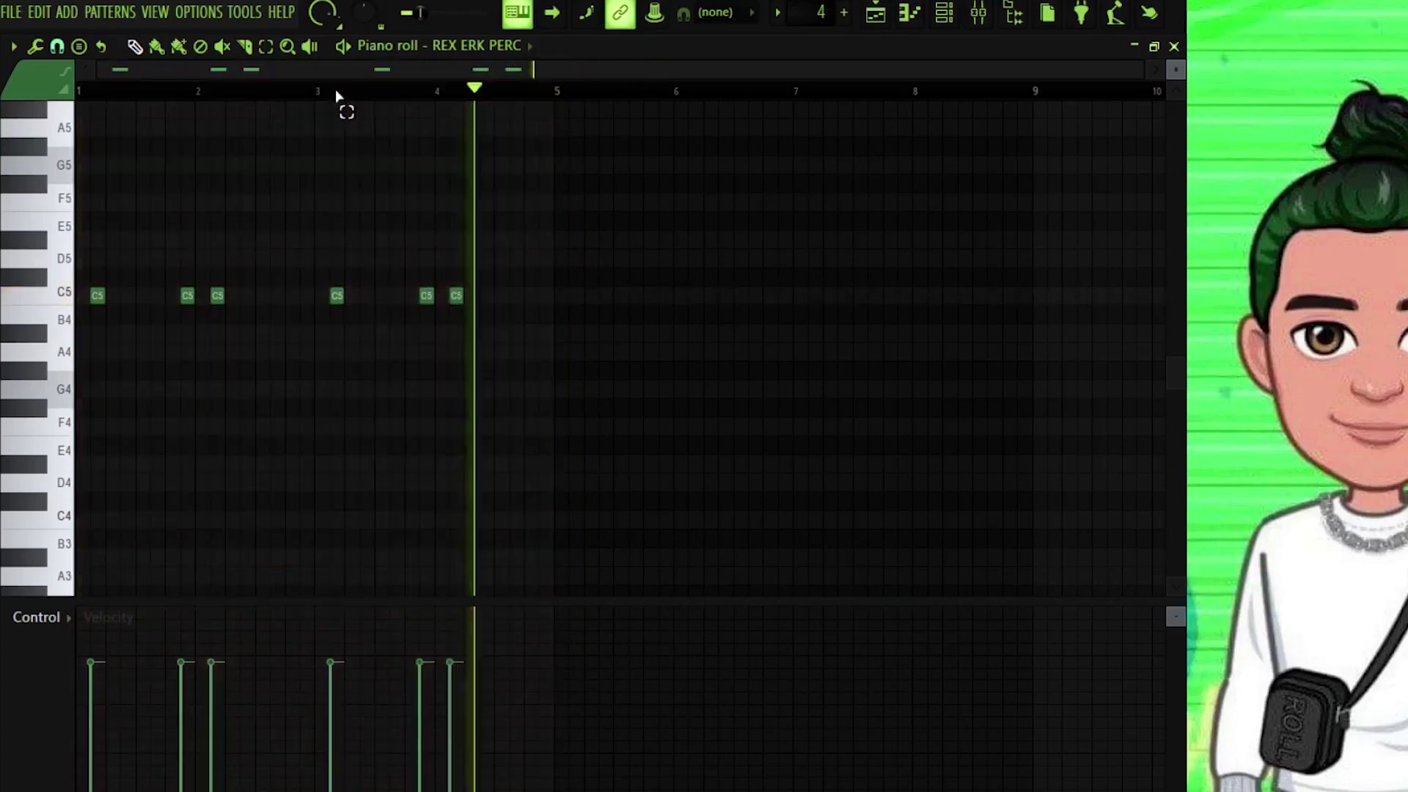
pyautogui.press('space')
# Step: Inspect the Fruity Reeverb 2, Drip and Fruity parametric EQ 2 settings on the REX ERK PERC mixer track
pyautogui.press('F9')
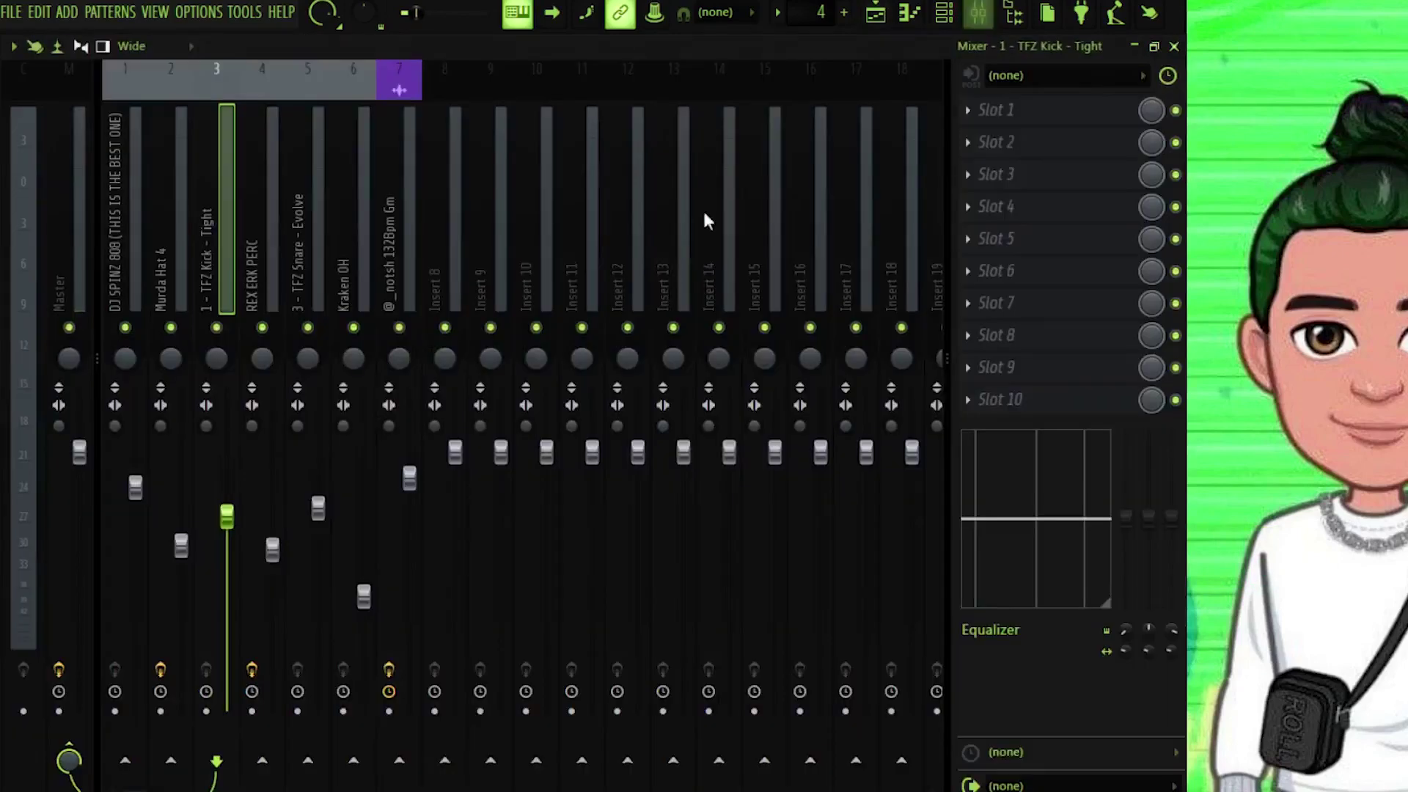
pyautogui.click(1039, 119)
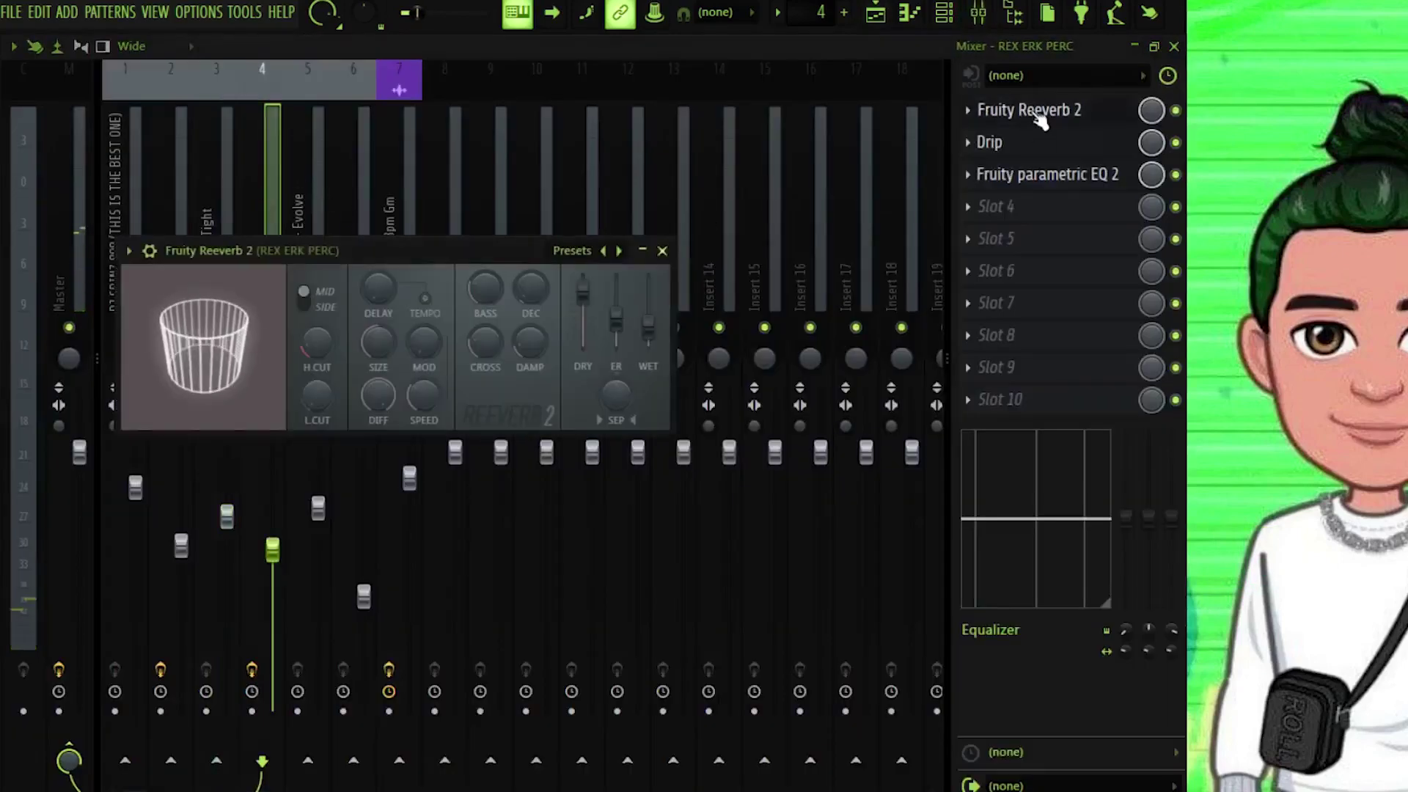
pyautogui.click(1039, 119)
pyautogui.click(1040, 139)
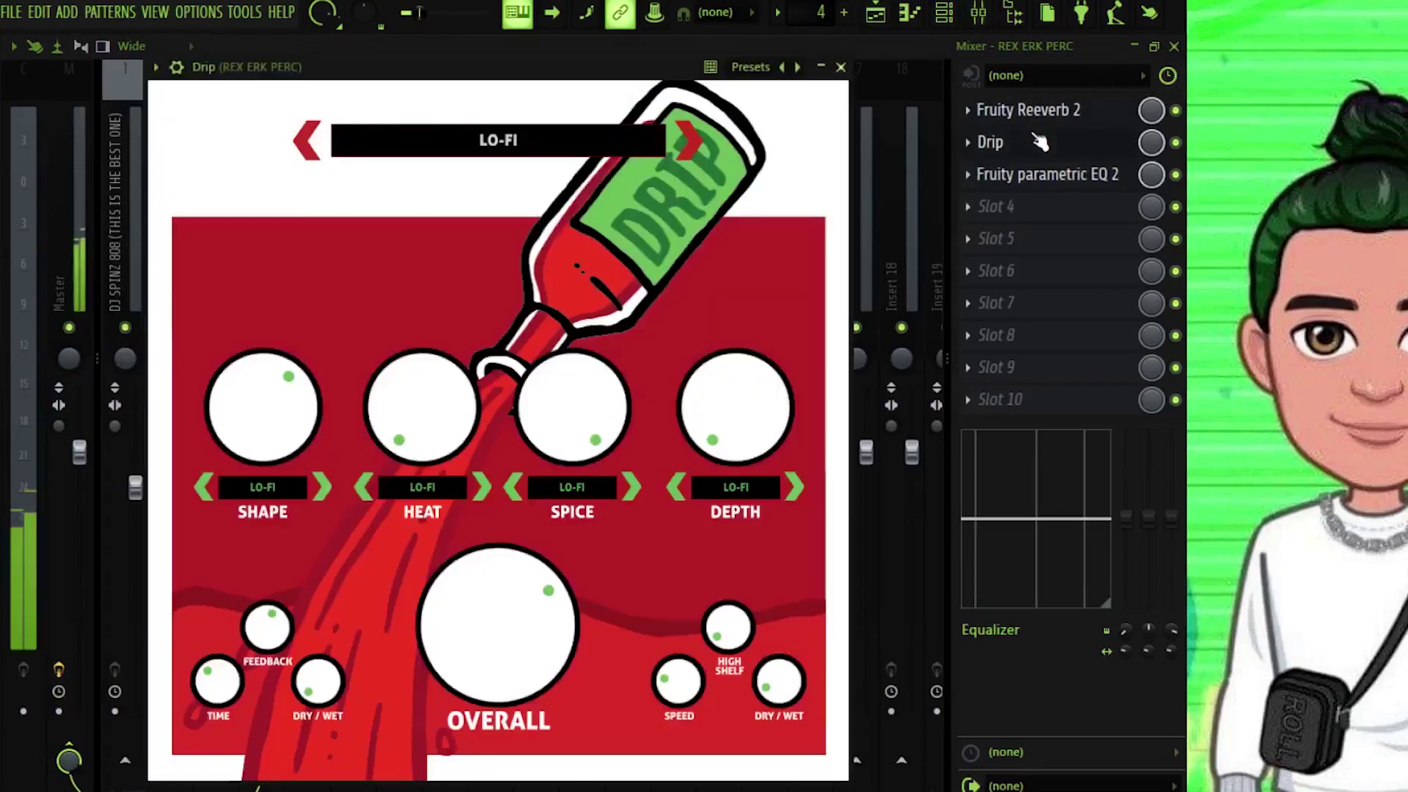
pyautogui.click(1040, 142)
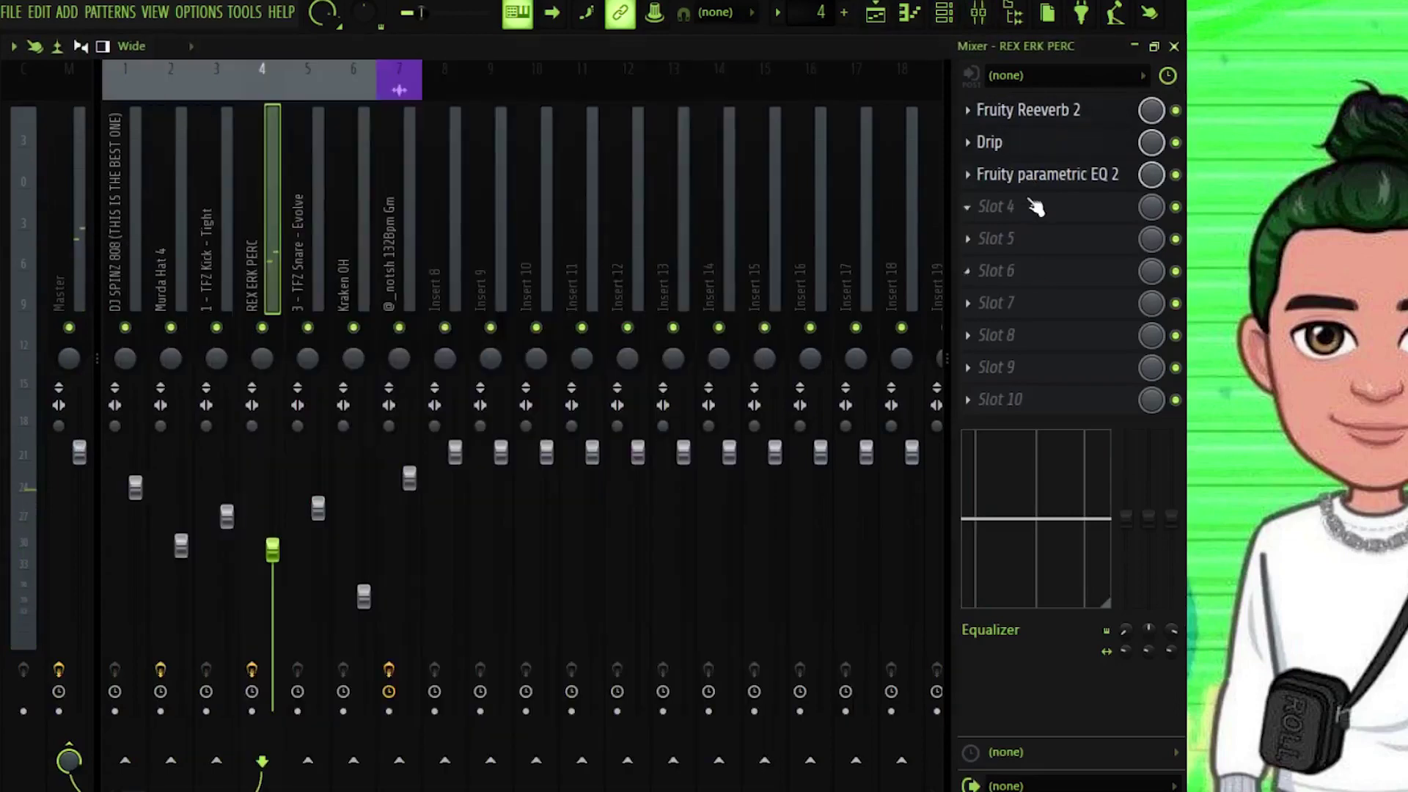
pyautogui.click(1037, 176)
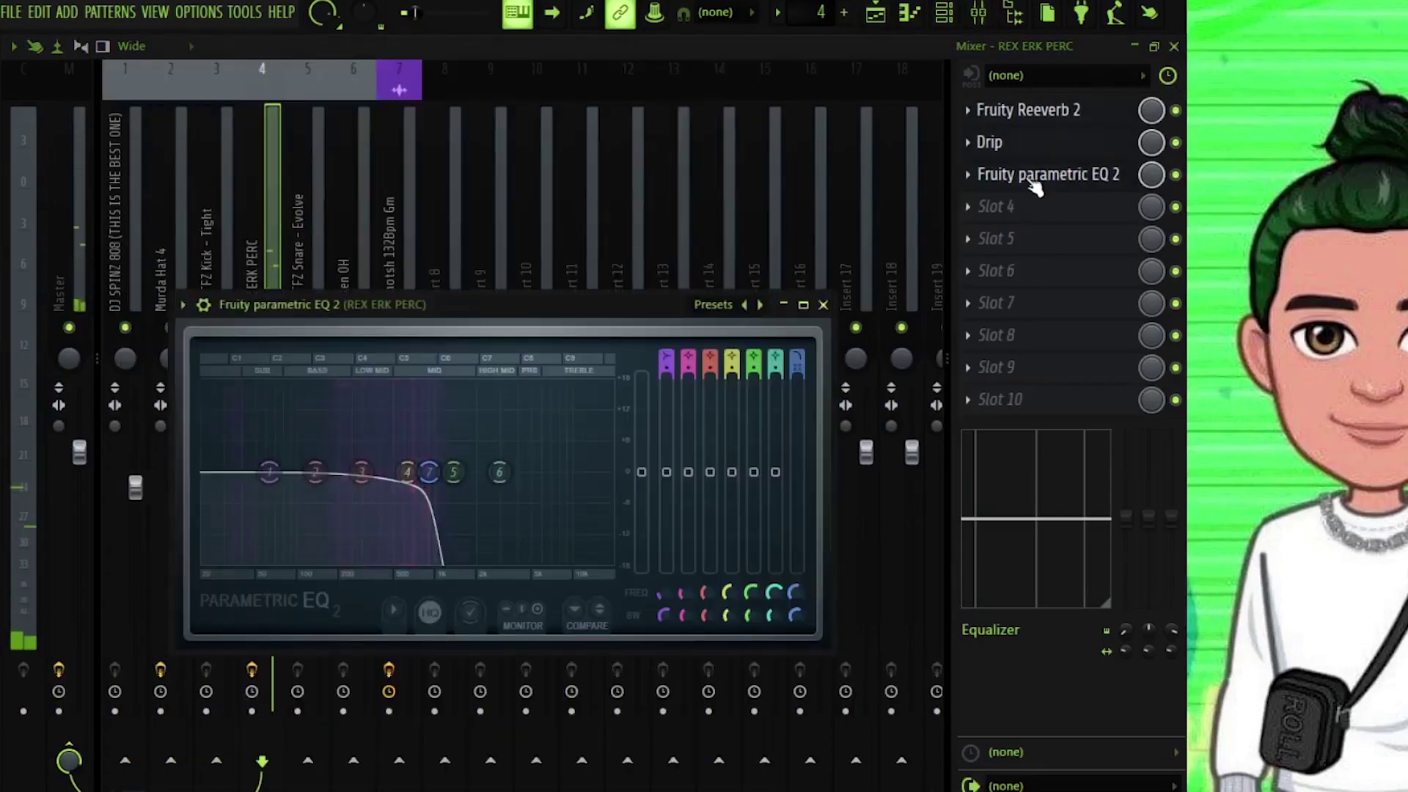
pyautogui.click(1036, 183)
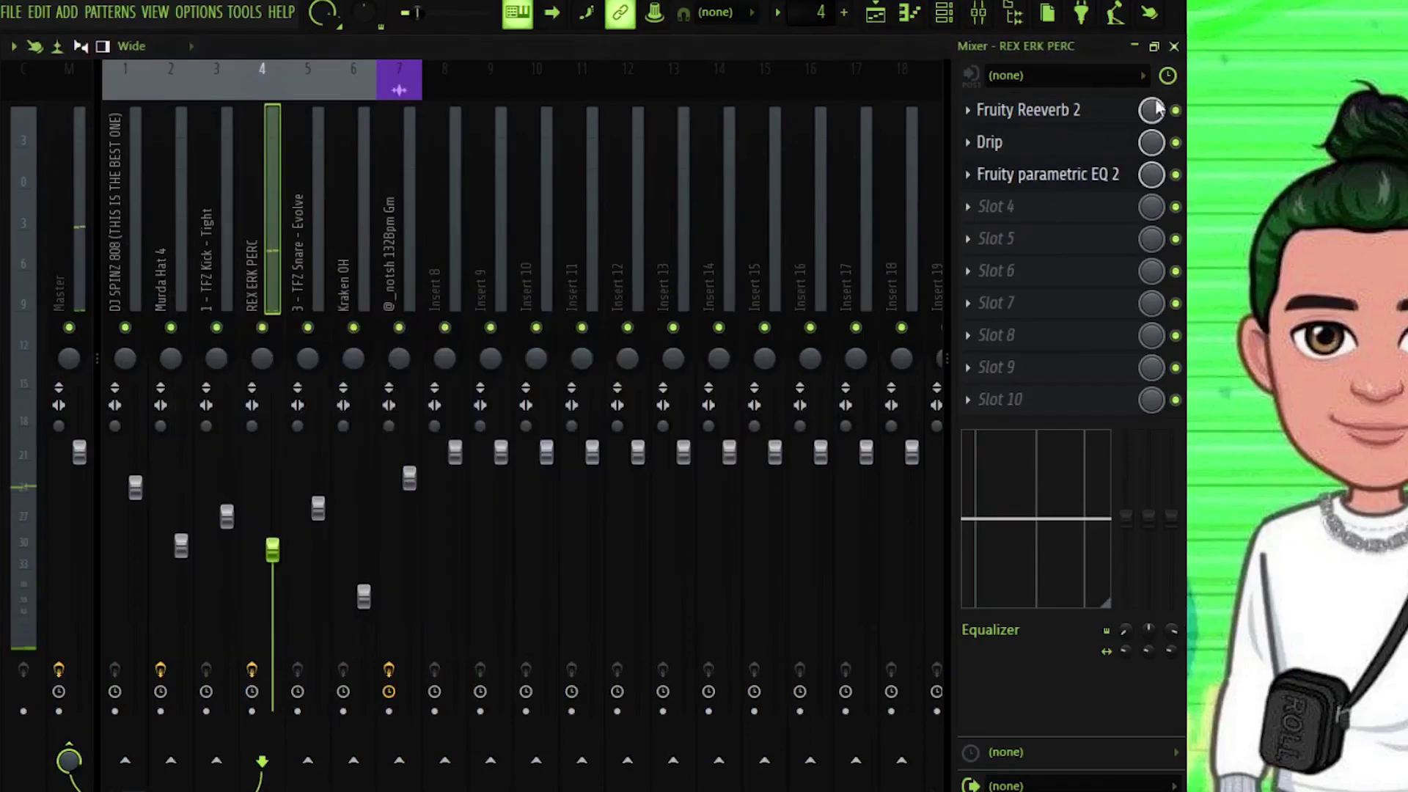
# Step: Close the mixer and the channel rack to return to the playlist
pyautogui.click(1175, 47)
pyautogui.click(1174, 47)
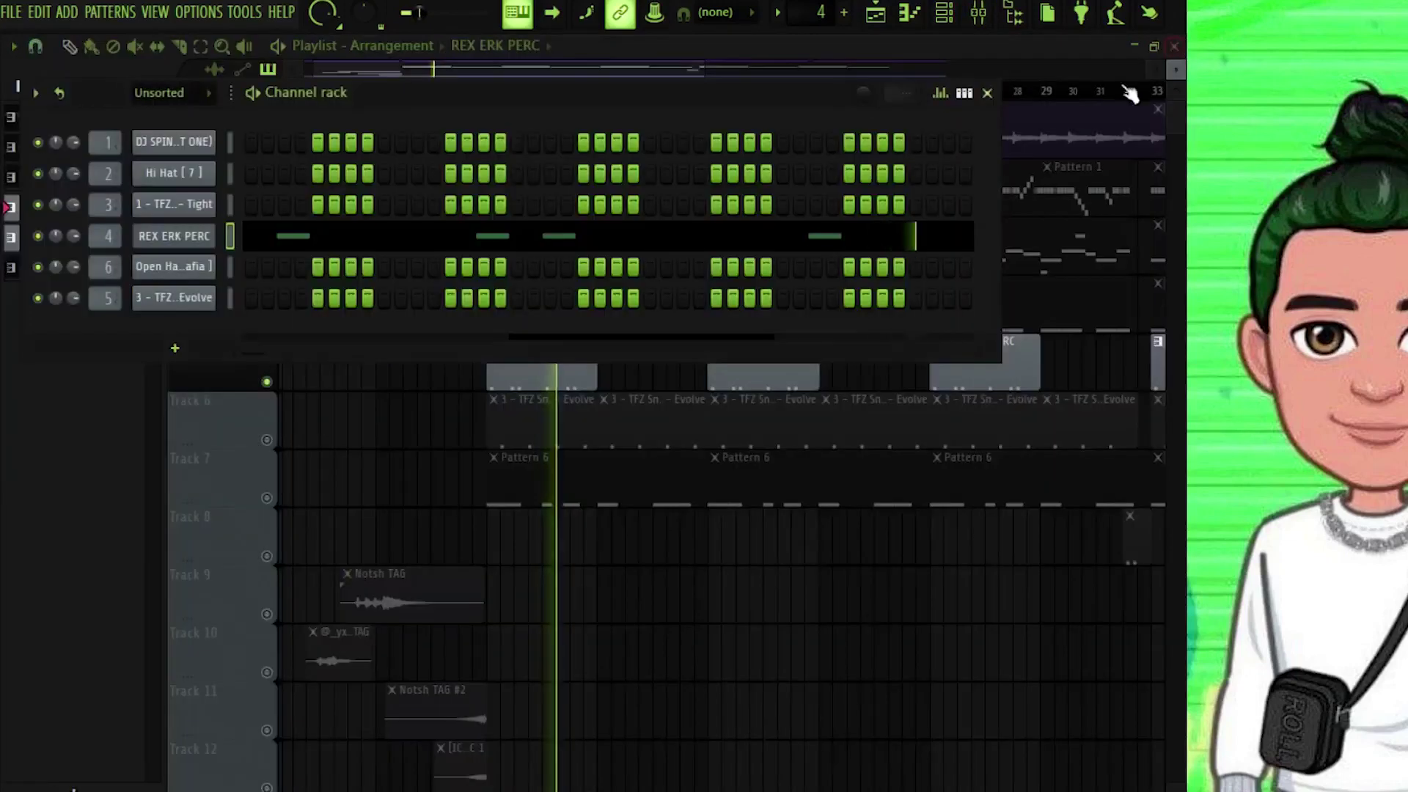
pyautogui.click(985, 93)
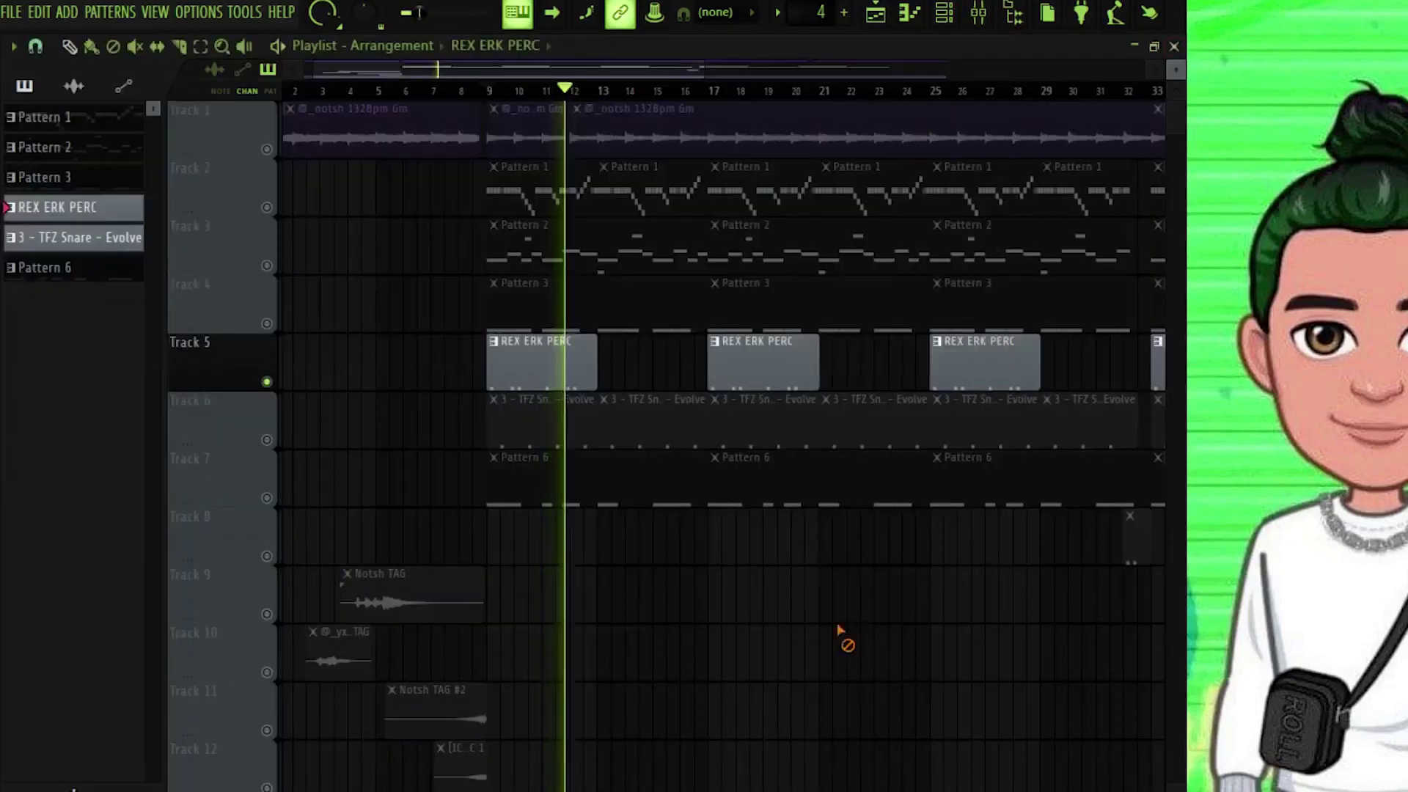
# Step: Solo Track 6, examine the TFZ Snare - Evolve notes during playback and return to the playlist
pyautogui.click(275, 444)
pyautogui.doubleClick(541, 411)
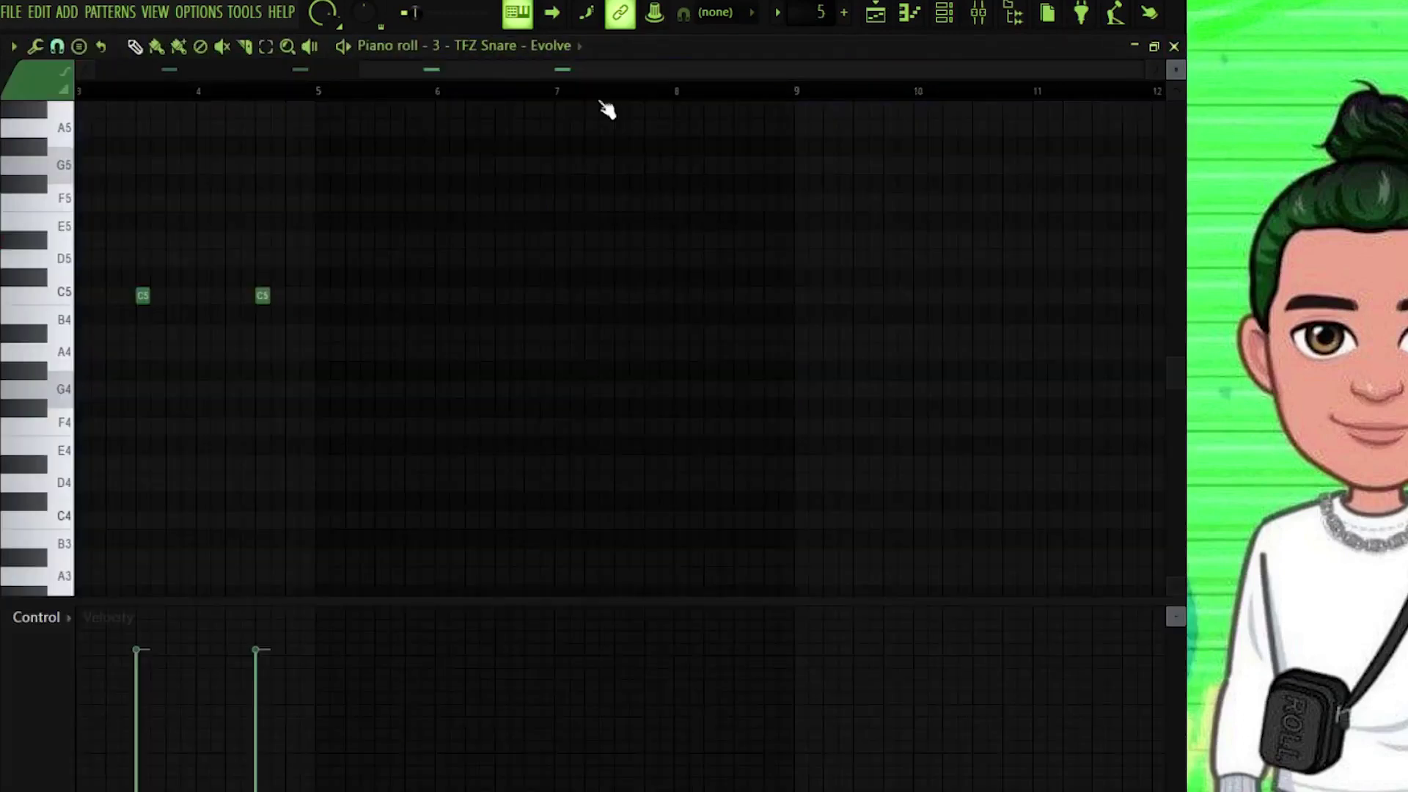
pyautogui.press('space')
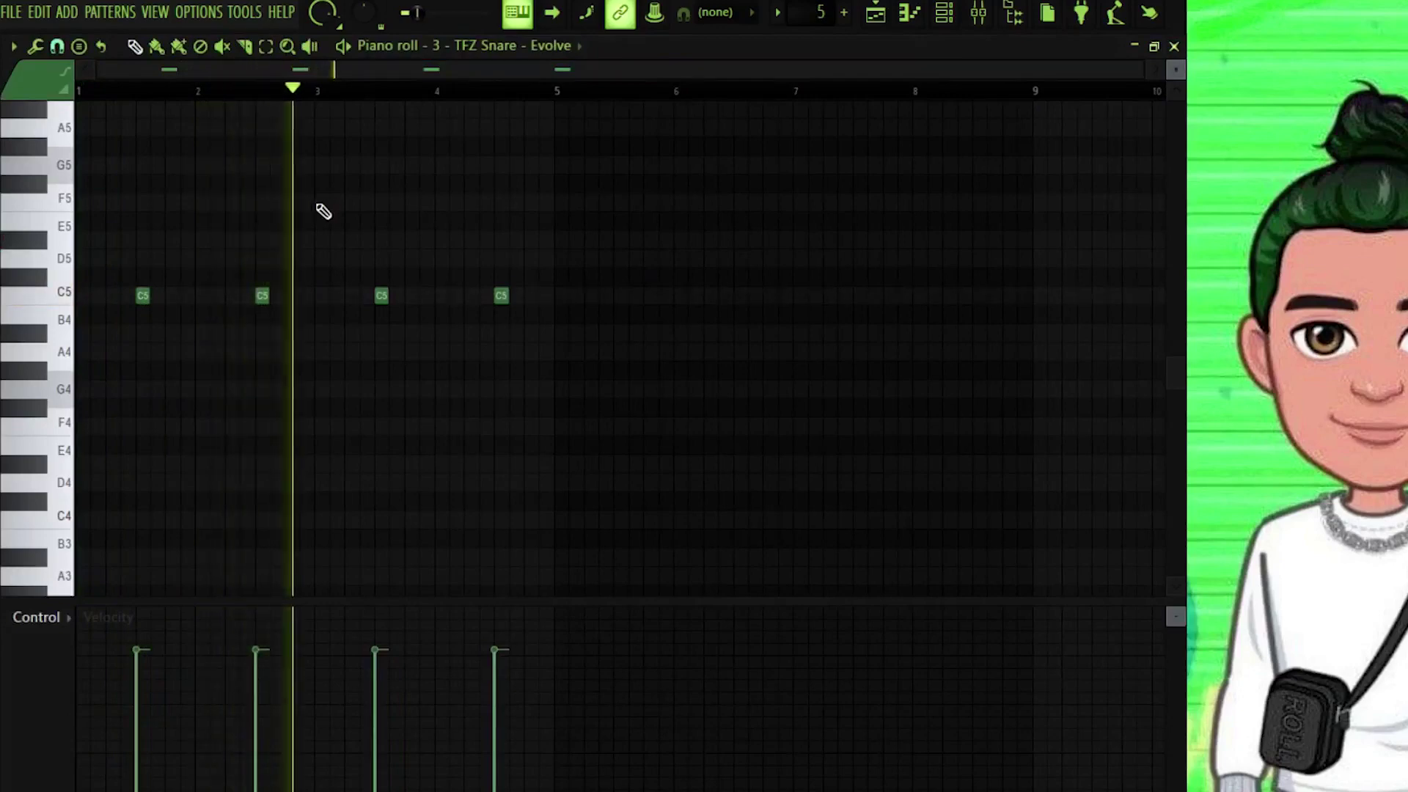
pyautogui.click(366, 296)
pyautogui.rightClick(367, 295)
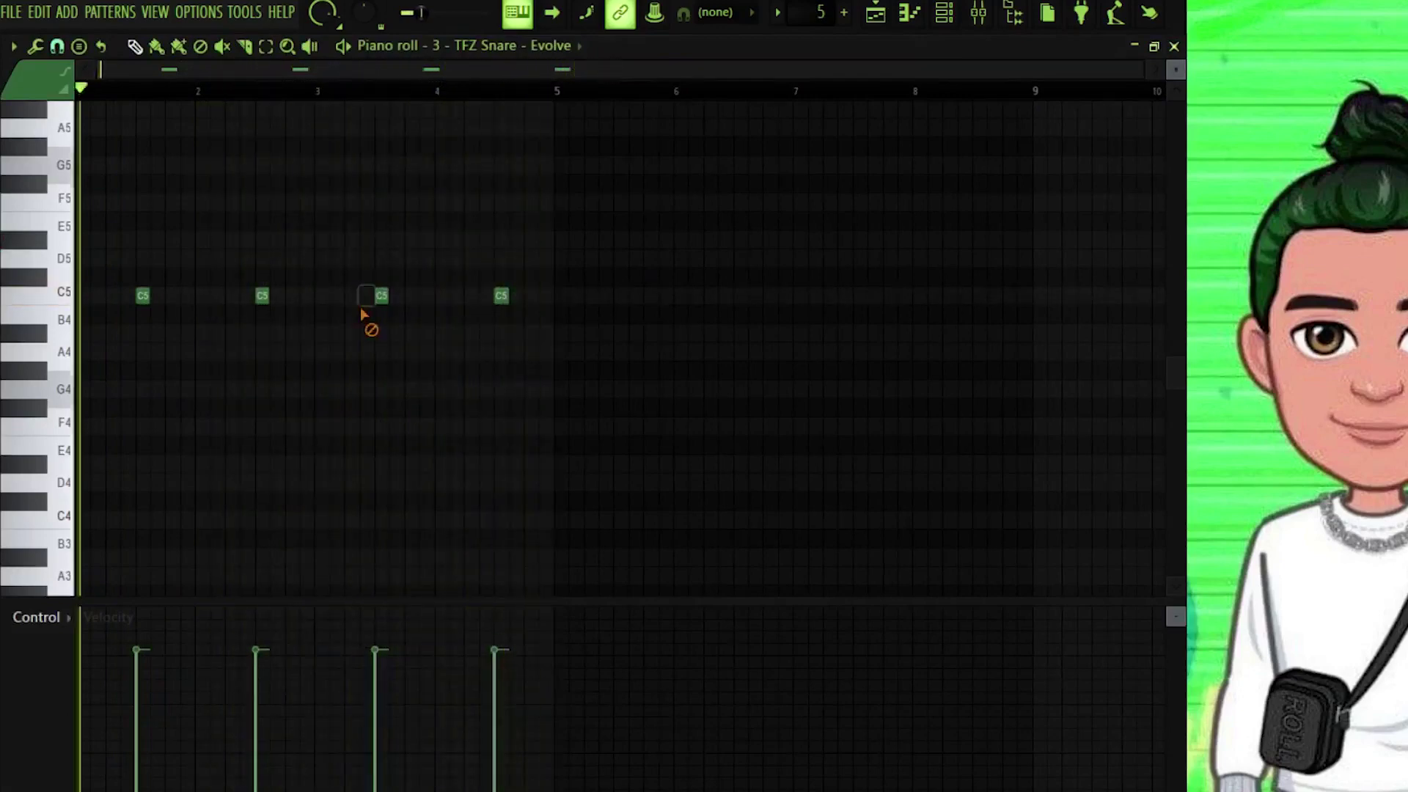
pyautogui.click(1173, 46)
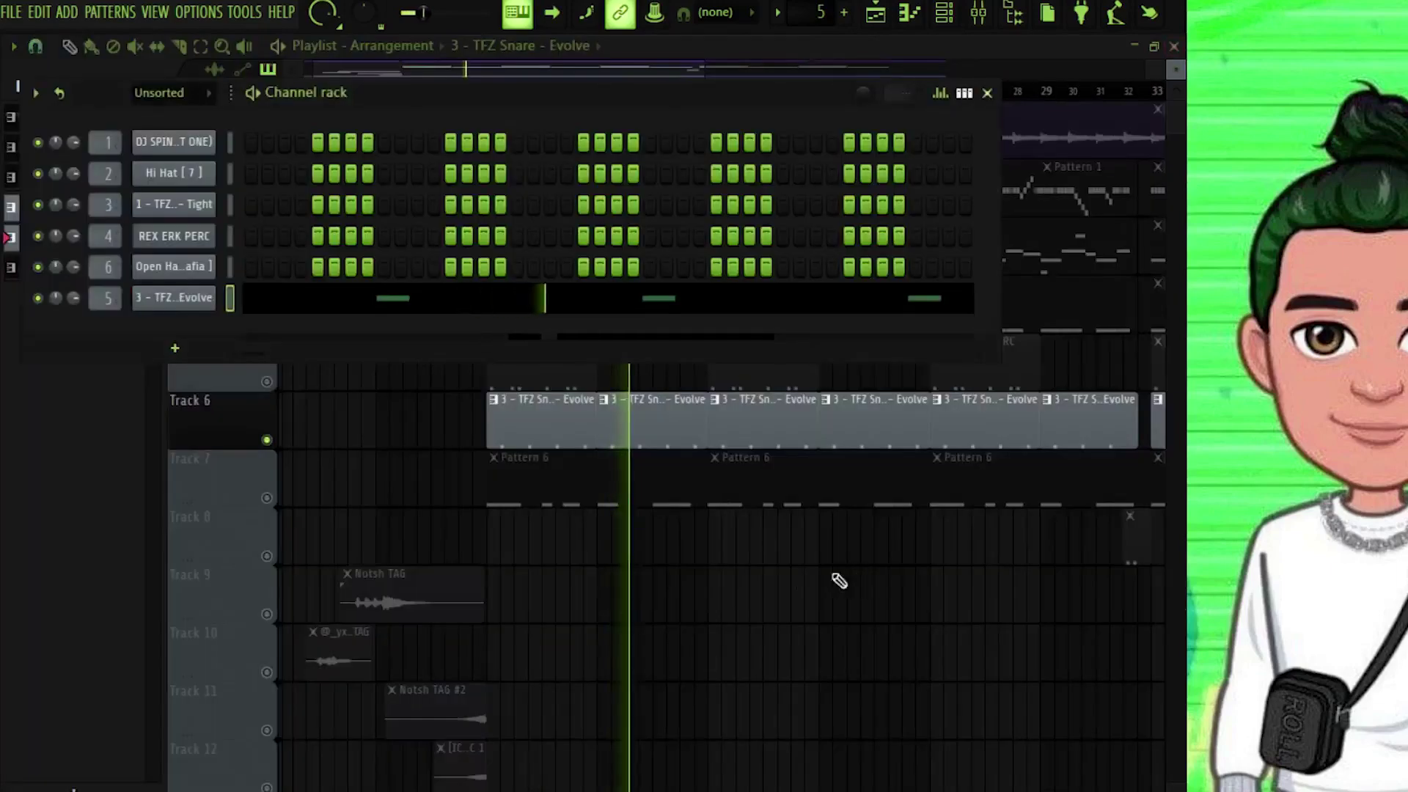
pyautogui.press('F6')
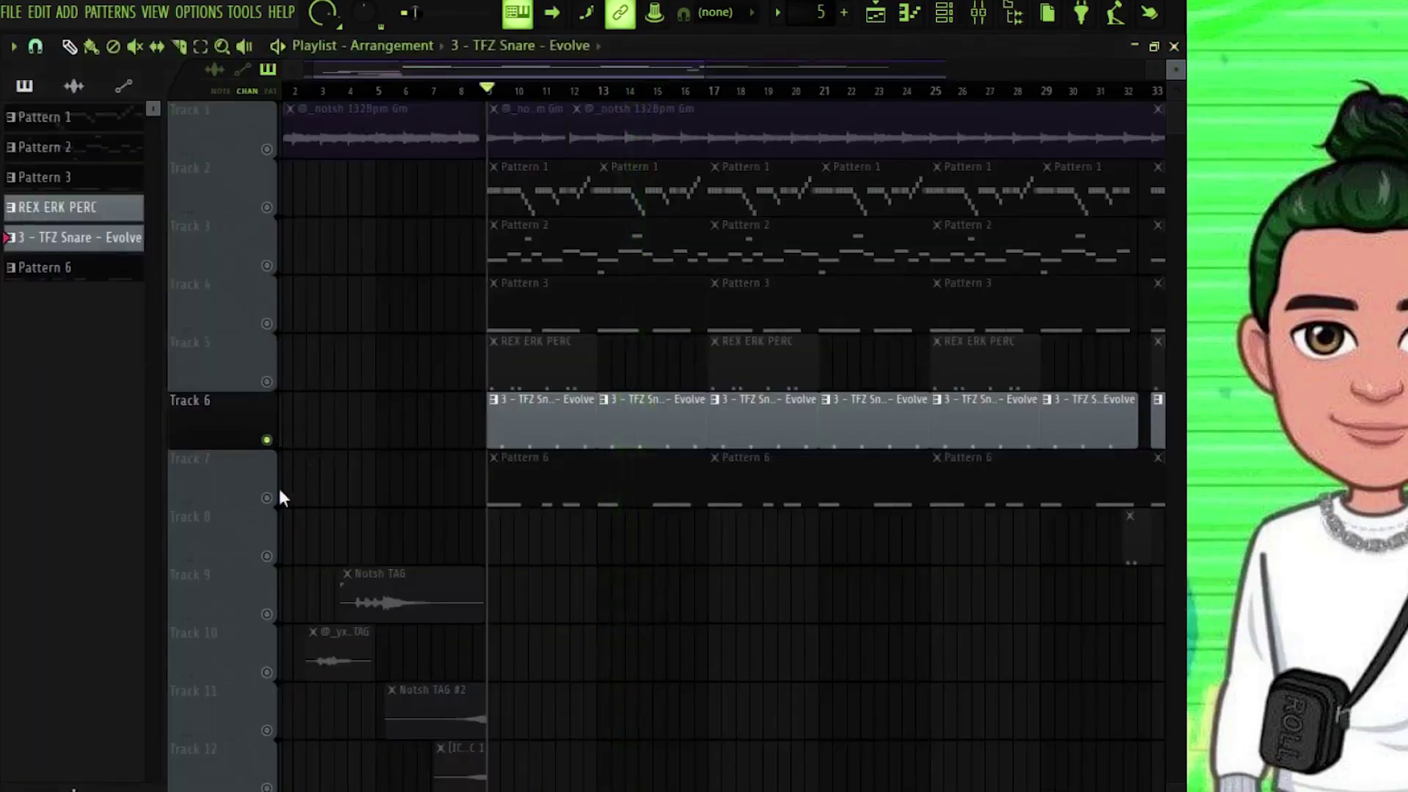
# Step: Solo Track 7, examine the Open Hat [ 808 Mafia ] notes throughout Pattern 6 and return to the playlist
pyautogui.rightClick(279, 498)
pyautogui.click(270, 498)
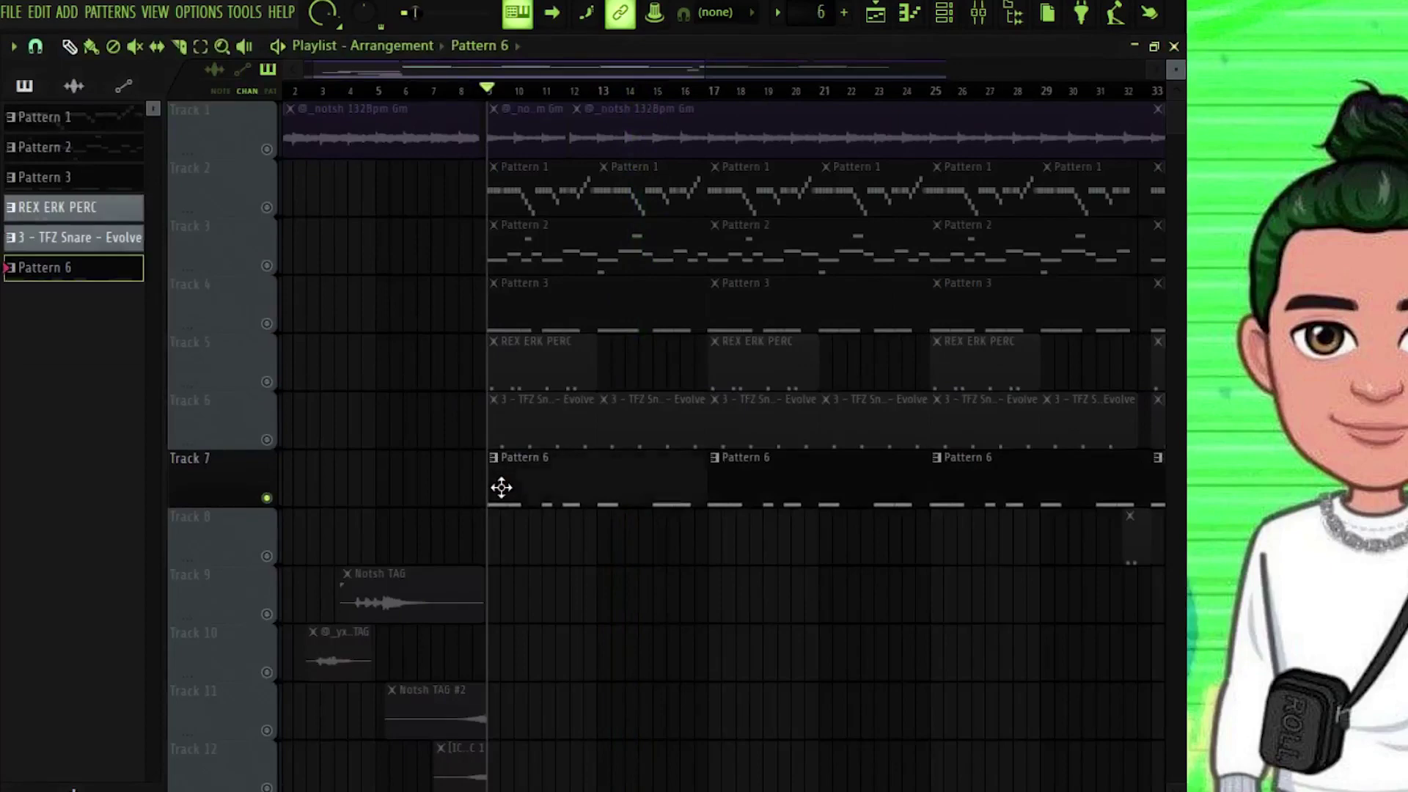
pyautogui.doubleClick(502, 486)
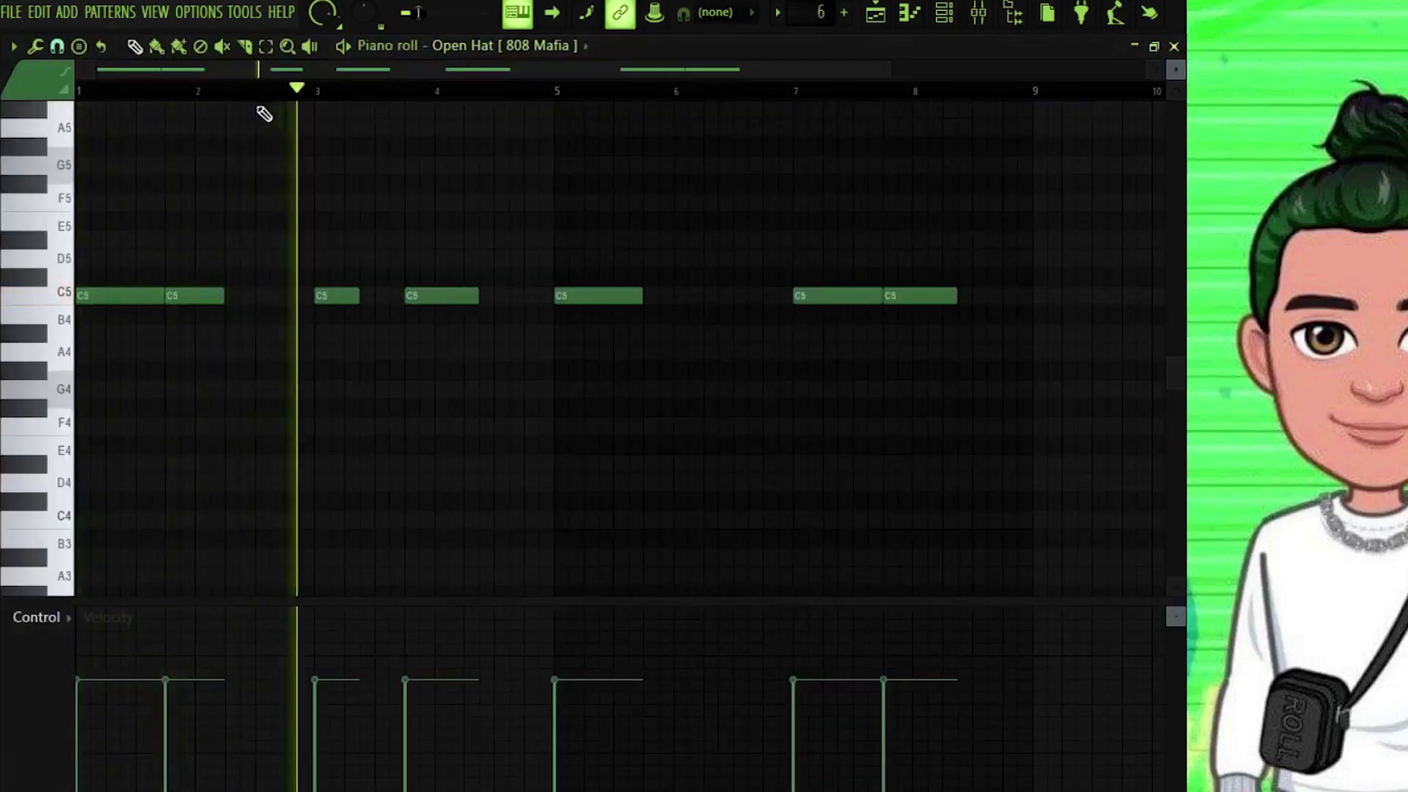
pyautogui.scroll(-2, 284, 104)
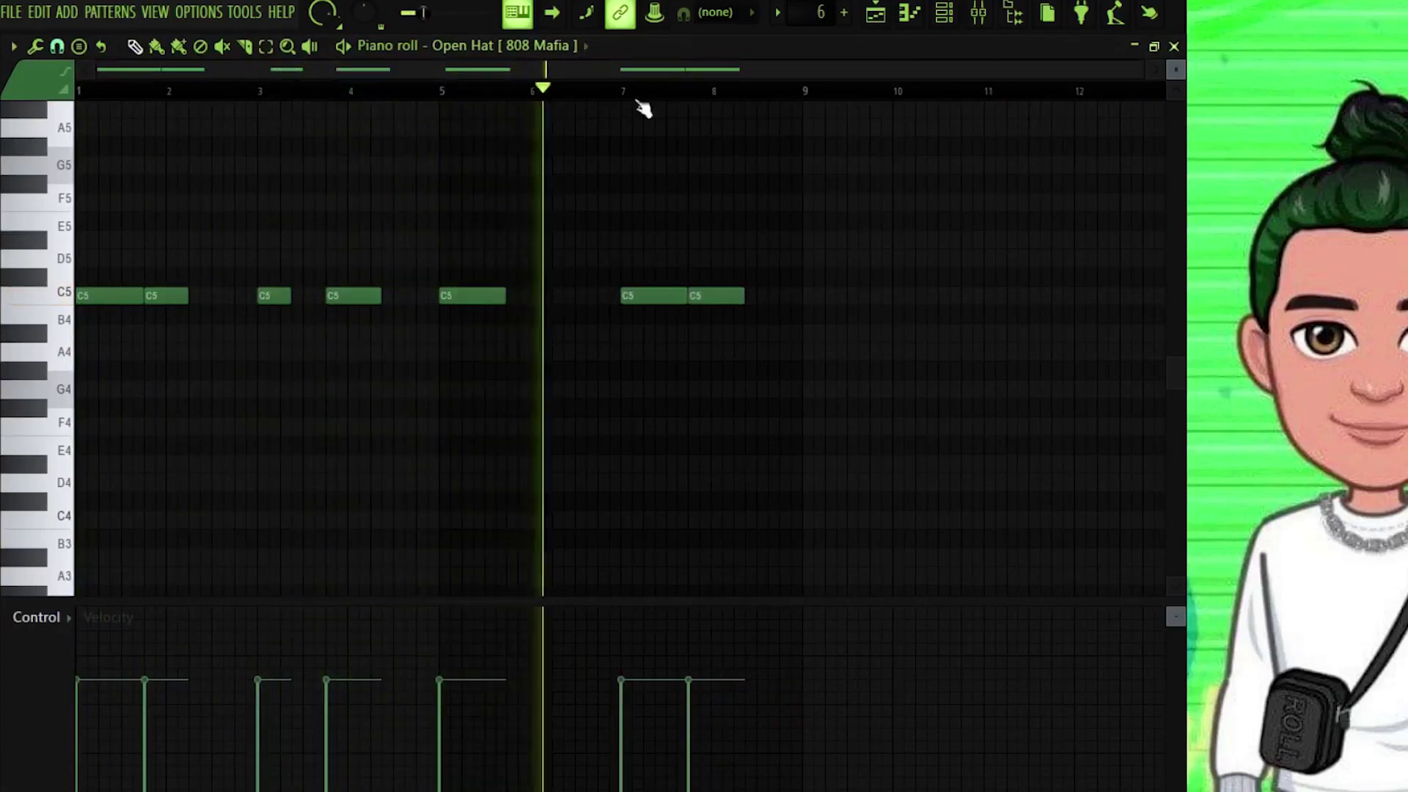
pyautogui.scroll(3, 660, 99)
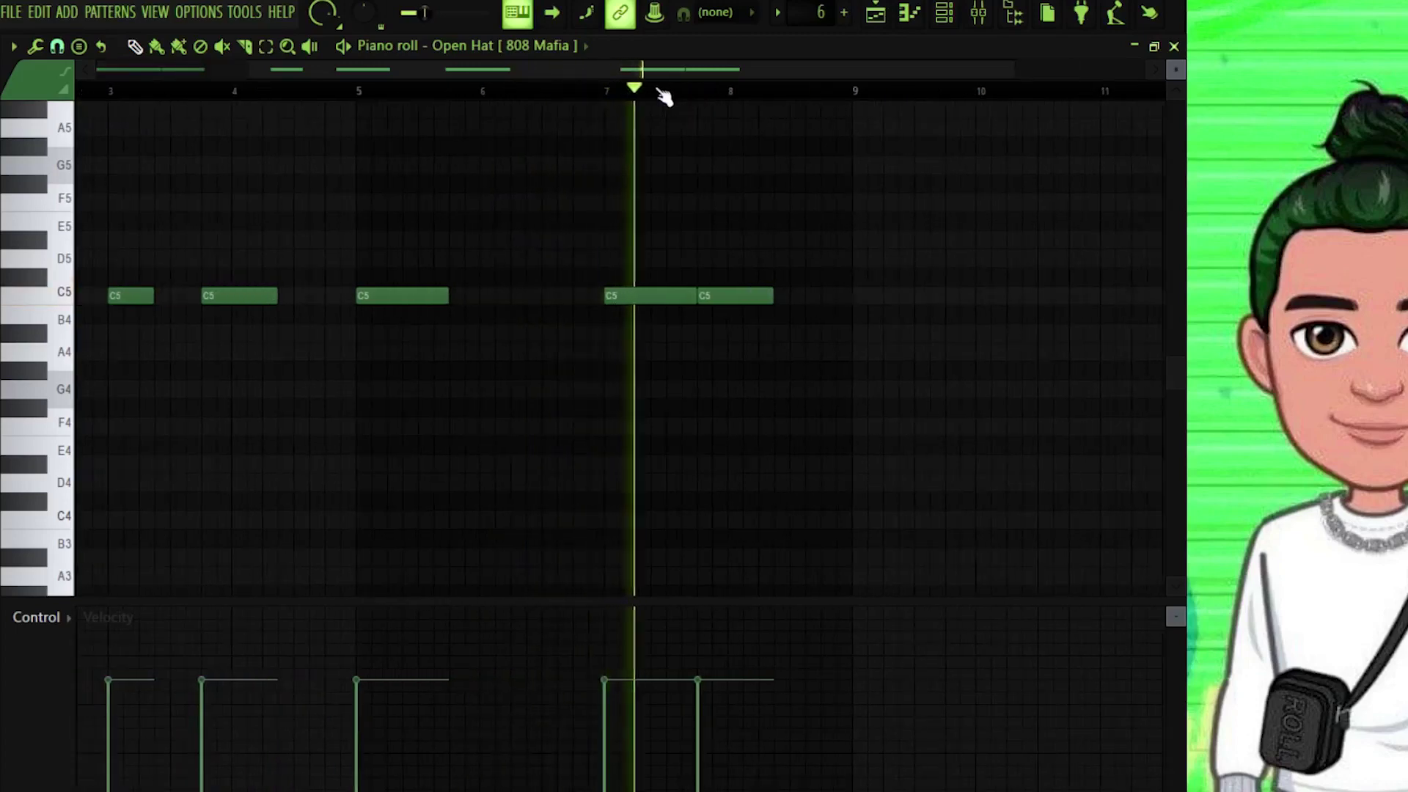
pyautogui.click(1173, 46)
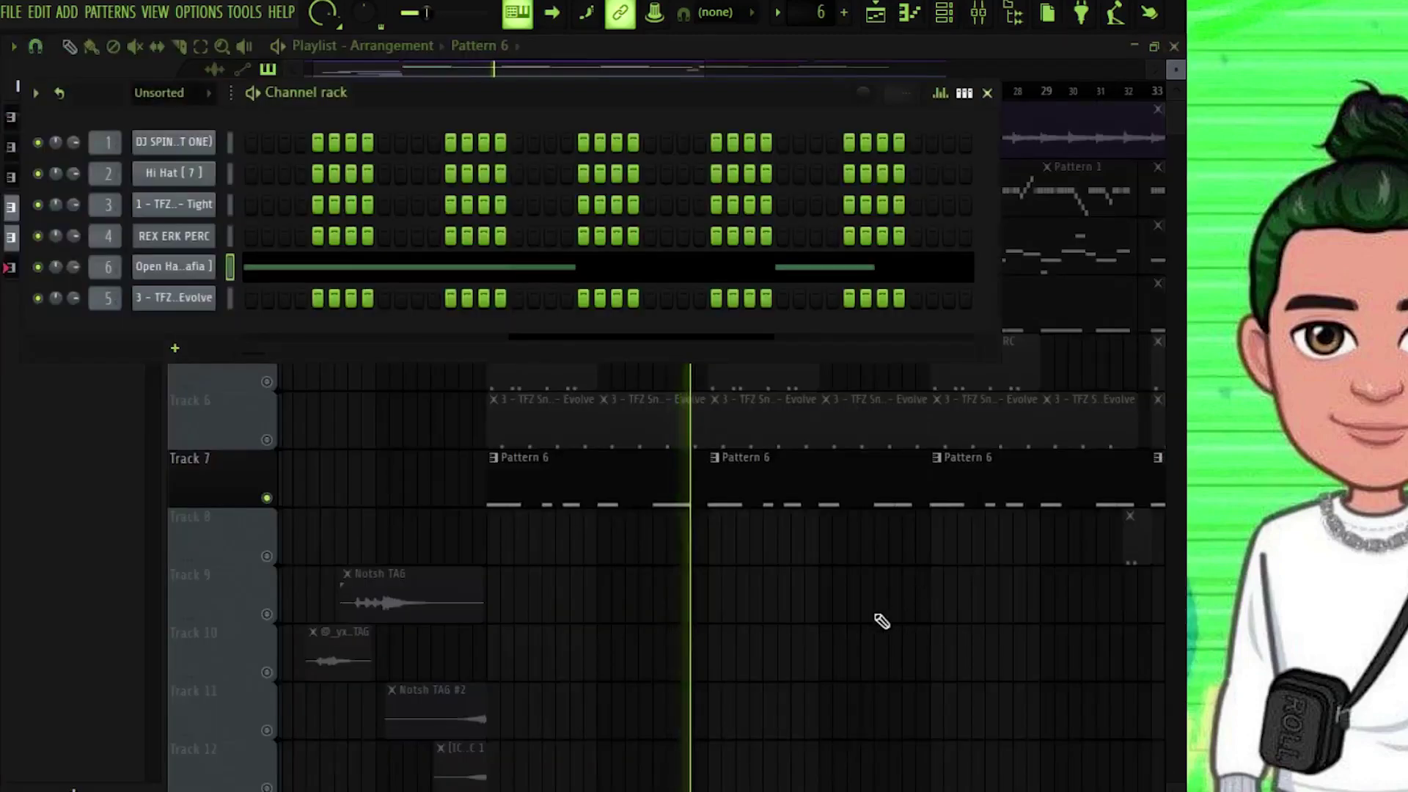
pyautogui.press('F6')
# Step: Turn off the Track 7 solo, then solo Track 1 and view its sample clips along the arrangement
pyautogui.keyDown('ctrl'); pyautogui.click(266, 498); pyautogui.keyUp('ctrl')
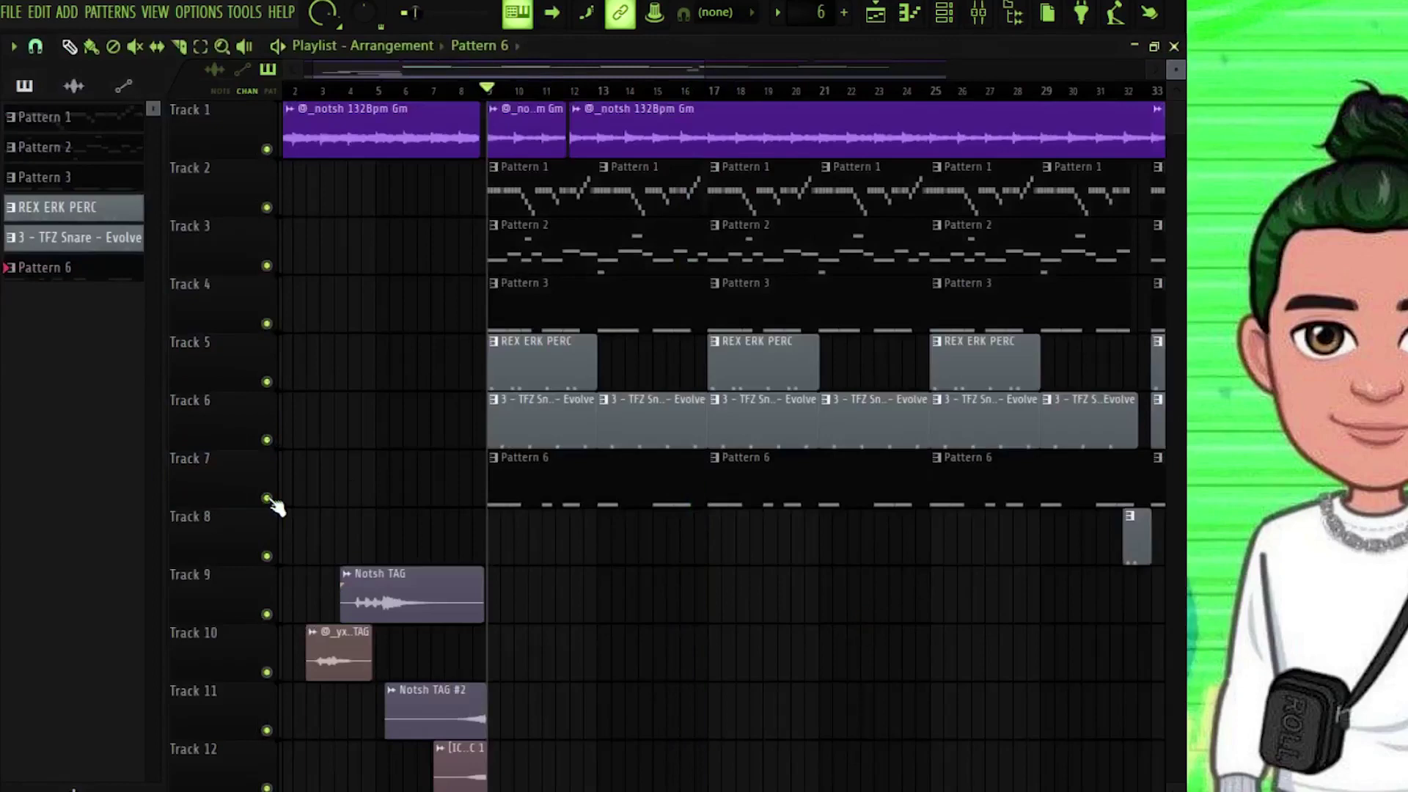
pyautogui.hscroll(3, 908, 89)
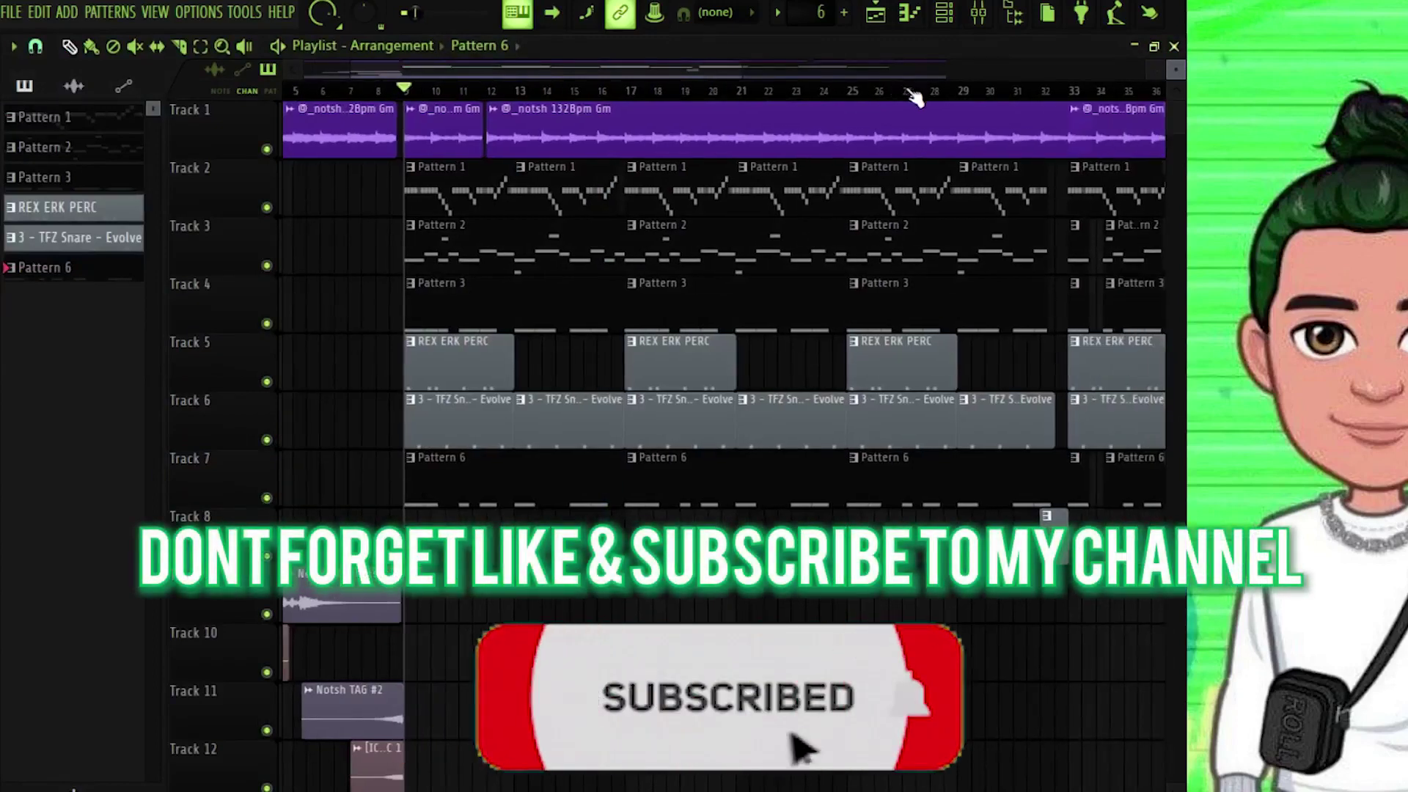
pyautogui.scroll(-2, 902, 103)
pyautogui.keyDown('ctrl'); pyautogui.click(266, 149); pyautogui.keyUp('ctrl')
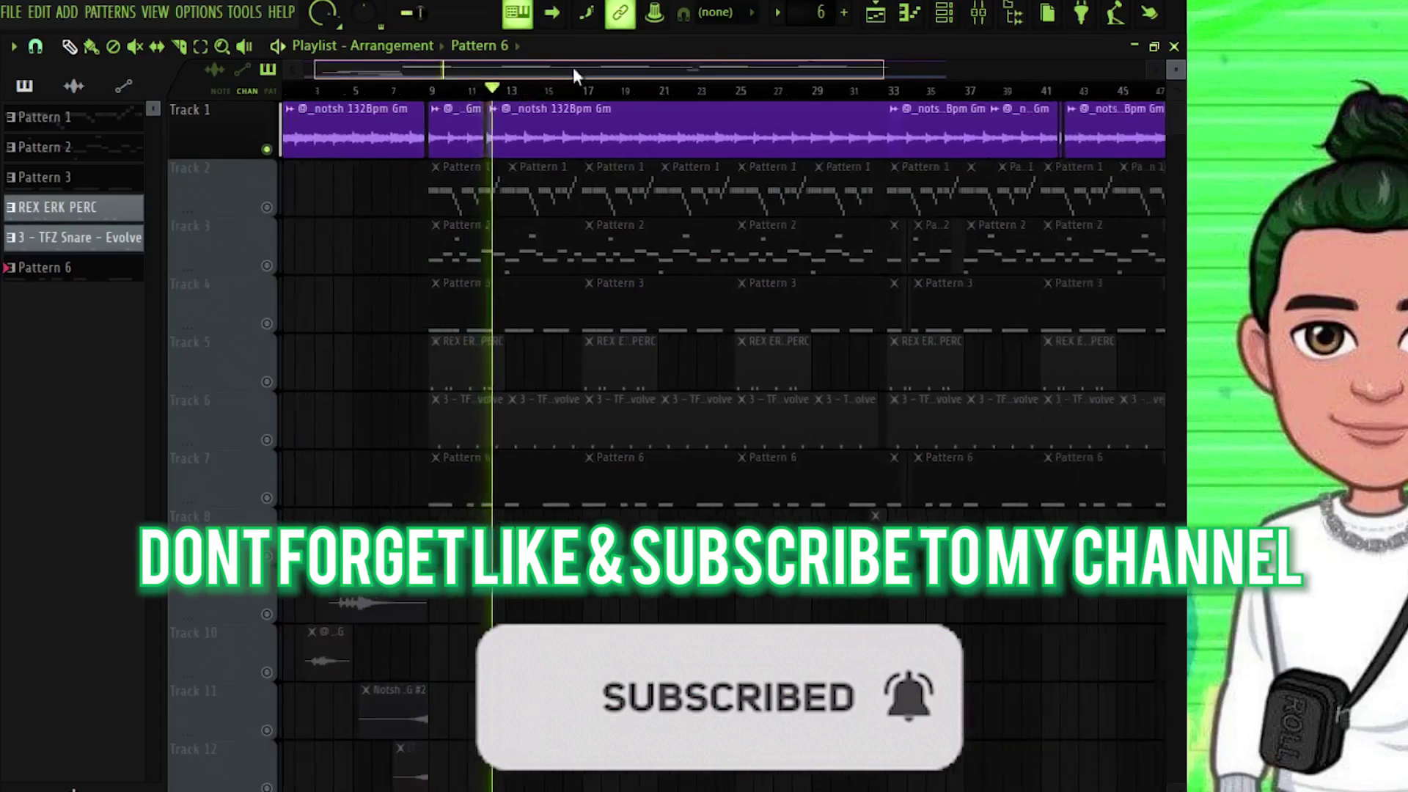
pyautogui.moveTo(573, 67); pyautogui.dragTo(707, 74)
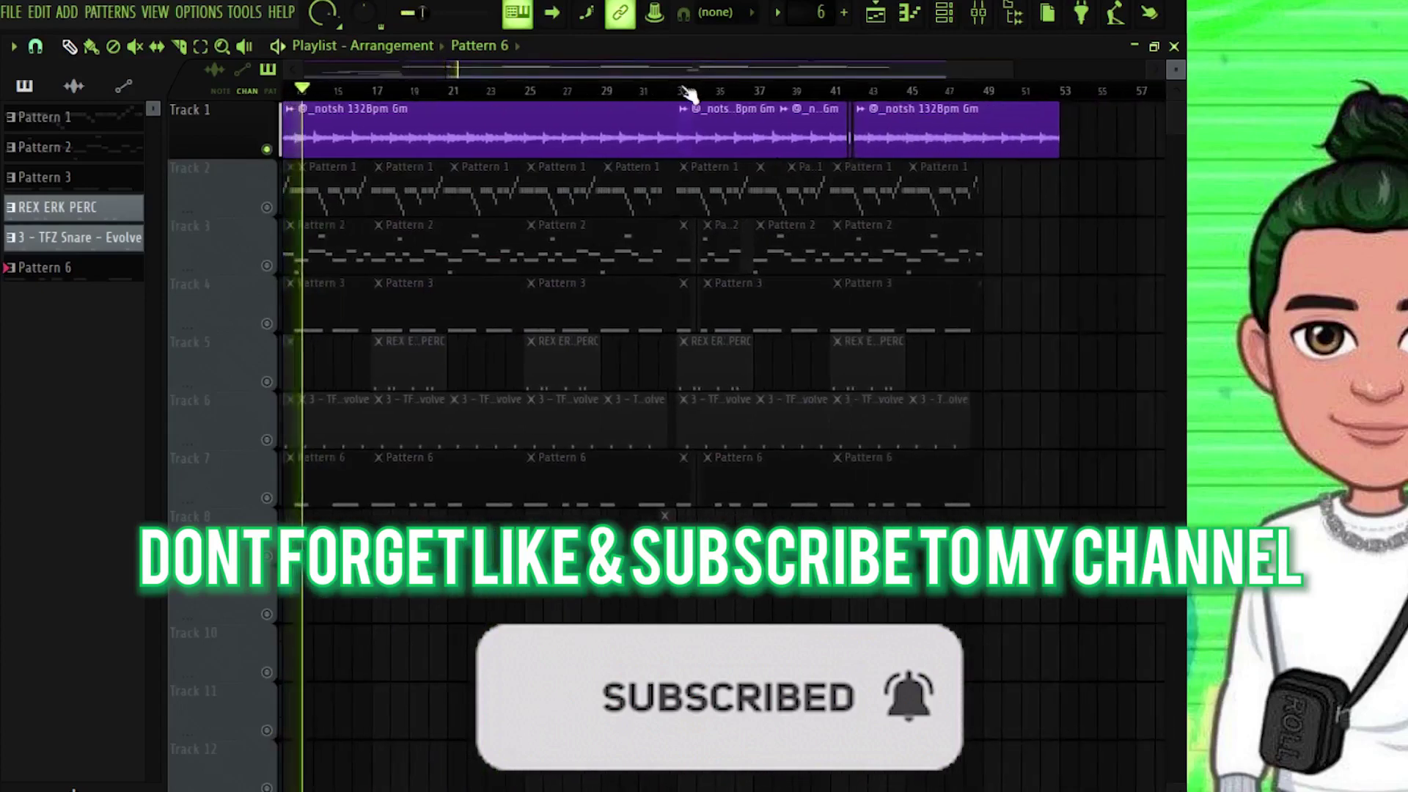
# Step: Unmute Tracks 13 and 14 and examine their Drip and Gross Beat mix level automation around bars 21 to 25
pyautogui.scroll(-2, 689, 94)
pyautogui.scroll(-6, 403, 227)
pyautogui.rightClick(267, 498)
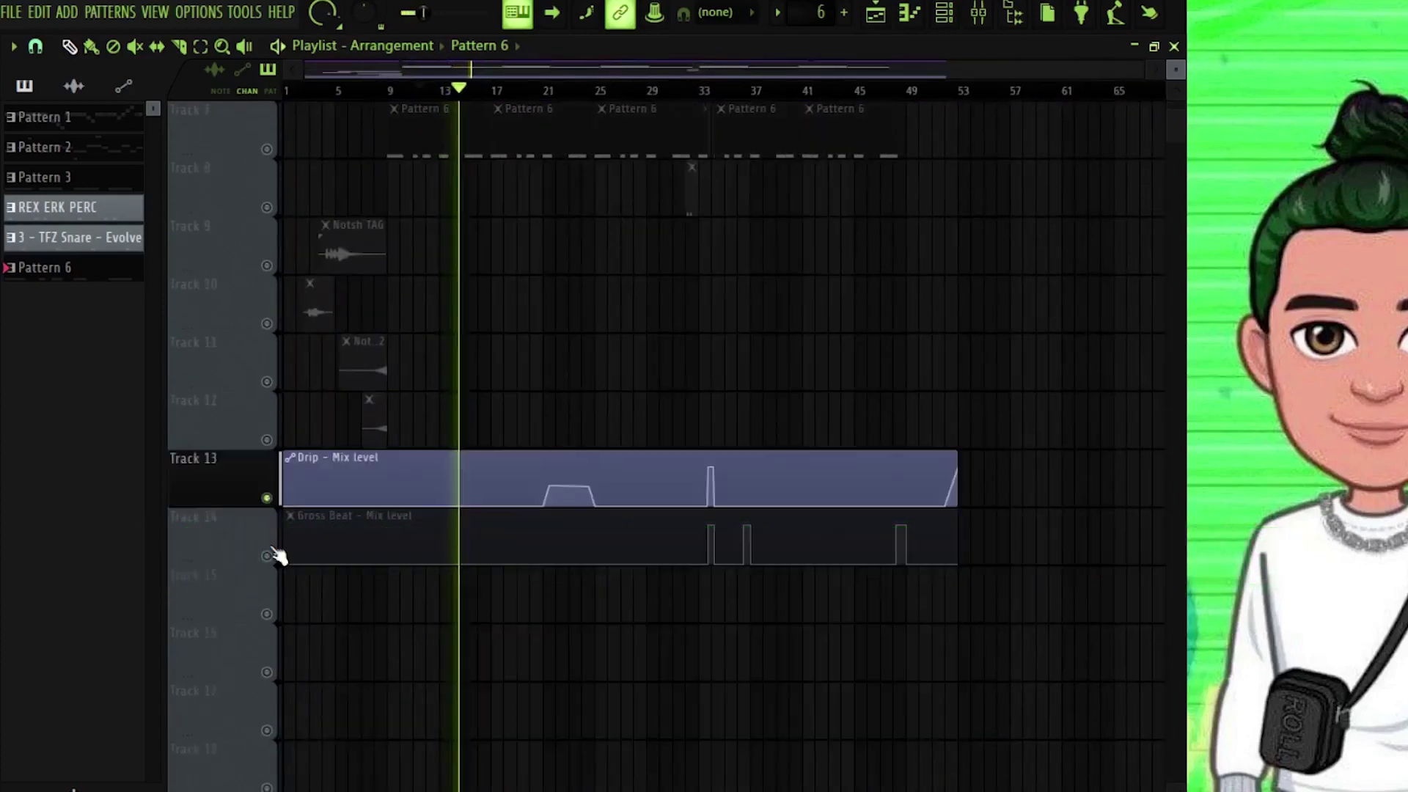
pyautogui.click(266, 556)
pyautogui.scroll(4, 587, 220)
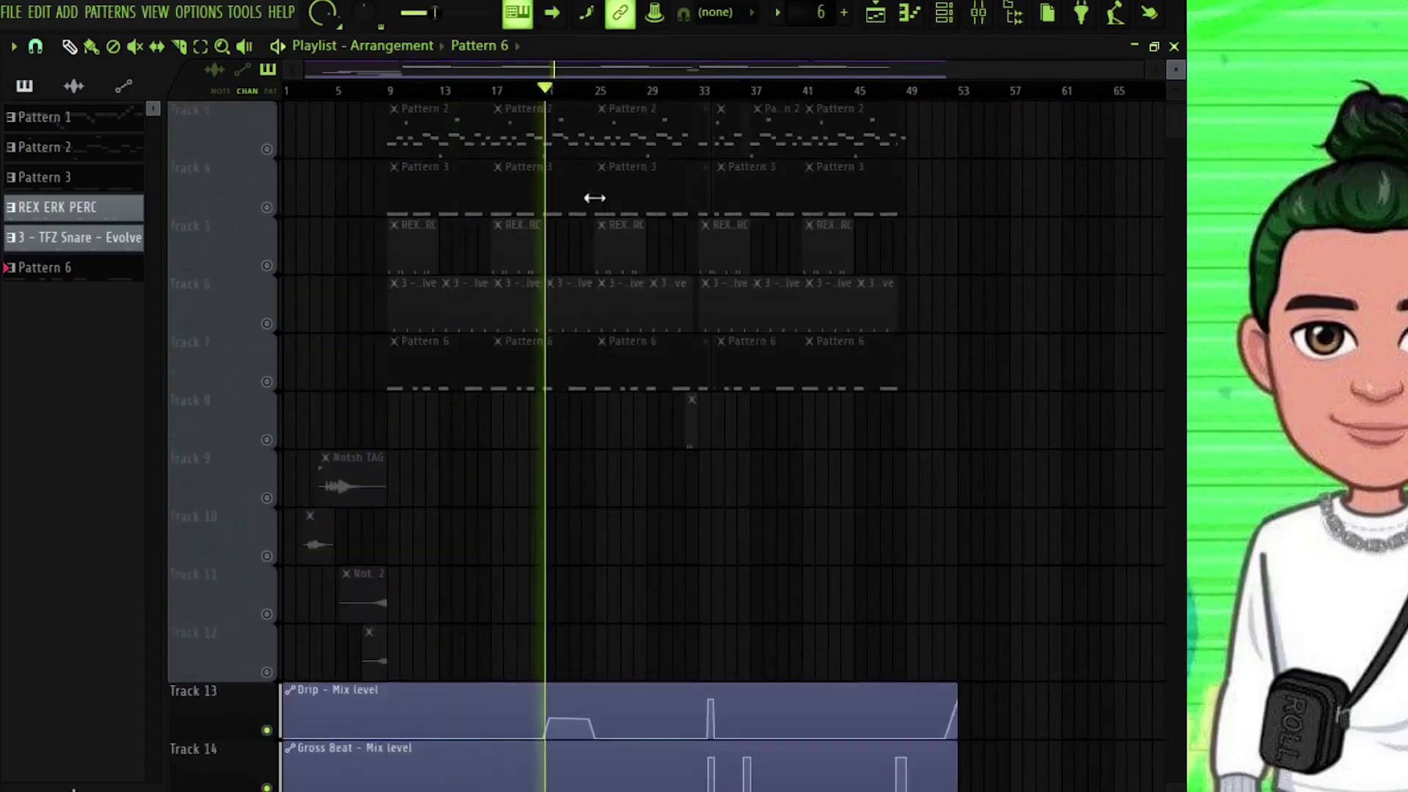
pyautogui.scroll(-3, 572, 418)
pyautogui.scroll(2, 568, 102)
pyautogui.scroll(1, 568, 103)
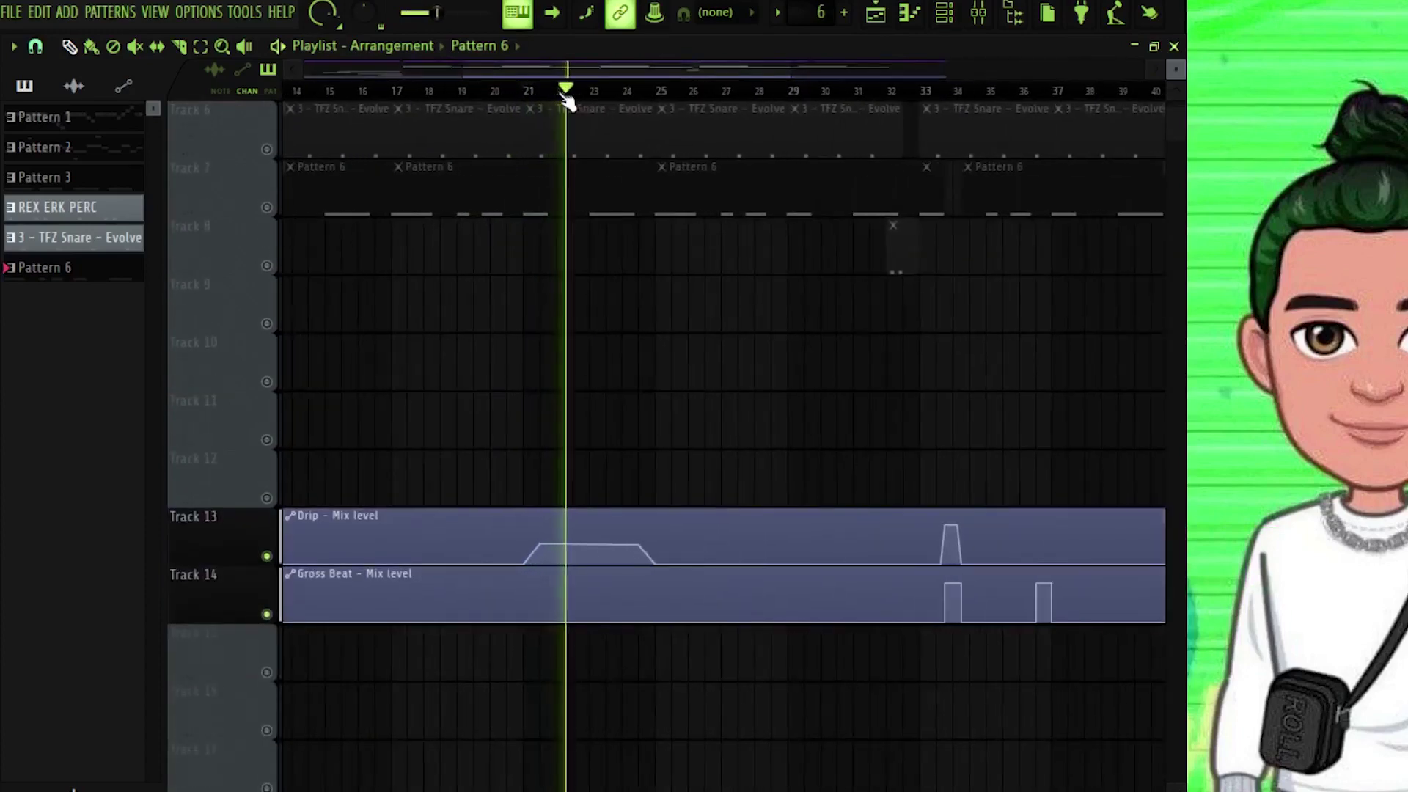
# Step: Inspect the Drip settings on the 132Bpm Gm sample's mixer track and return to the playlist
pyautogui.click(976, 15)
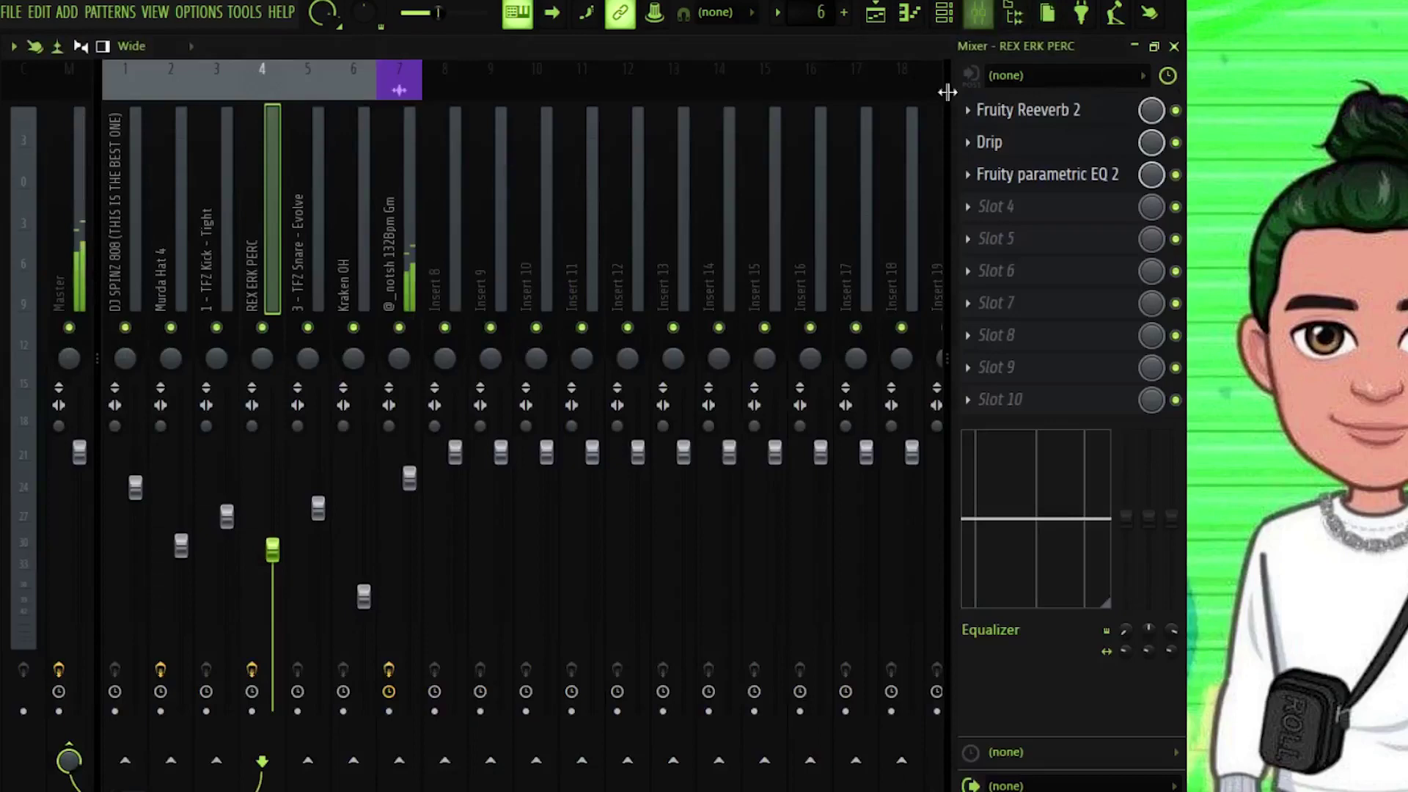
pyautogui.click(397, 188)
pyautogui.click(1061, 121)
pyautogui.click(1061, 121)
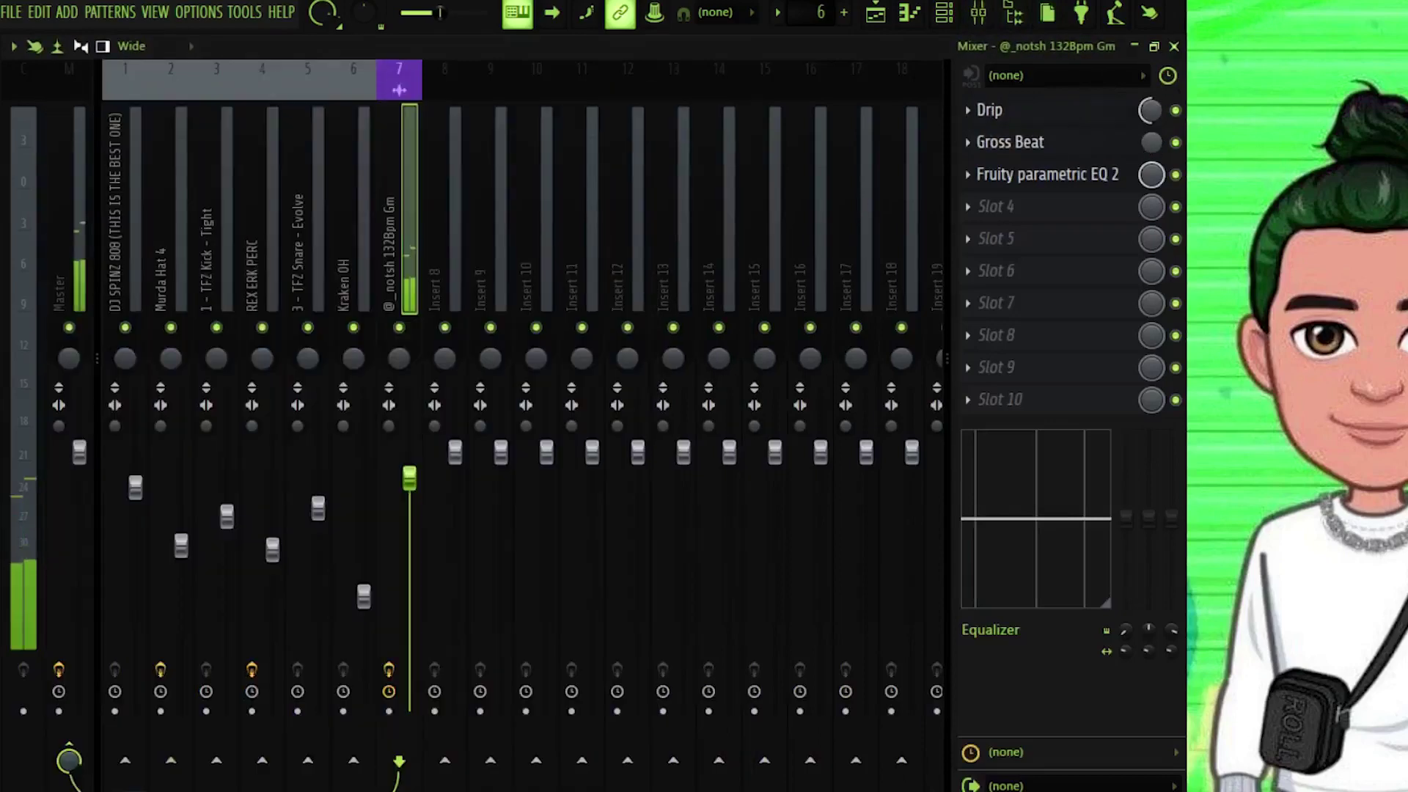
pyautogui.click(1174, 47)
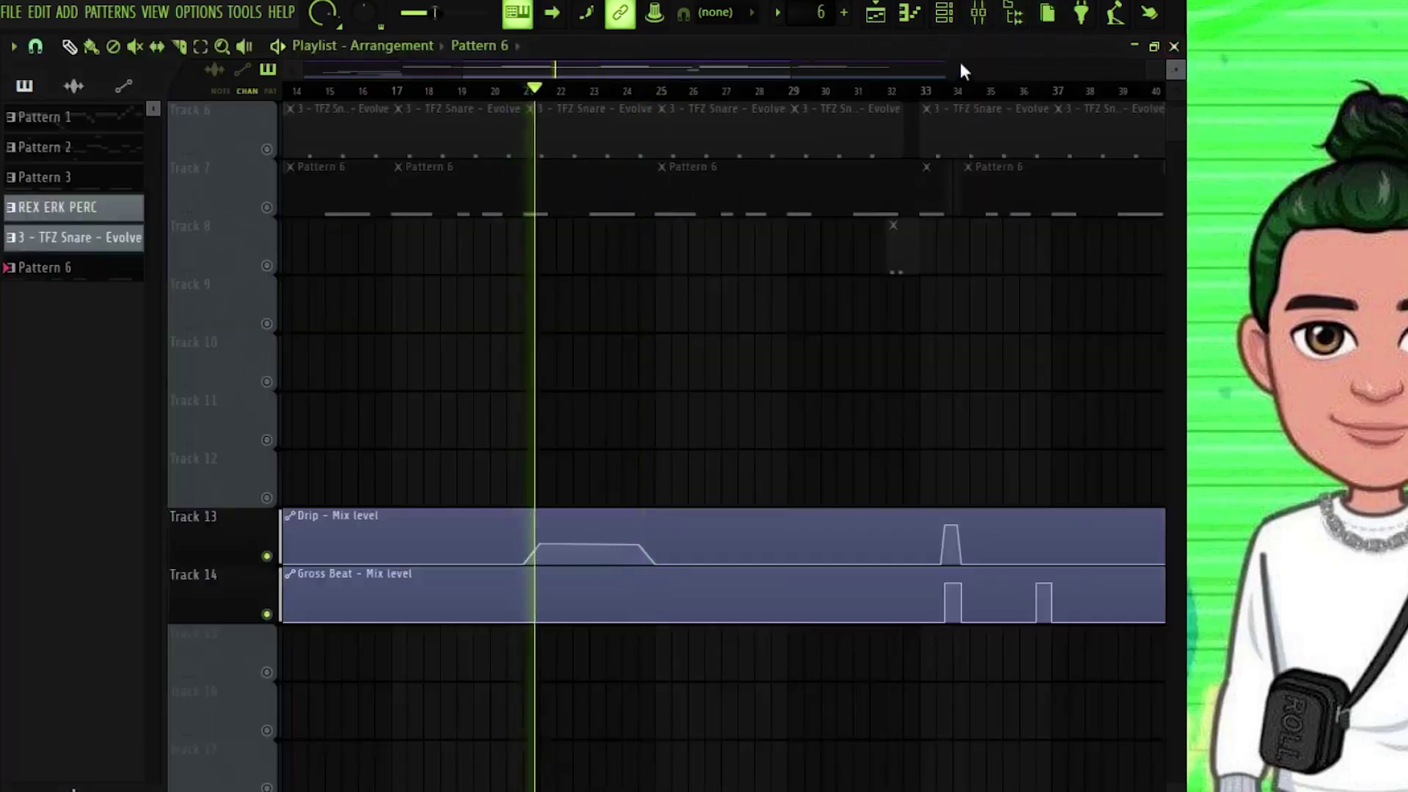
pyautogui.click(976, 22)
pyautogui.click(1023, 108)
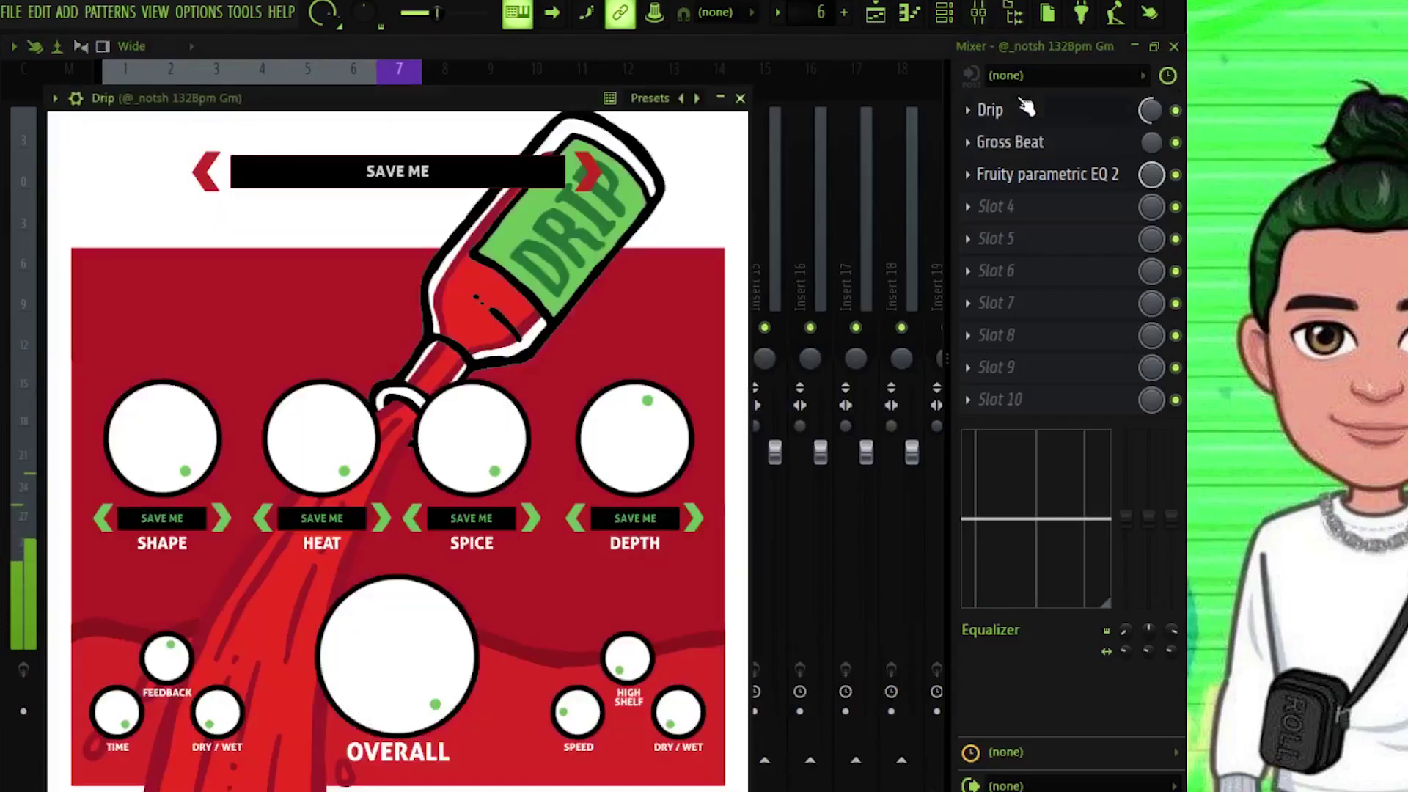
pyautogui.click(1027, 108)
pyautogui.click(1174, 47)
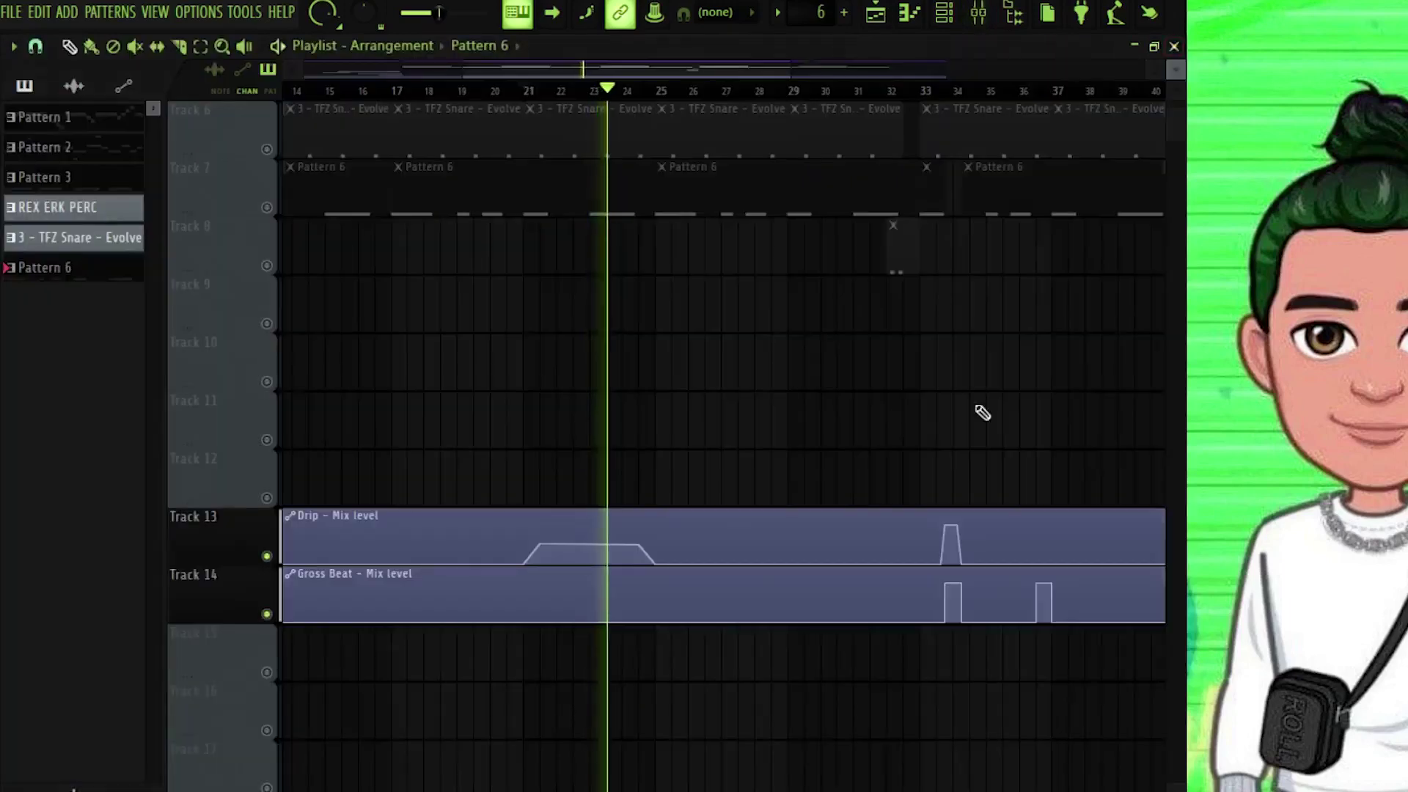
# Step: Play the sample from about bar 32 and again from bar 33 to hear the Drip and Gross Beat automation
pyautogui.scroll(5, 825, 318)
pyautogui.click(904, 91)
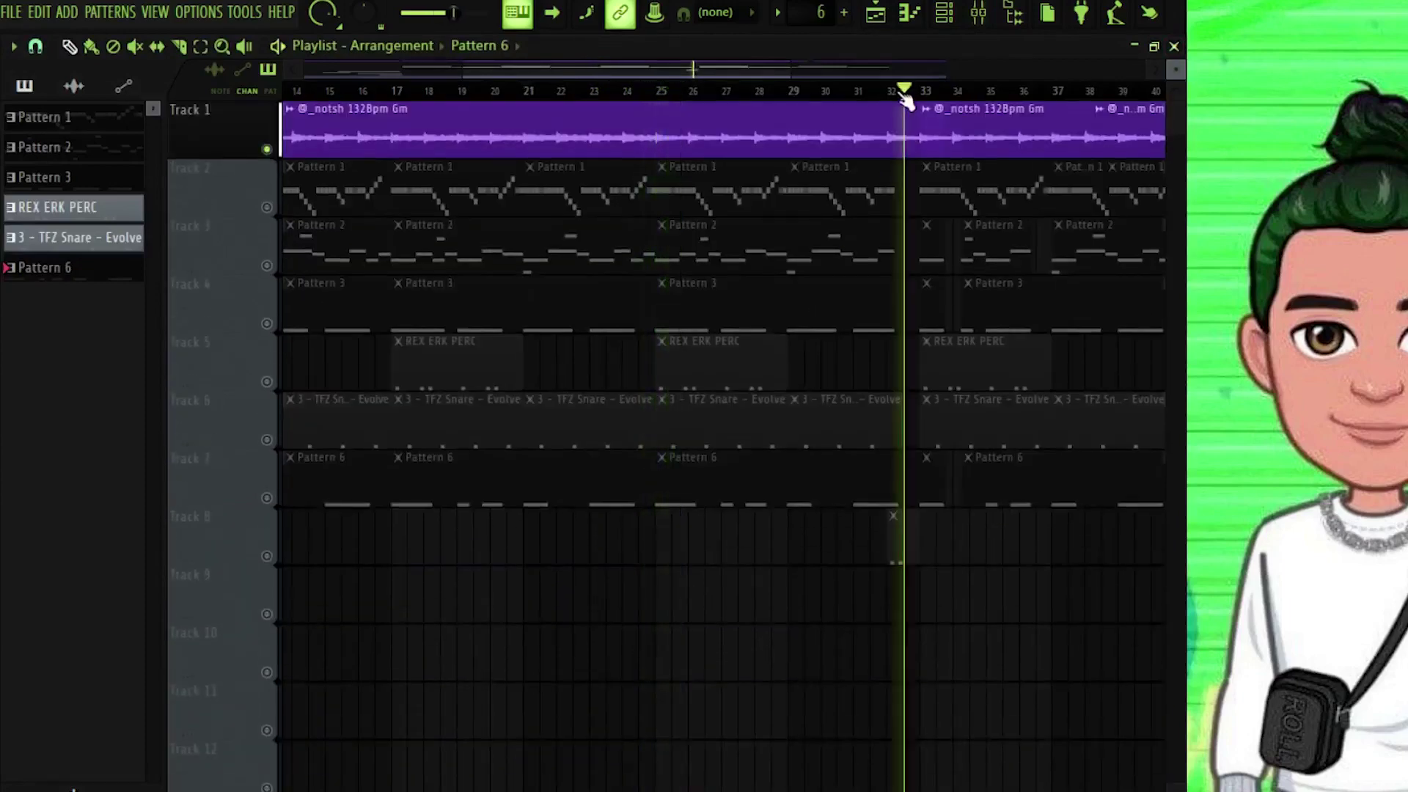
pyautogui.scroll(-4, 945, 308)
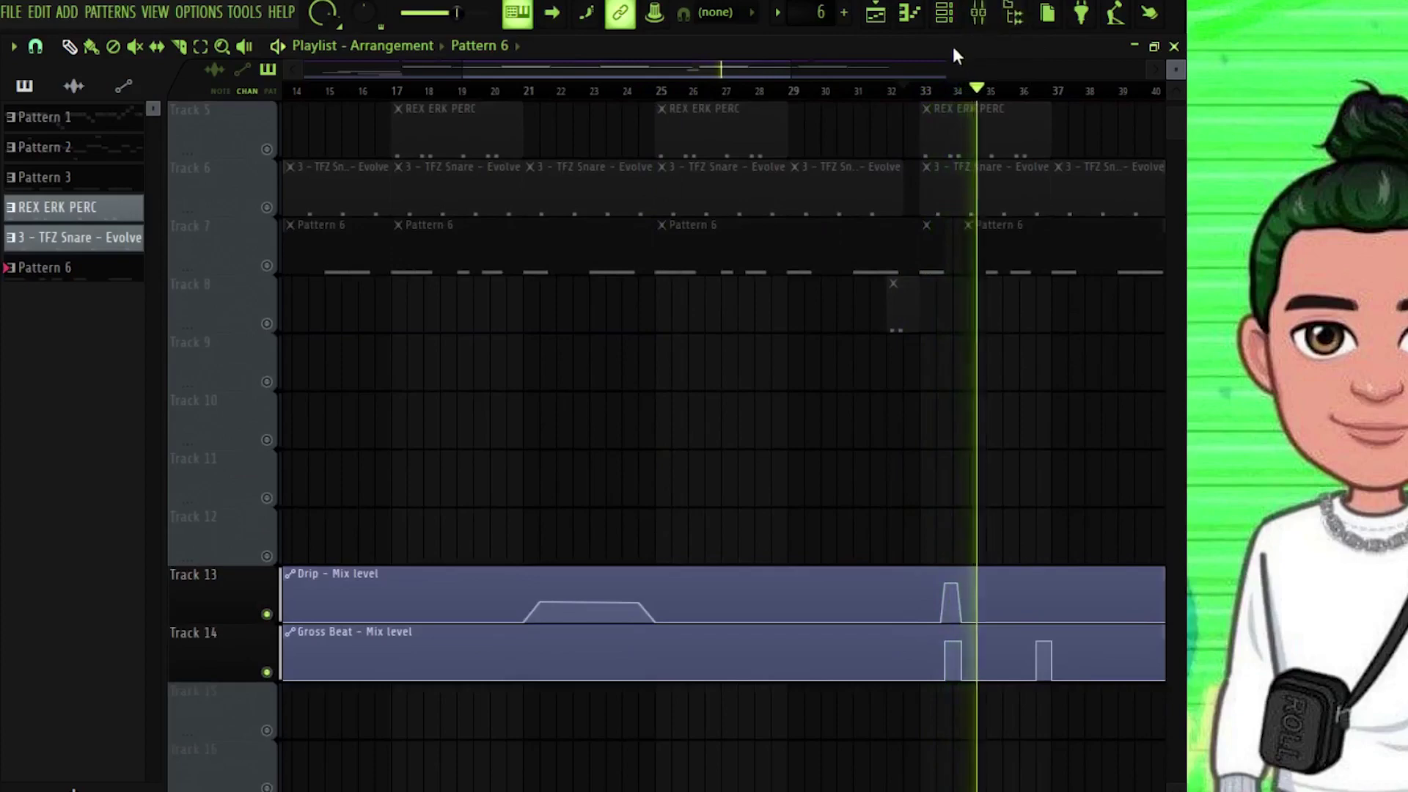
pyautogui.click(923, 92)
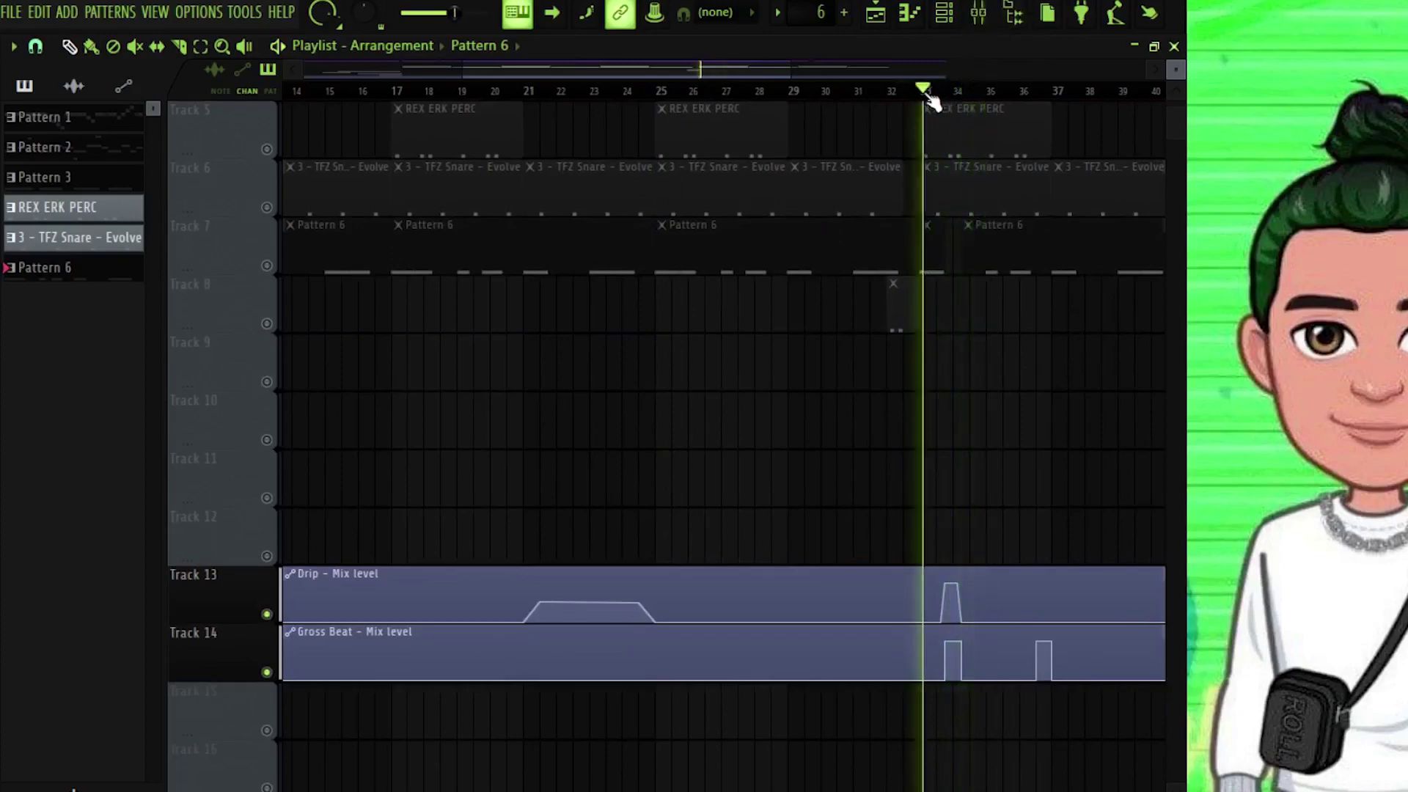
# Step: Inspect the Gross Beat and Drip settings on the sample's mixer track, then close the plugin and mixer windows
pyautogui.click(981, 15)
pyautogui.click(1039, 142)
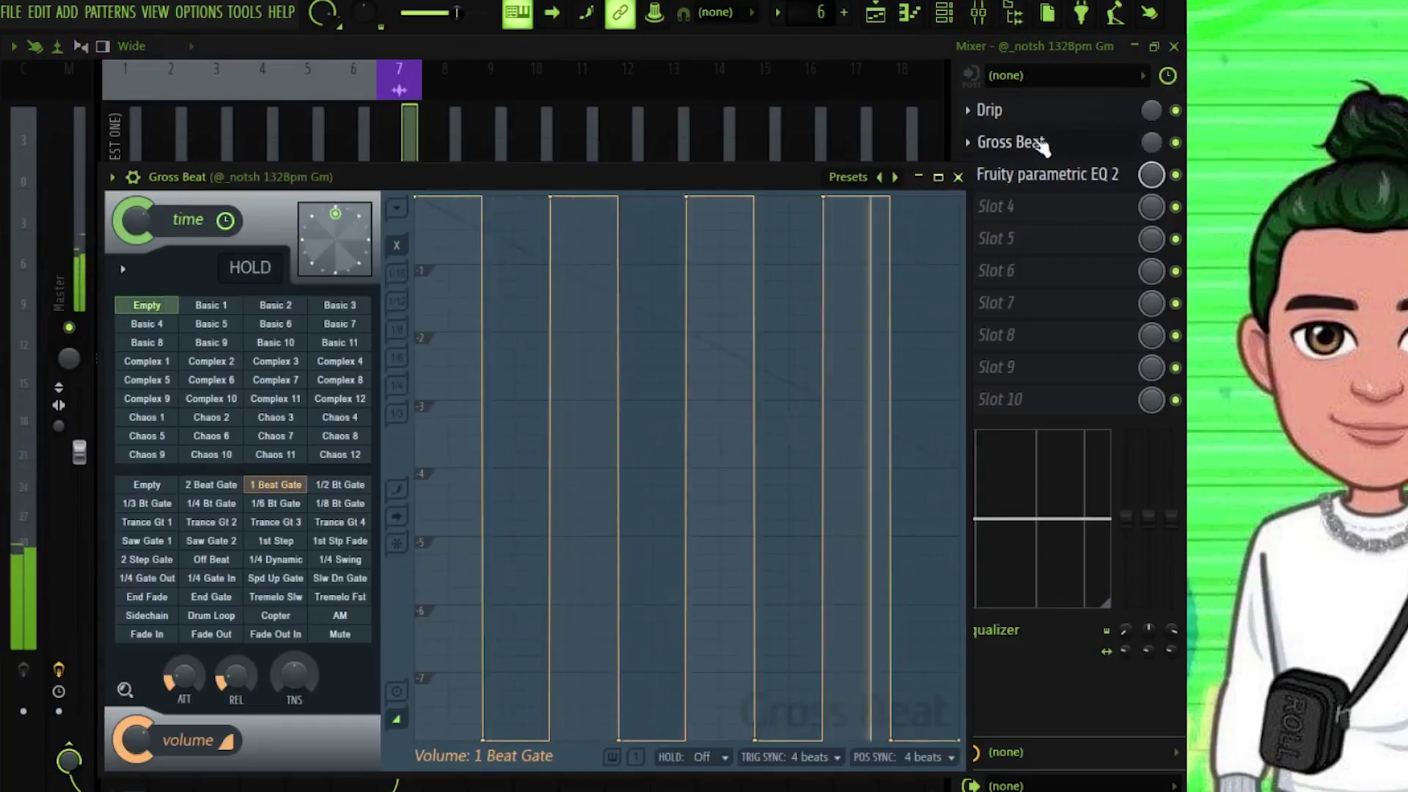
pyautogui.click(1042, 111)
pyautogui.click(1047, 116)
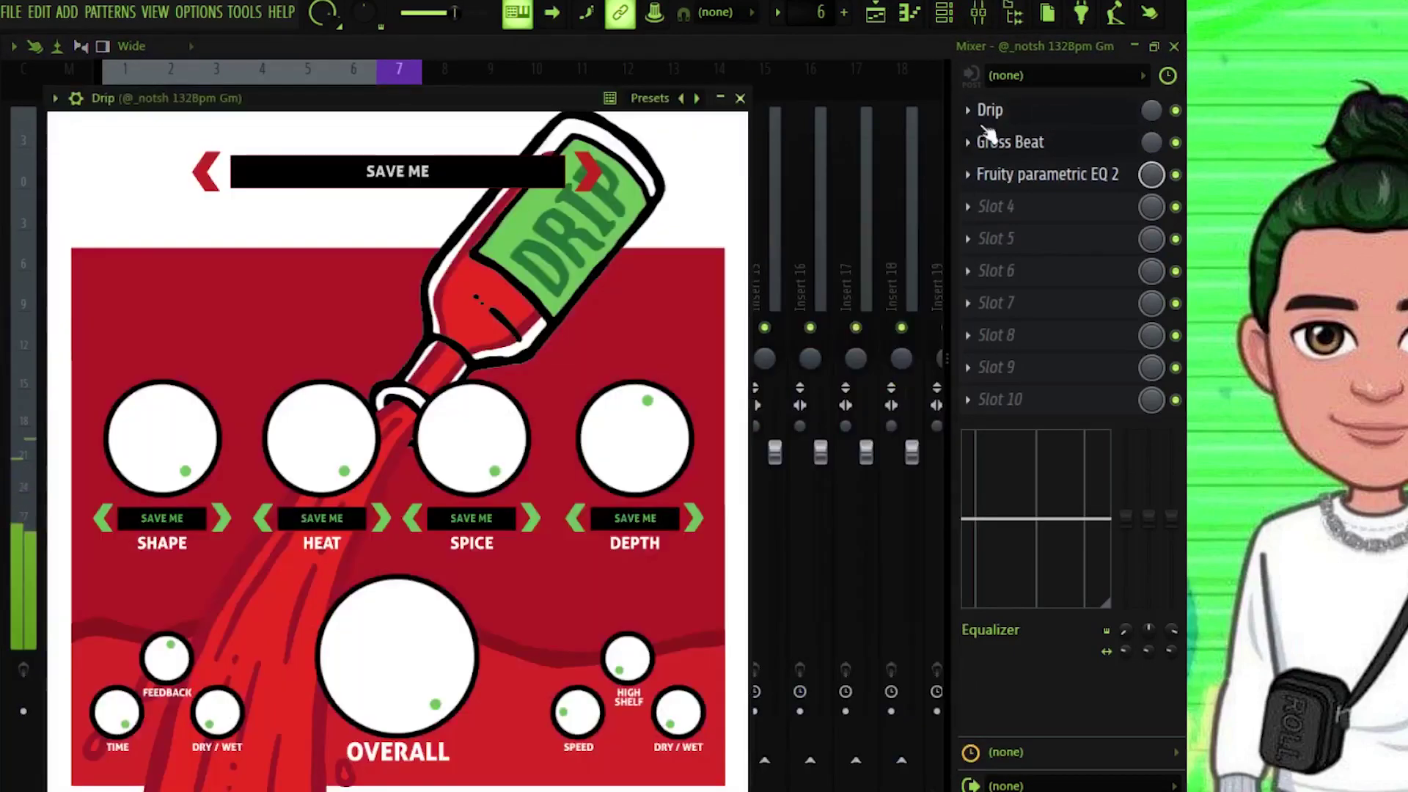
pyautogui.moveTo(497, 90); pyautogui.dragTo(645, 51)
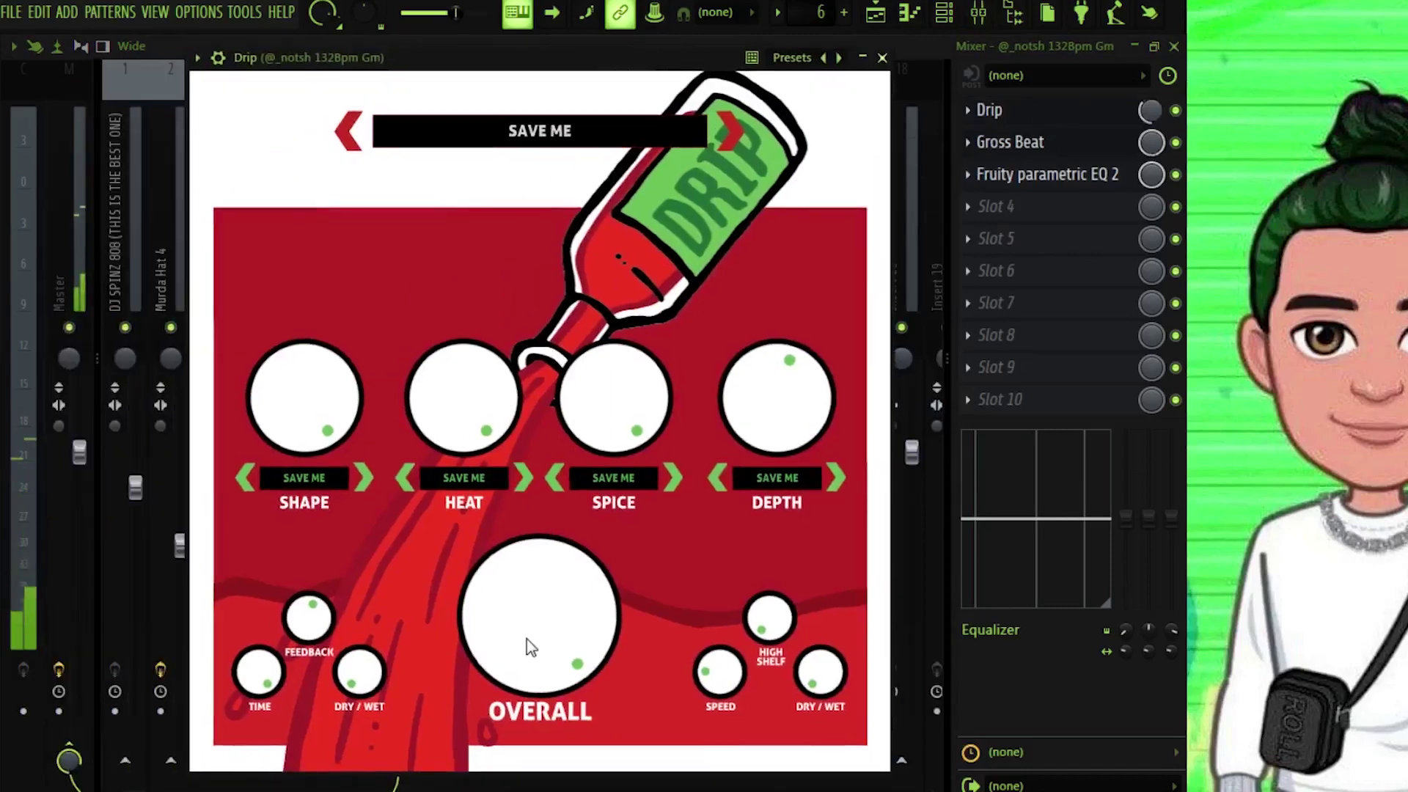
pyautogui.click(882, 58)
pyautogui.click(1174, 46)
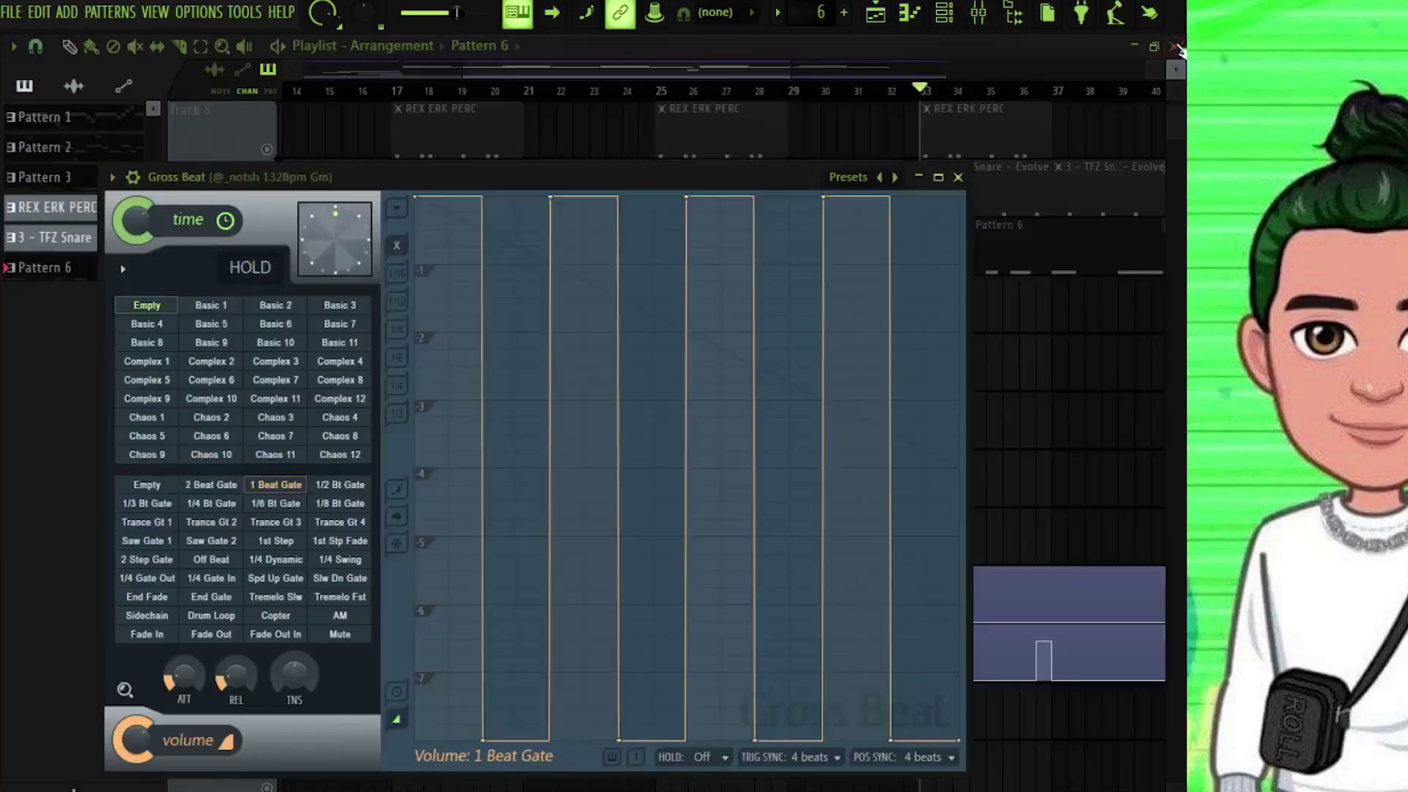
pyautogui.click(957, 176)
# Step: Check the sample's Fruity parametric EQ 2 and Gross Beat settings, then play the automation from about bar 47
pyautogui.moveTo(535, 76); pyautogui.dragTo(679, 78)
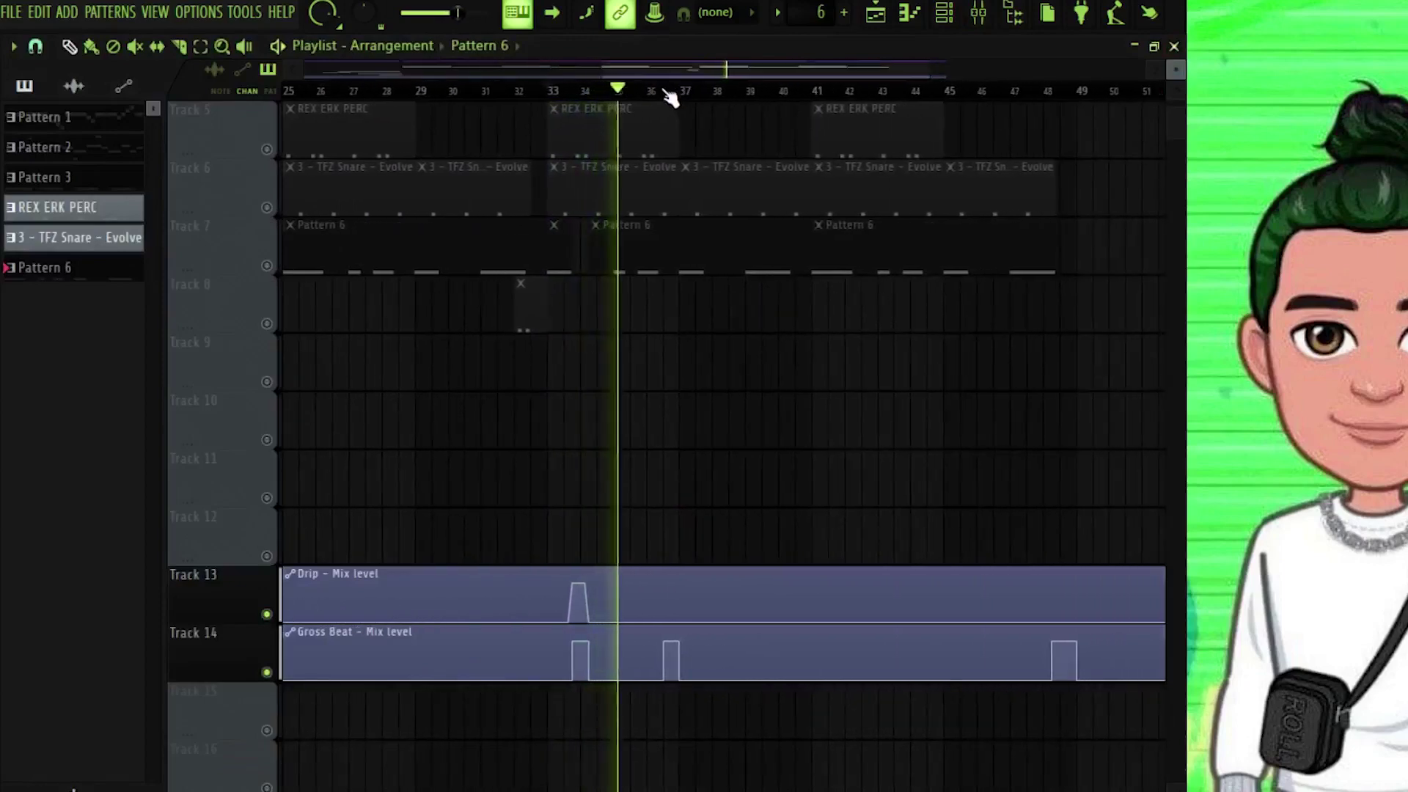
pyautogui.click(977, 28)
pyautogui.click(1025, 176)
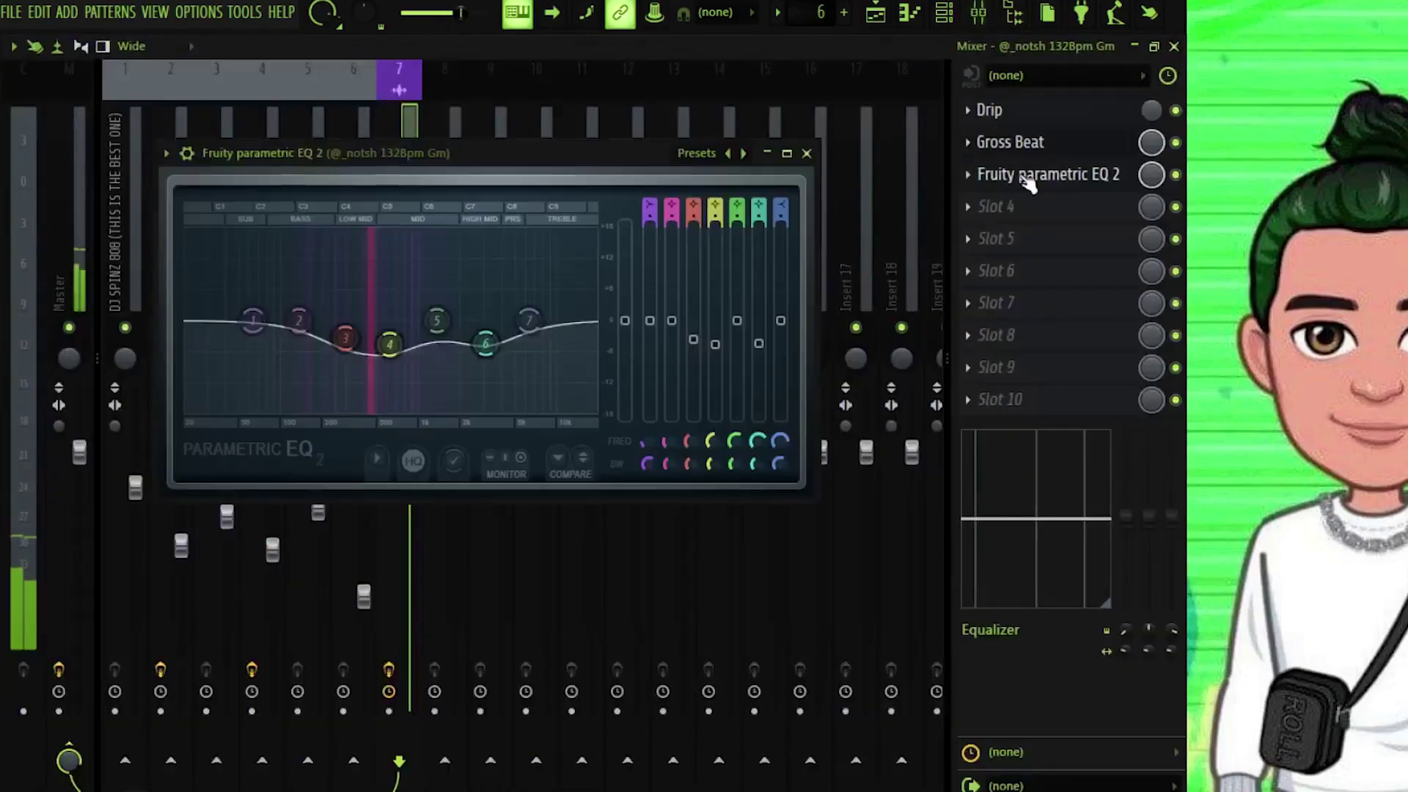
pyautogui.click(1026, 176)
pyautogui.click(1026, 153)
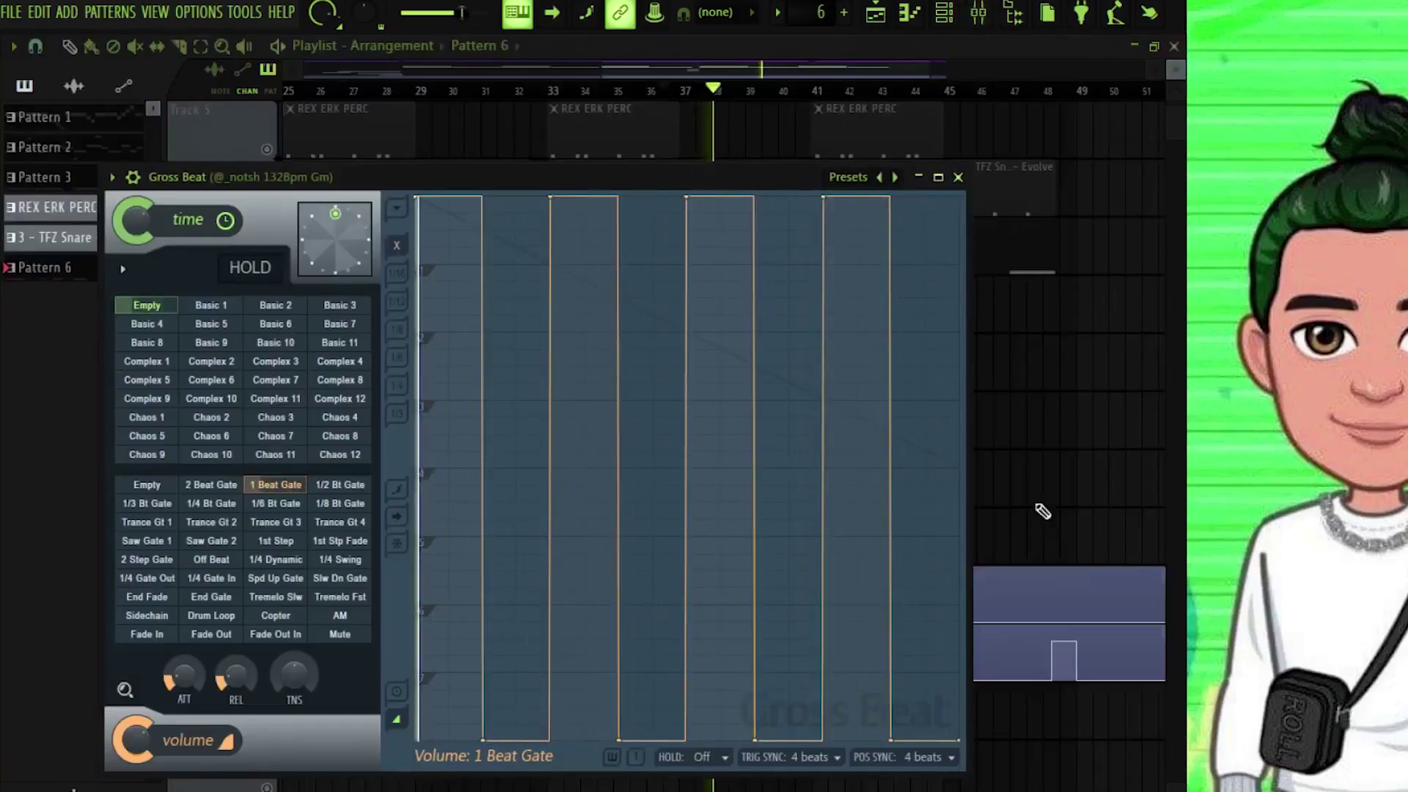
pyautogui.click(999, 264)
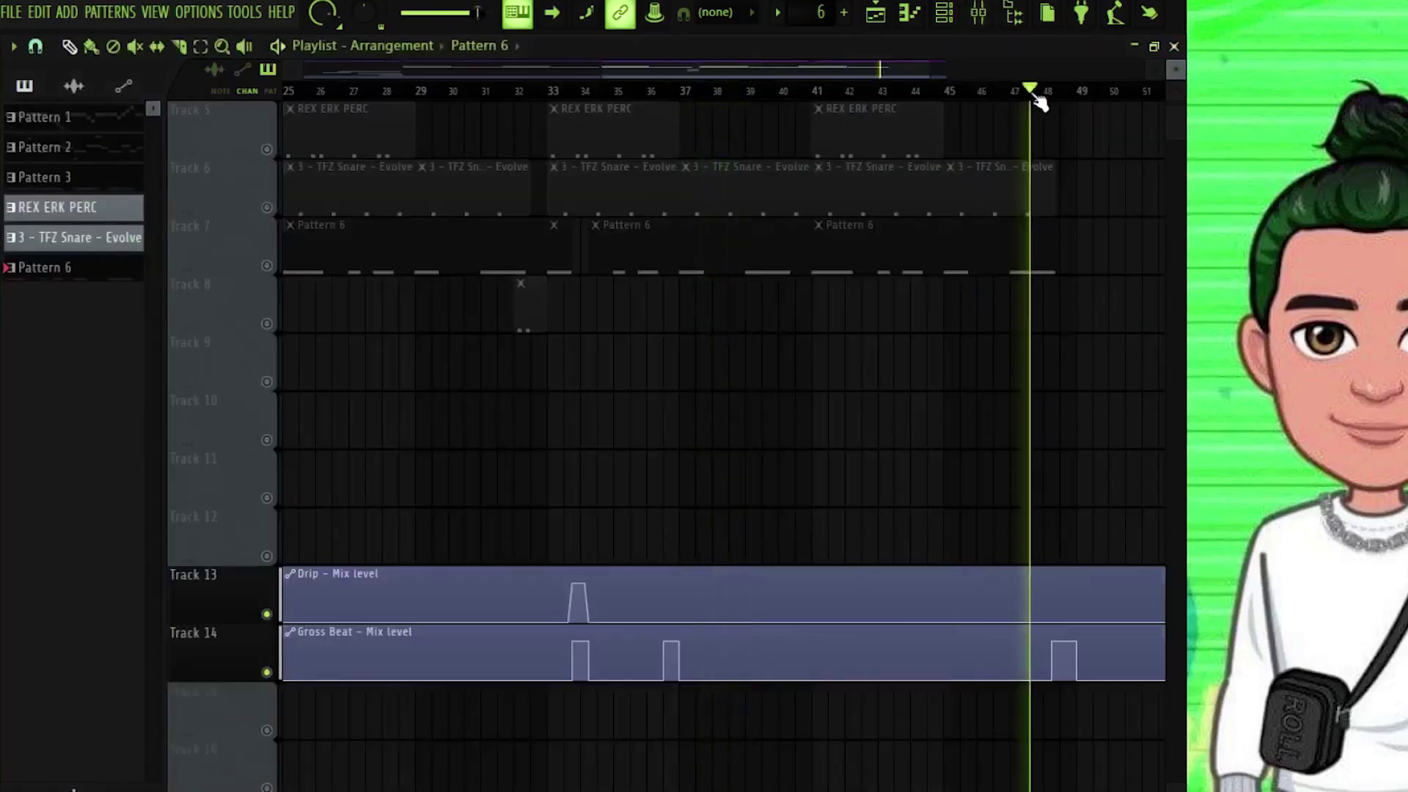
# Step: Play the soloed 132Bpm Gm sample around the short cut near bar 42 to hear the gap
pyautogui.scroll(4, 1014, 217)
pyautogui.scroll(-4, 1100, 261)
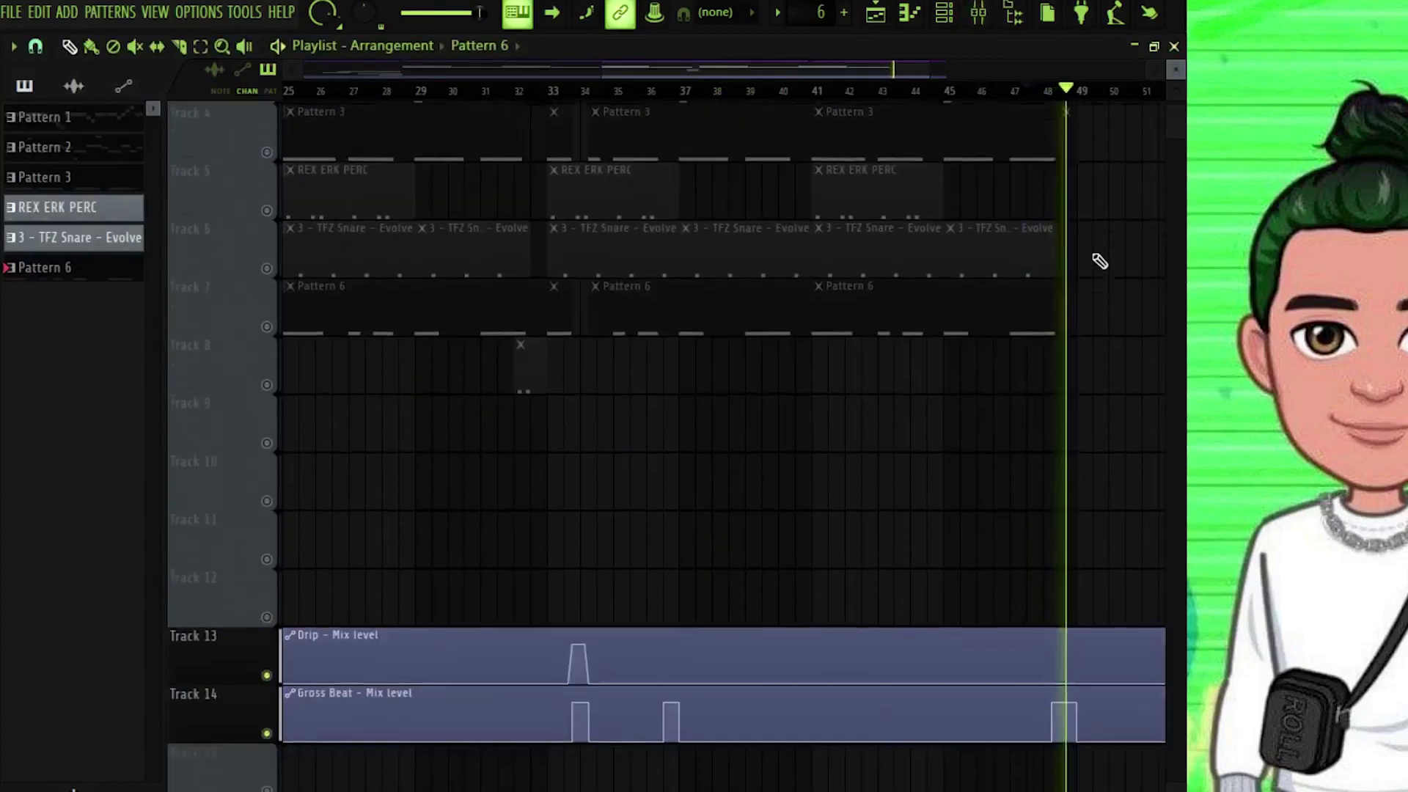
pyautogui.scroll(4, 1092, 260)
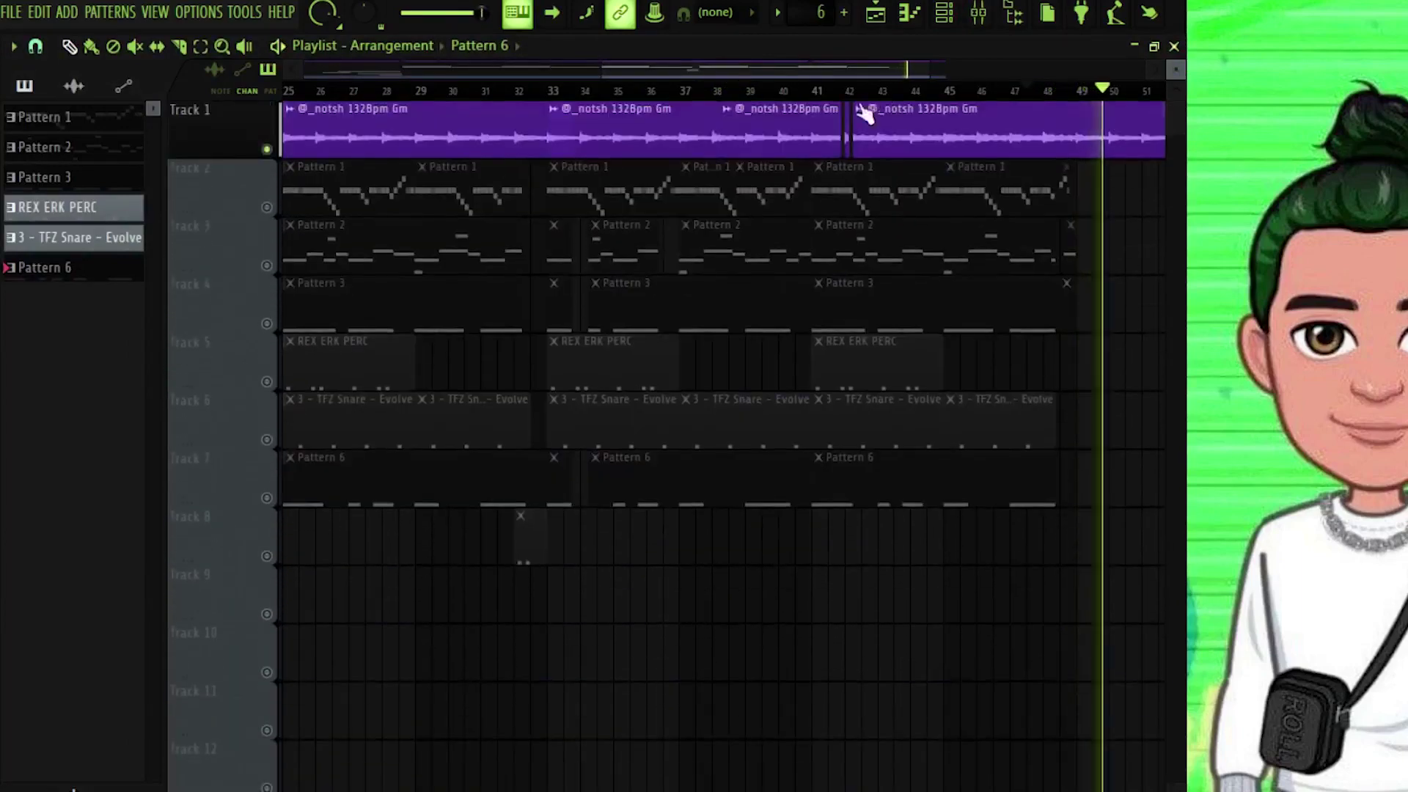
pyautogui.click(842, 91)
pyautogui.scroll(3, 841, 92)
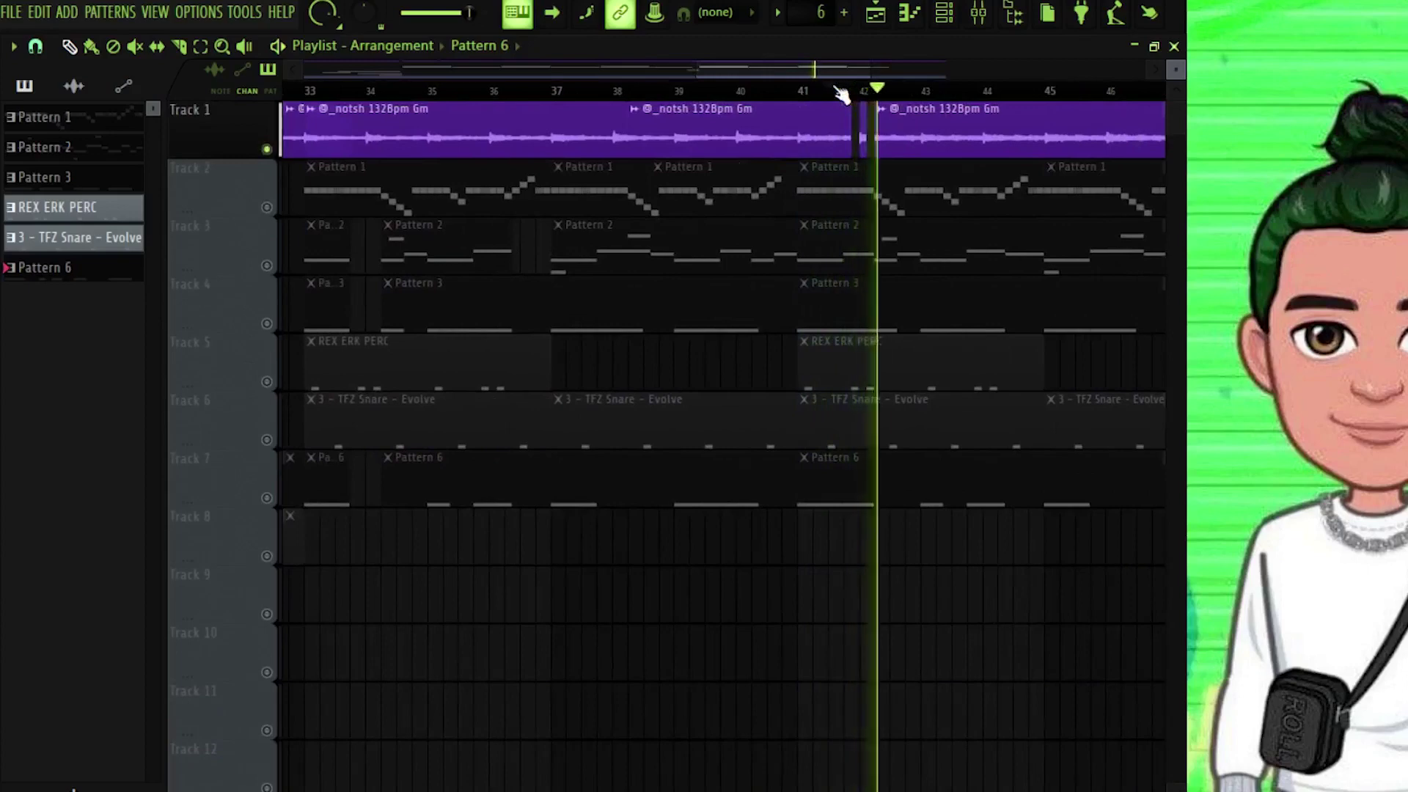
pyautogui.scroll(-1, 842, 93)
pyautogui.press('space')
# Step: Unmute the REX ERK PERC track and play it together with the melody sample around bar 42
pyautogui.click(267, 382)
pyautogui.press('space')
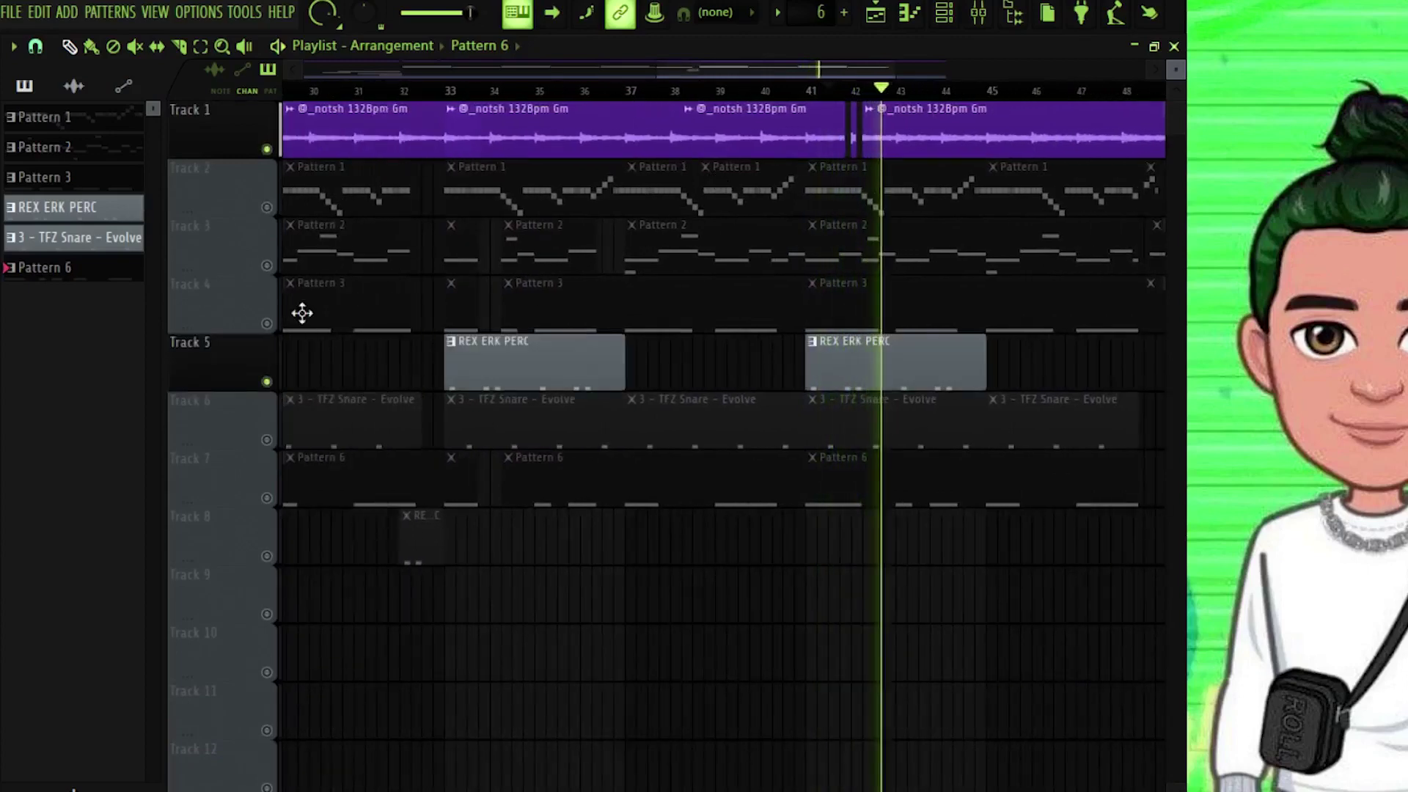
pyautogui.press('space')
# Step: Unmute all playlist tracks and play the full beat from about bar 41
pyautogui.rightClick(266, 382)
pyautogui.rightClick(266, 382)
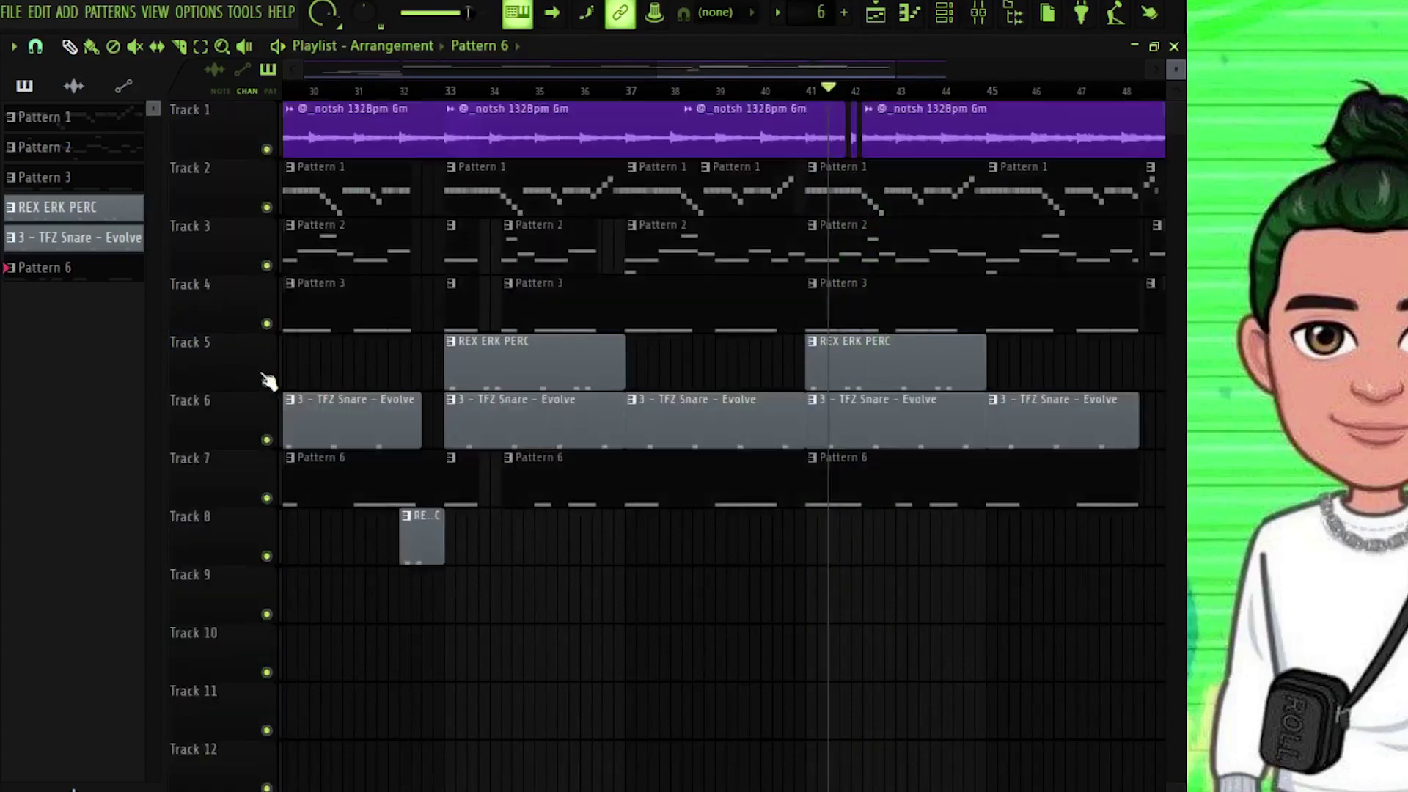
pyautogui.press('space')
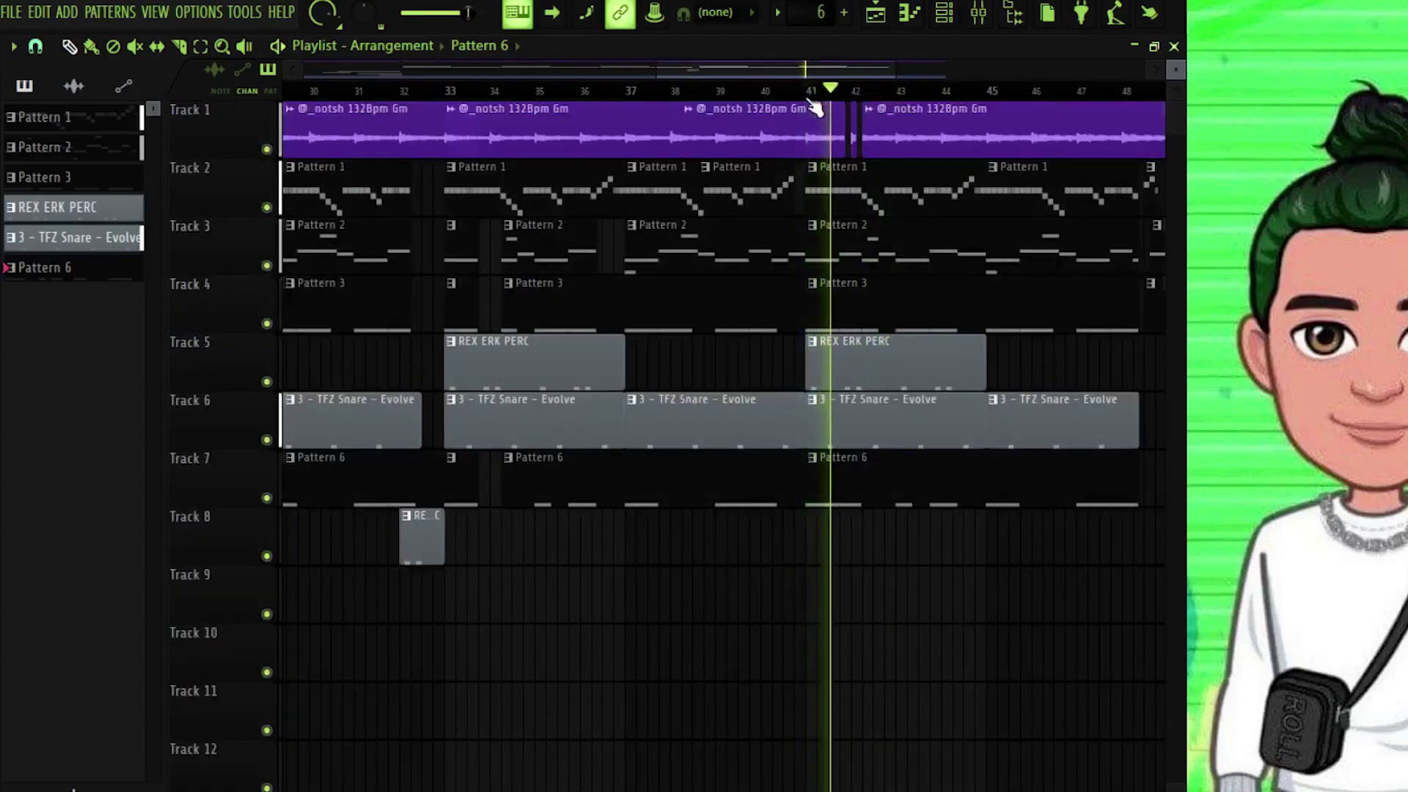
pyautogui.scroll(-3, 815, 109)
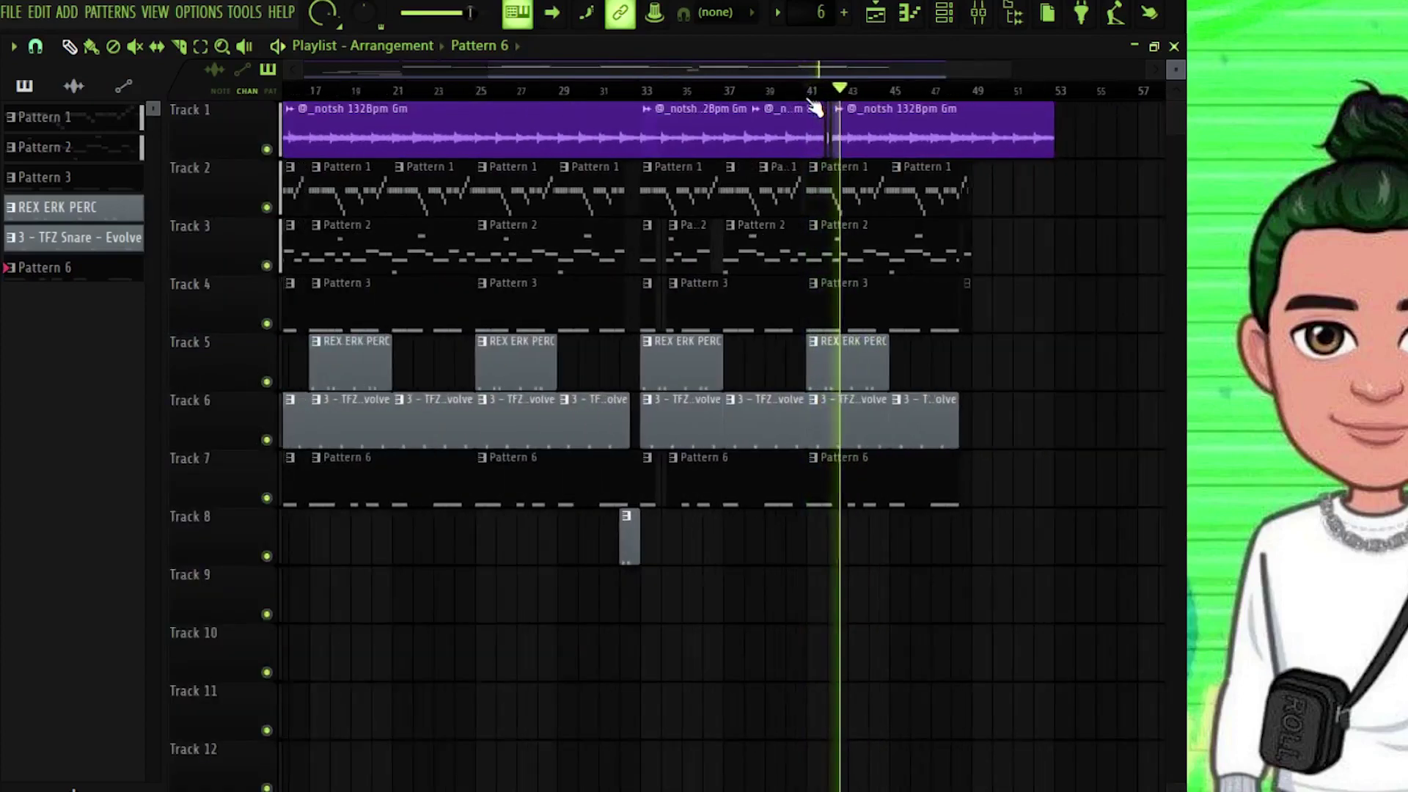
pyautogui.press('space')
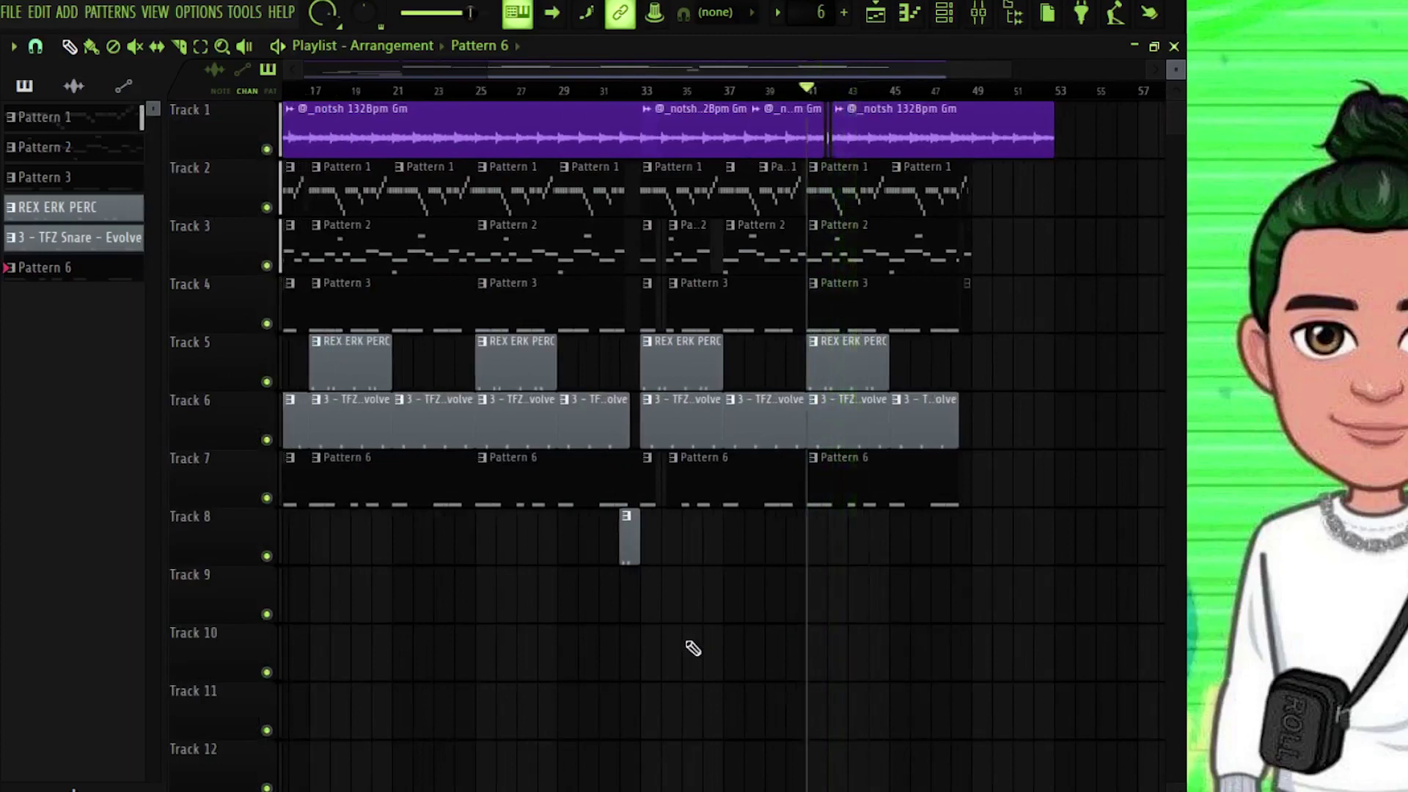
# Step: Delete the sample and pattern clips on Tracks 1 to 7 between about bars 33 and 41, and start playback from bar 1
pyautogui.moveTo(502, 91); pyautogui.dragTo(0, 118)
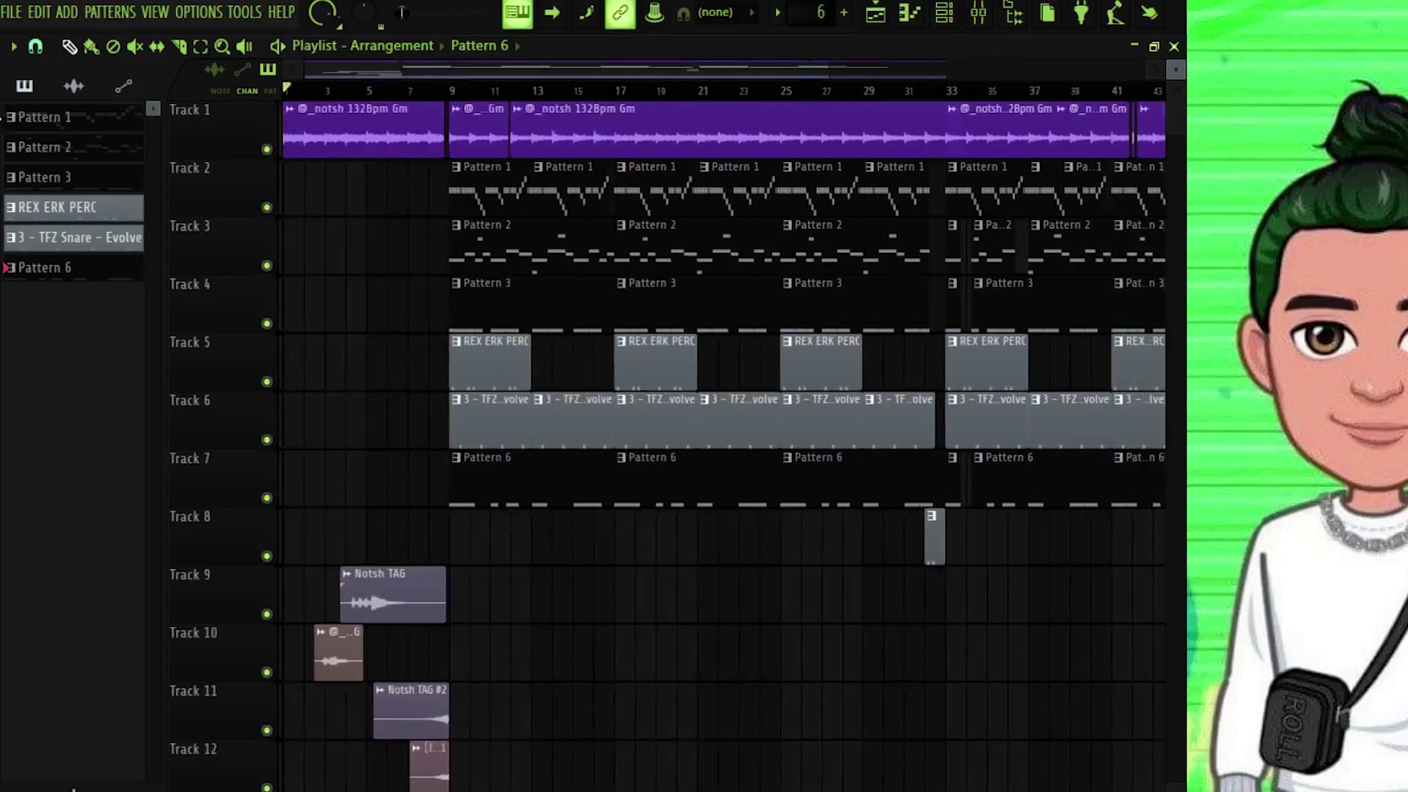
pyautogui.scroll(-1, 983, 112)
pyautogui.rightClick(928, 496)
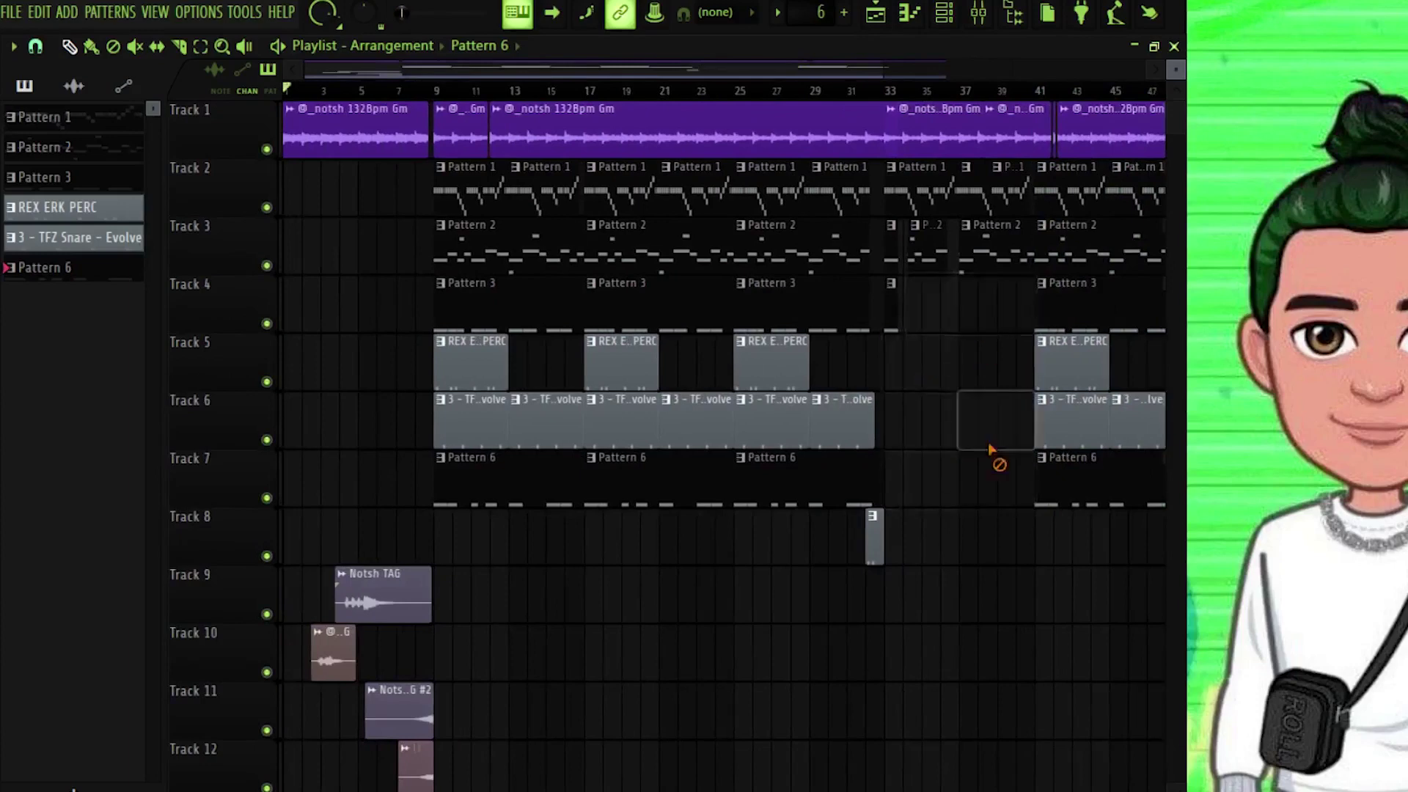
pyautogui.rightClick(975, 253)
pyautogui.rightClick(975, 198)
pyautogui.rightClick(961, 143)
pyautogui.press('space')
pyautogui.rightClick(1006, 147)
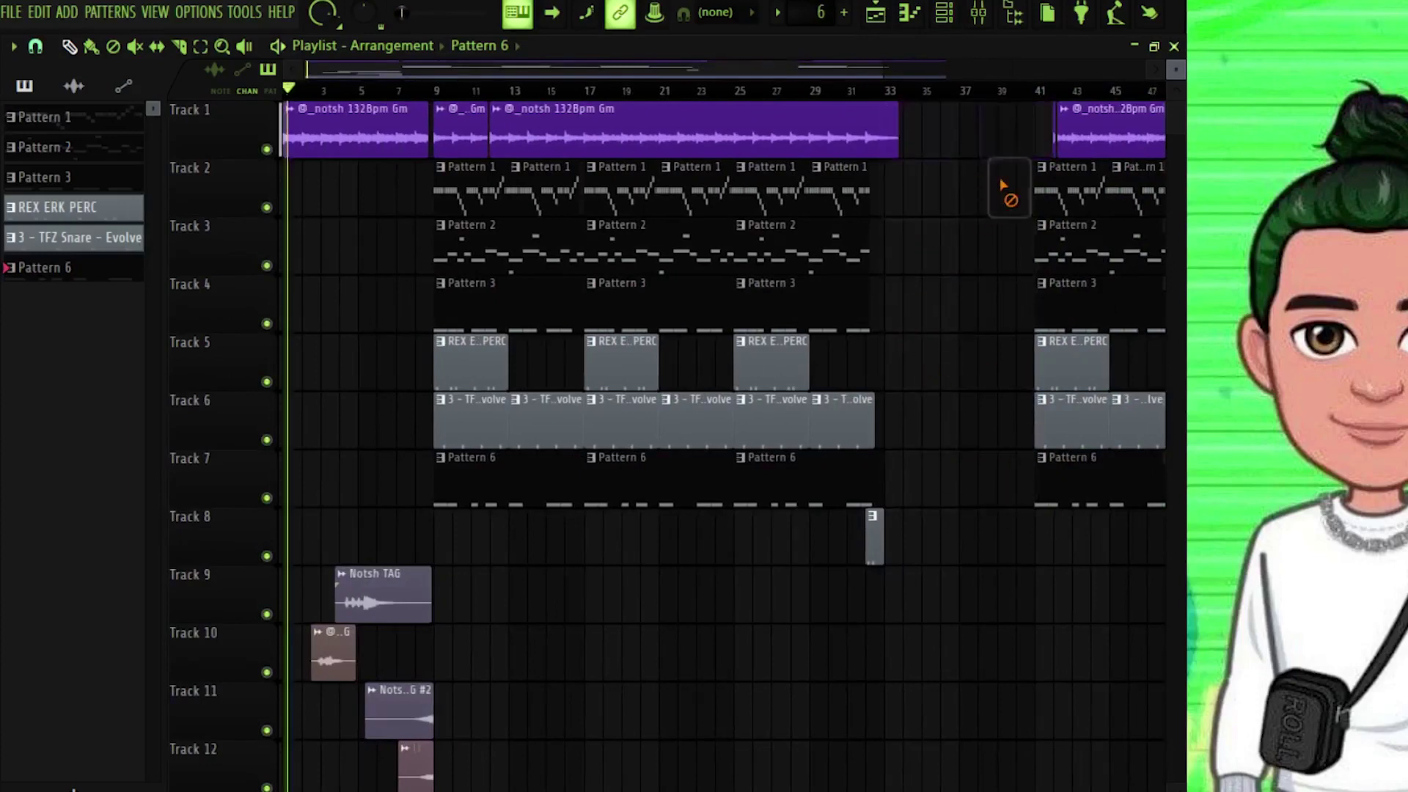
# Step: Examine the arrangement during playback, from the melody sample through the tag clips to the Drip and Gross Beat automation
pyautogui.scroll(-4, 911, 516)
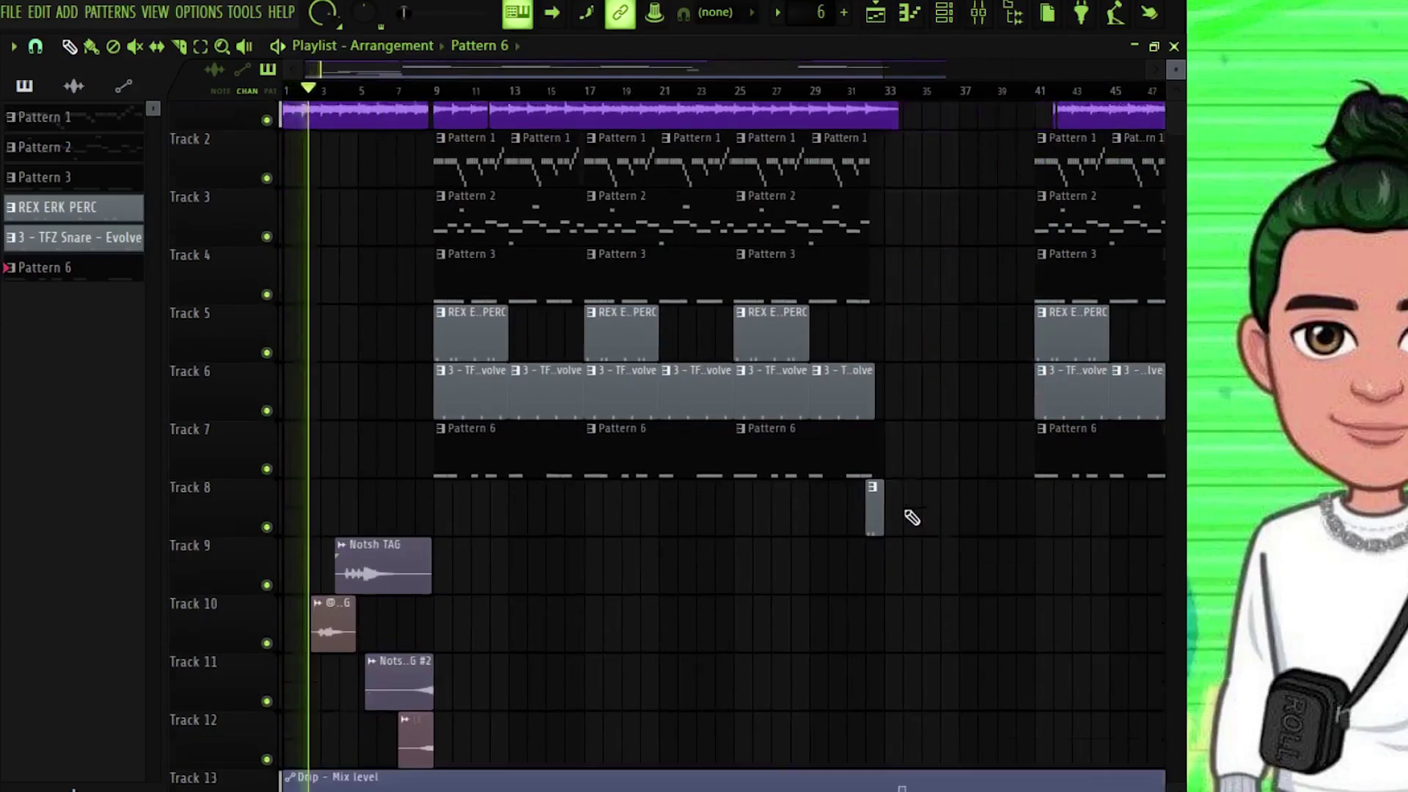
pyautogui.scroll(4, 911, 515)
pyautogui.scroll(-6, 909, 513)
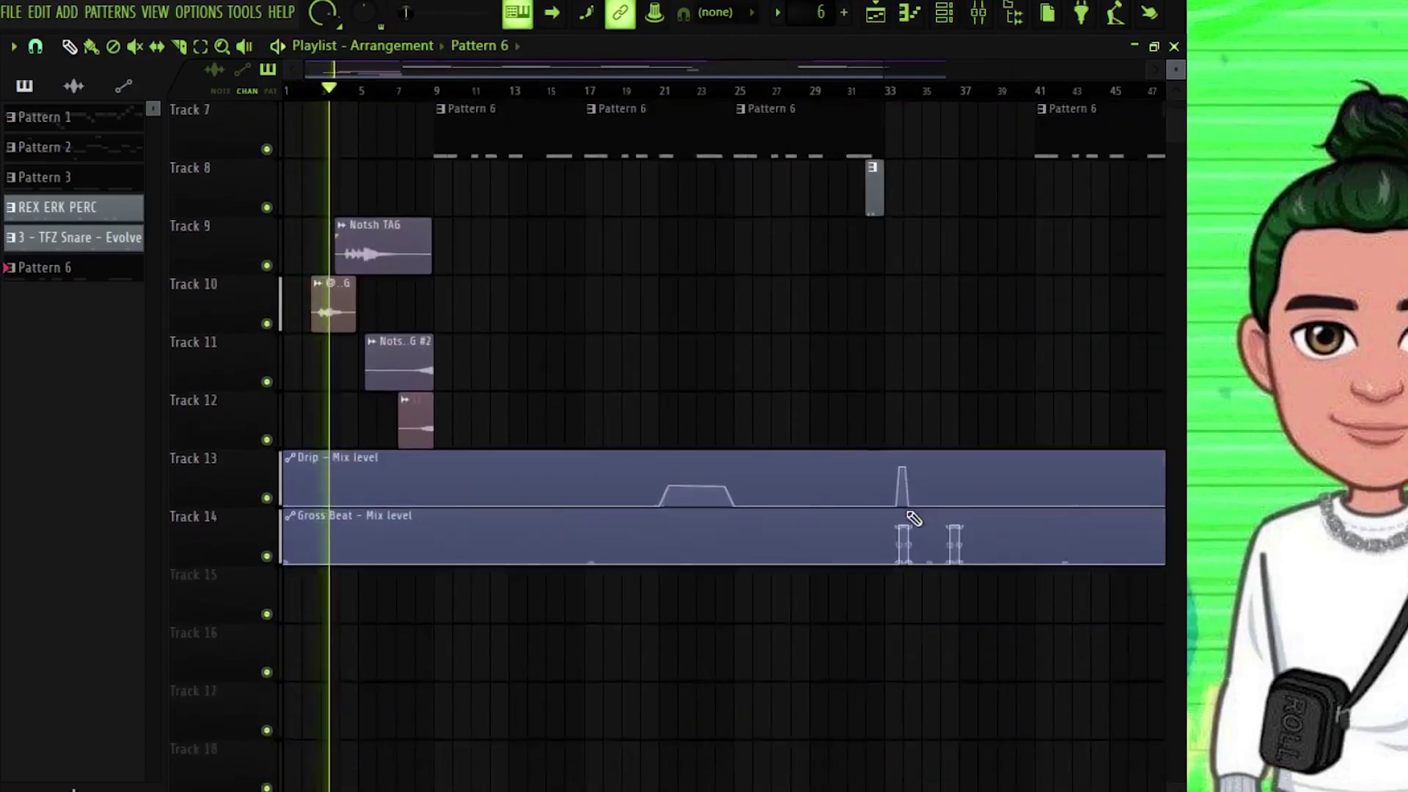
pyautogui.scroll(5, 896, 420)
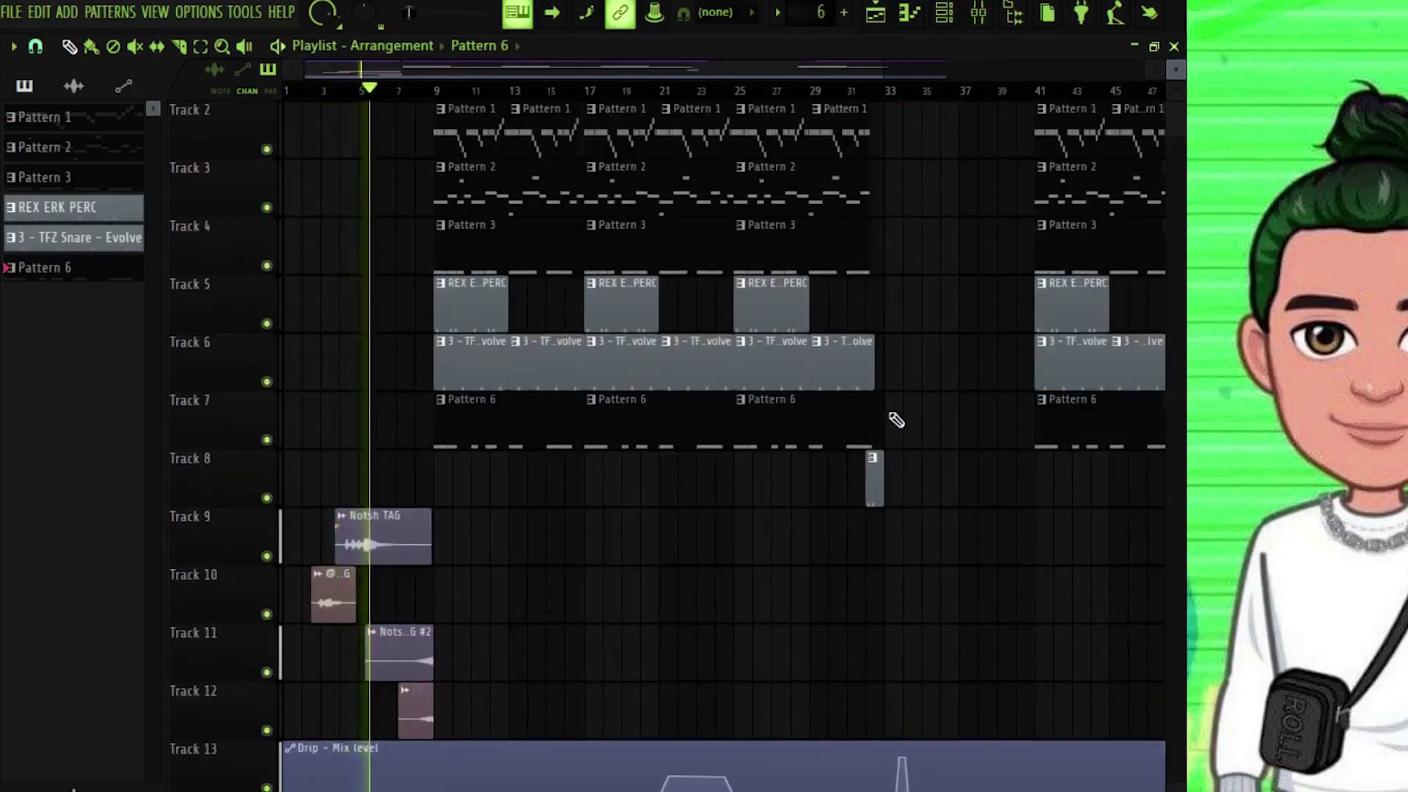
pyautogui.scroll(1, 896, 421)
pyautogui.scroll(-2, 896, 420)
pyautogui.scroll(2, 896, 421)
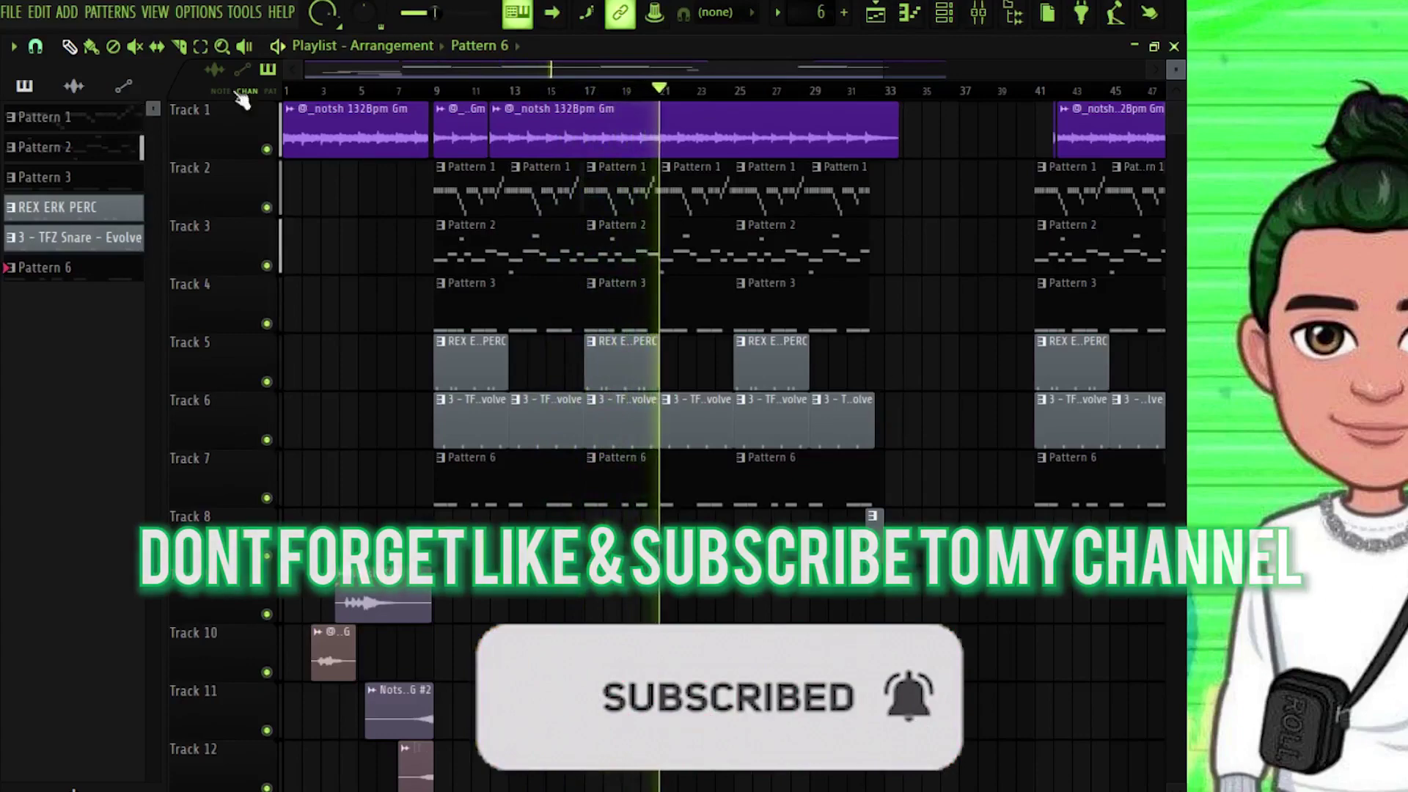
pyautogui.scroll(3, 623, 91)
pyautogui.scroll(-3, 705, 440)
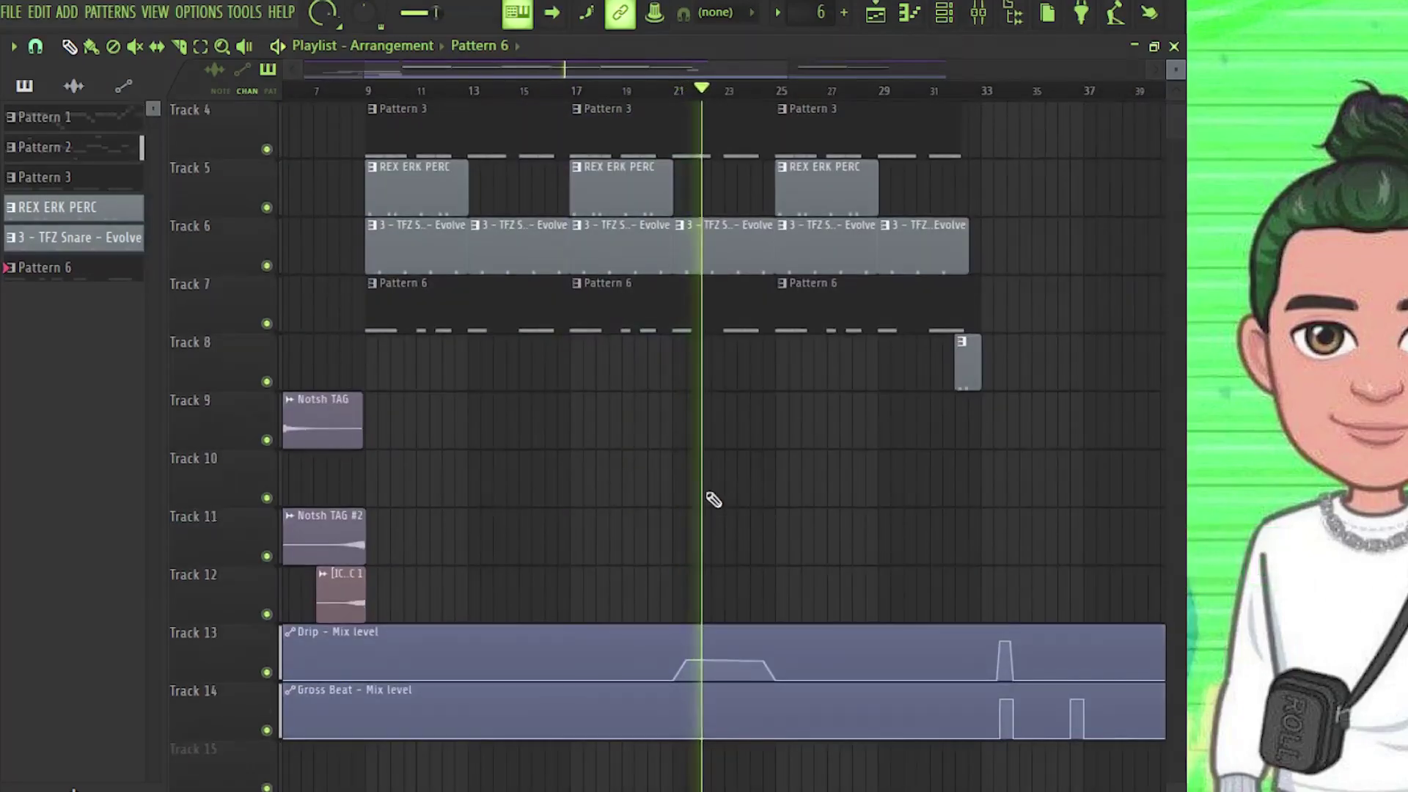